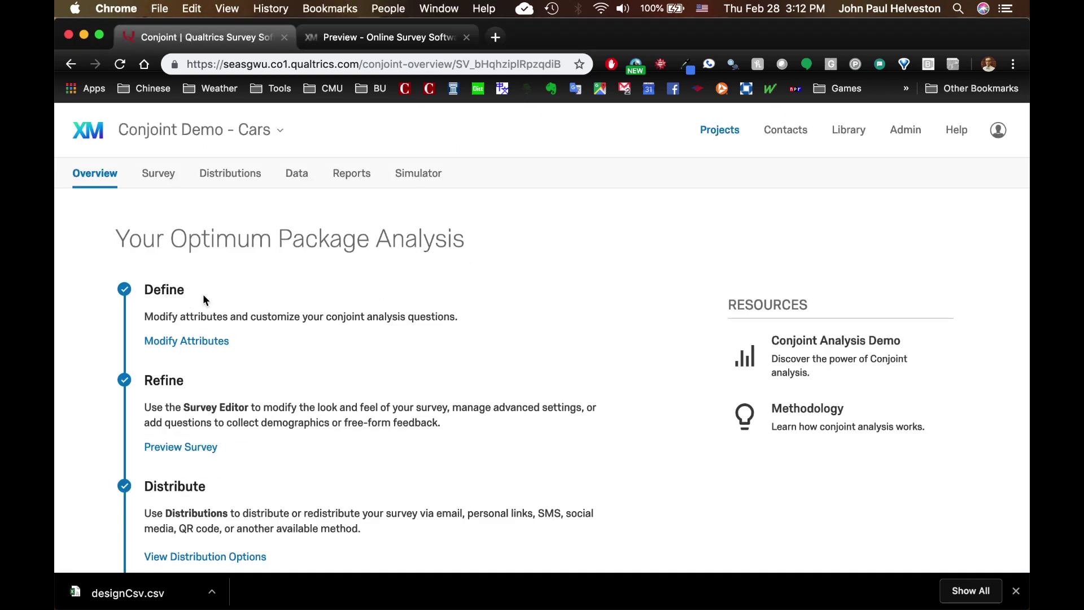
Step: Review the conjoint attributes, starting with Price, and leave the editor without saving
scroll(202, 295, down, 1)
click(190, 316)
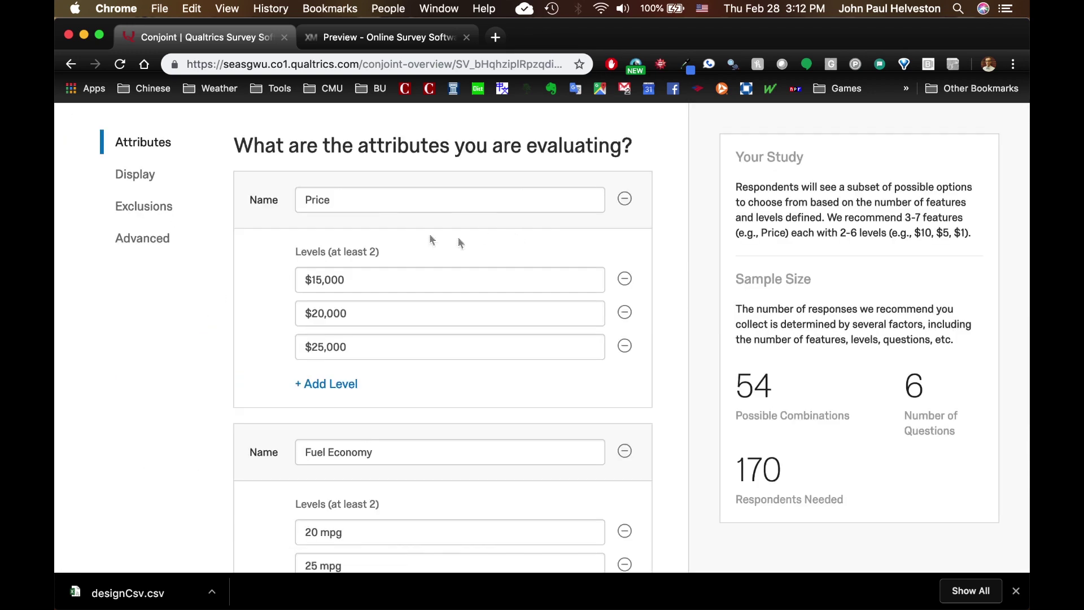
scroll(401, 204, down, 5)
scroll(405, 206, up, 5)
click(361, 194)
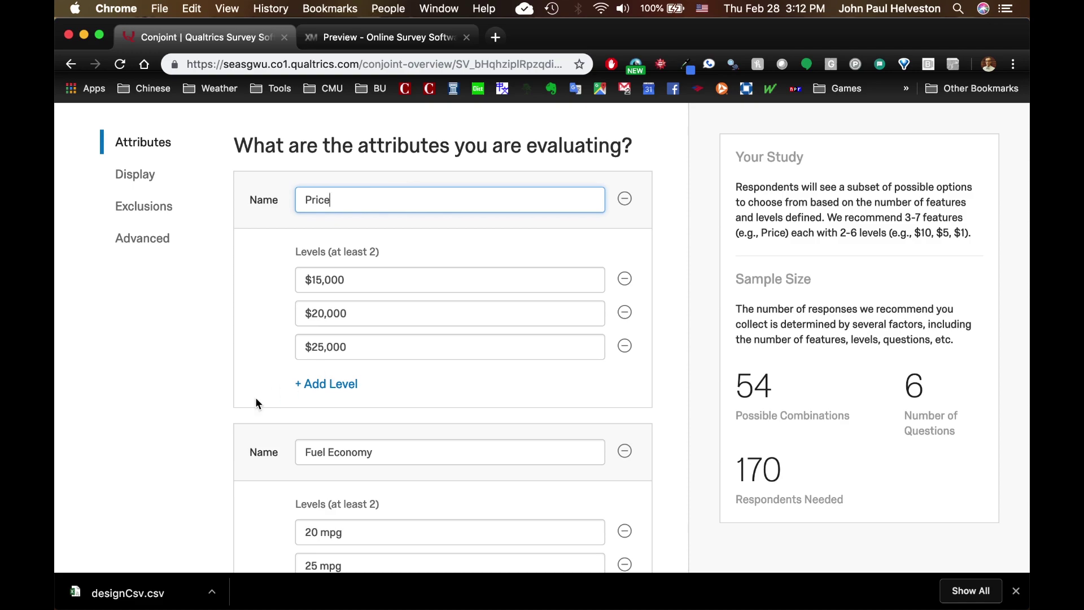
scroll(255, 399, down, 8)
scroll(256, 399, up, 5)
scroll(255, 397, up, 5)
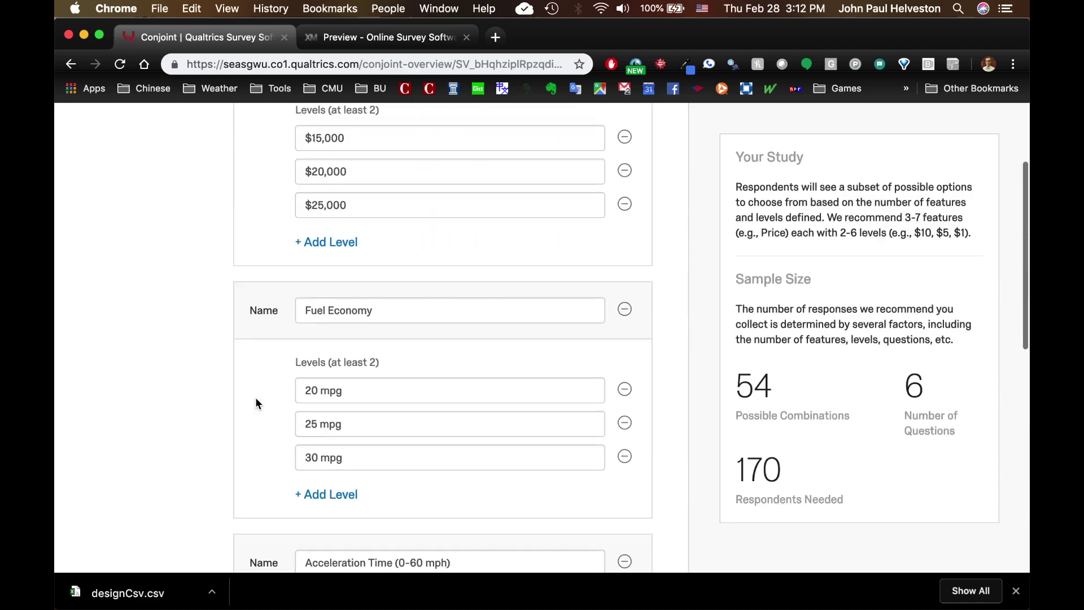
scroll(255, 398, down, 3)
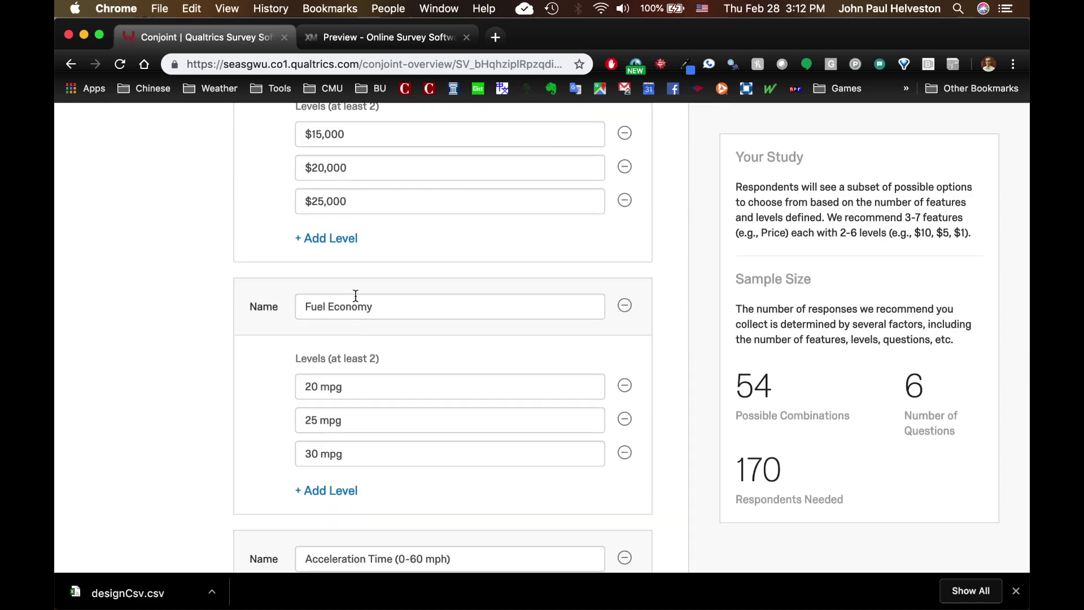
scroll(357, 339, down, 4)
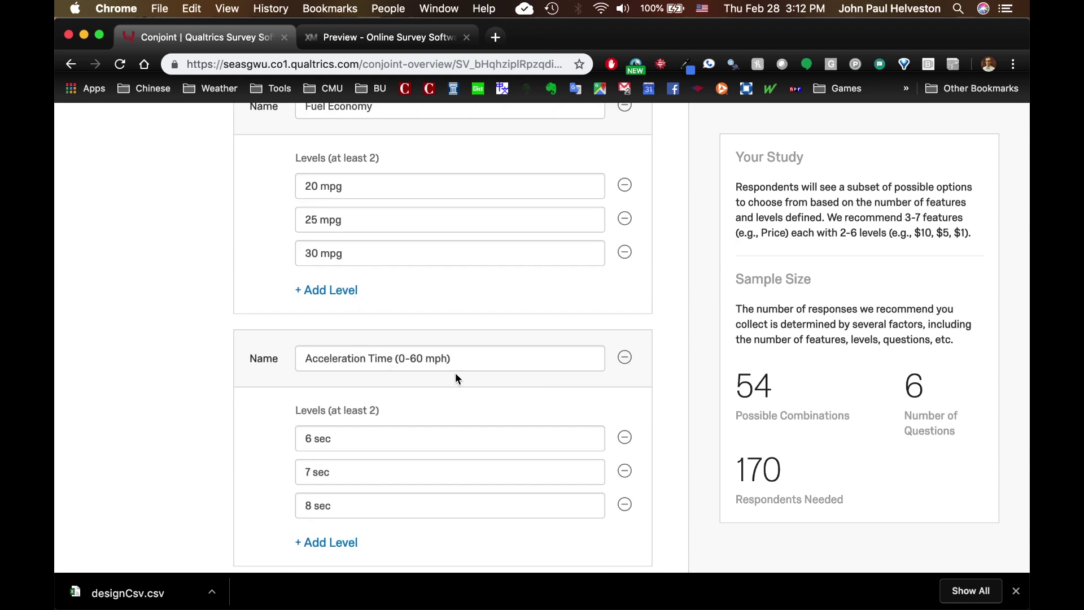
scroll(358, 450, down, 2)
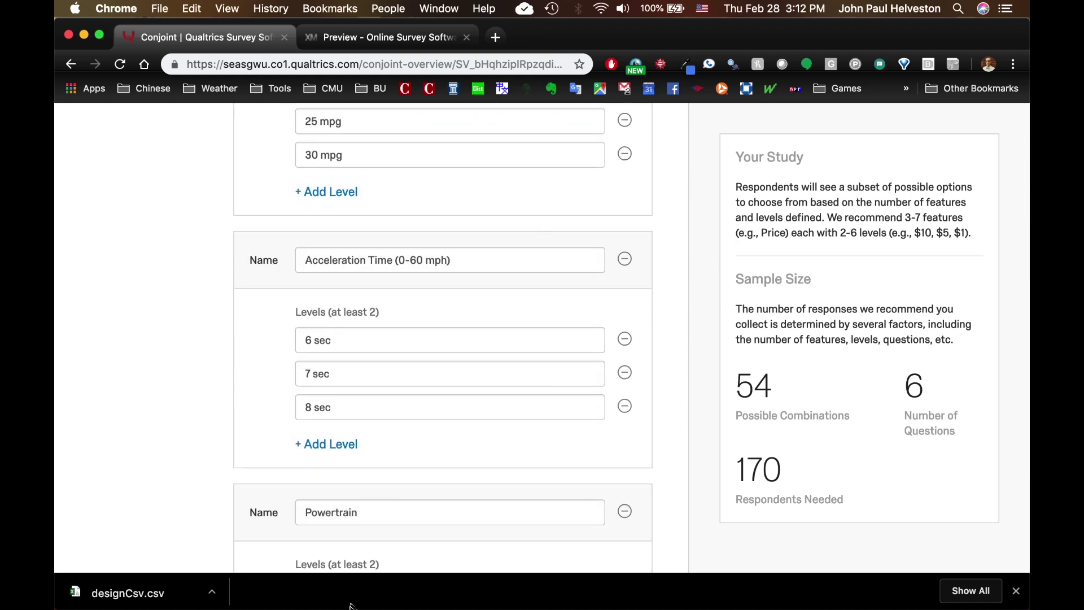
scroll(405, 503, up, 1)
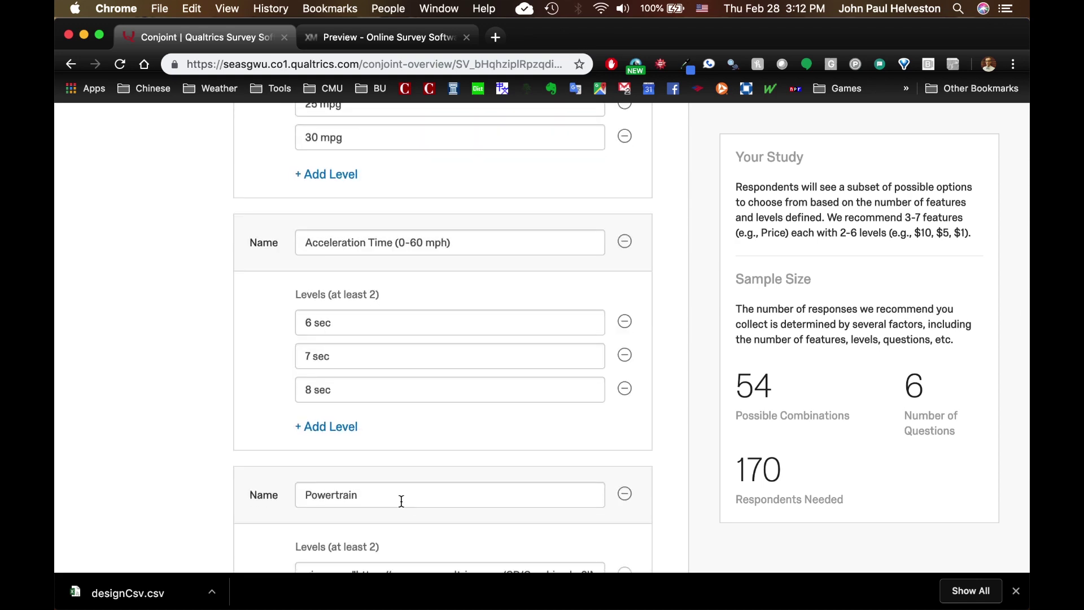
scroll(401, 501, up, 9)
scroll(401, 501, down, 10)
click(572, 513)
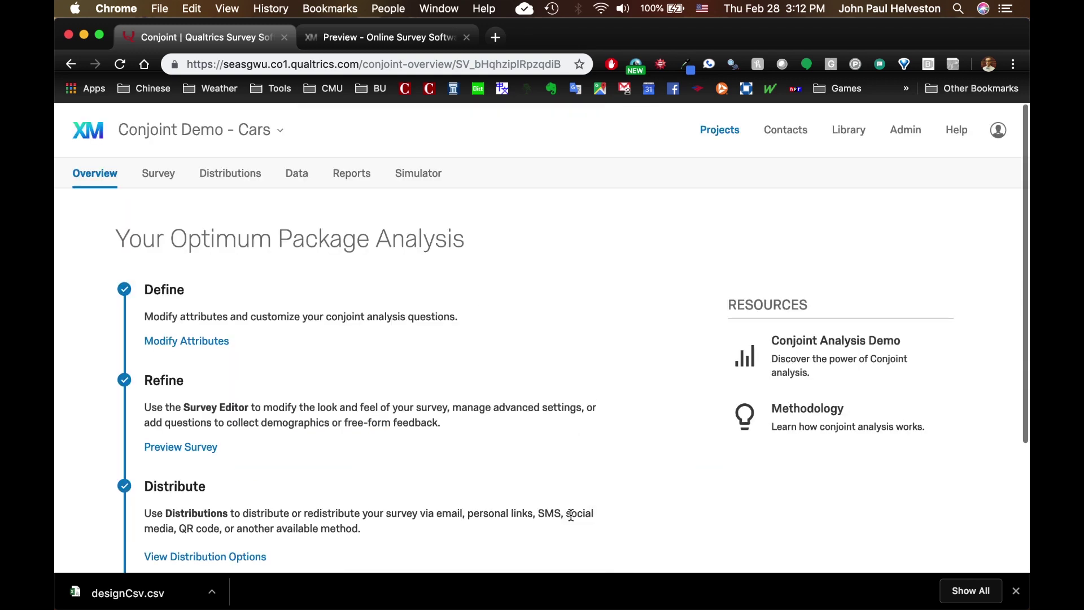
Step: In the survey editor, scroll to ConjointBlock and highlight its 'Your Conjoint questions will appear here' heading
click(159, 175)
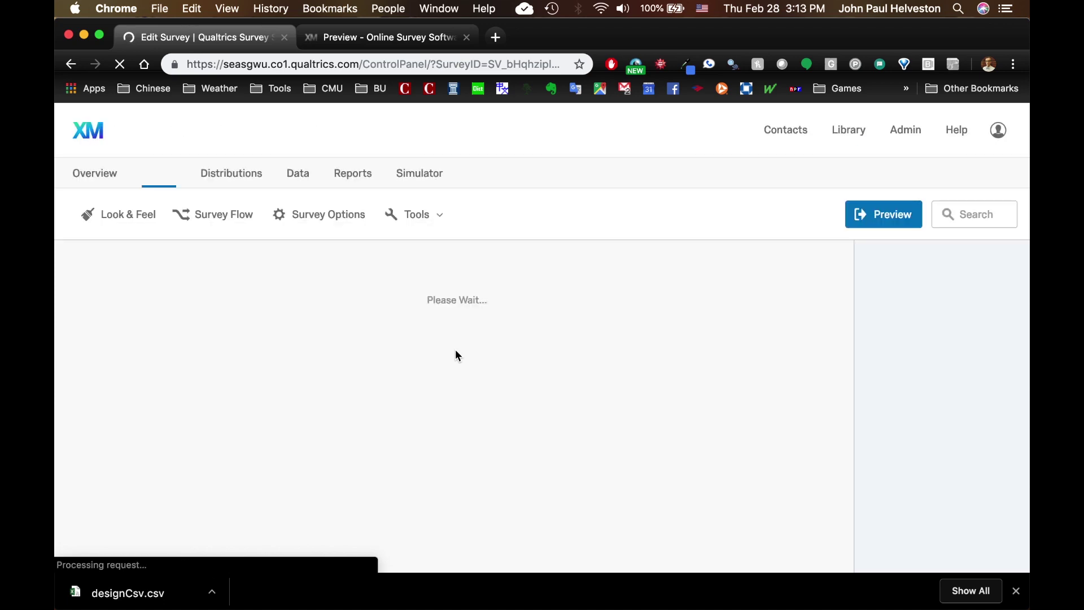
scroll(456, 351, down, 15)
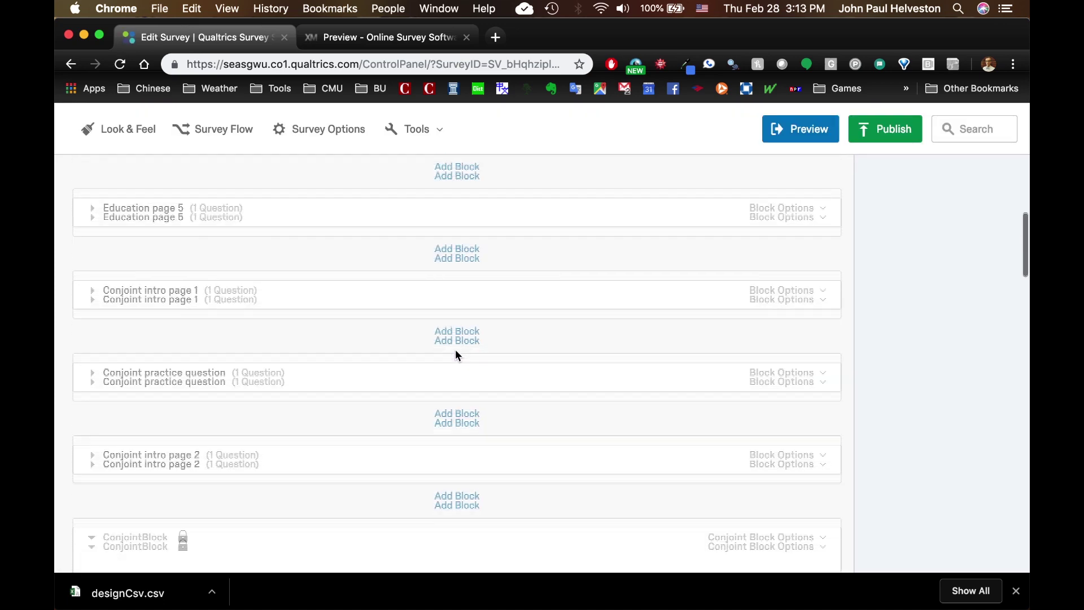
scroll(457, 355, down, 5)
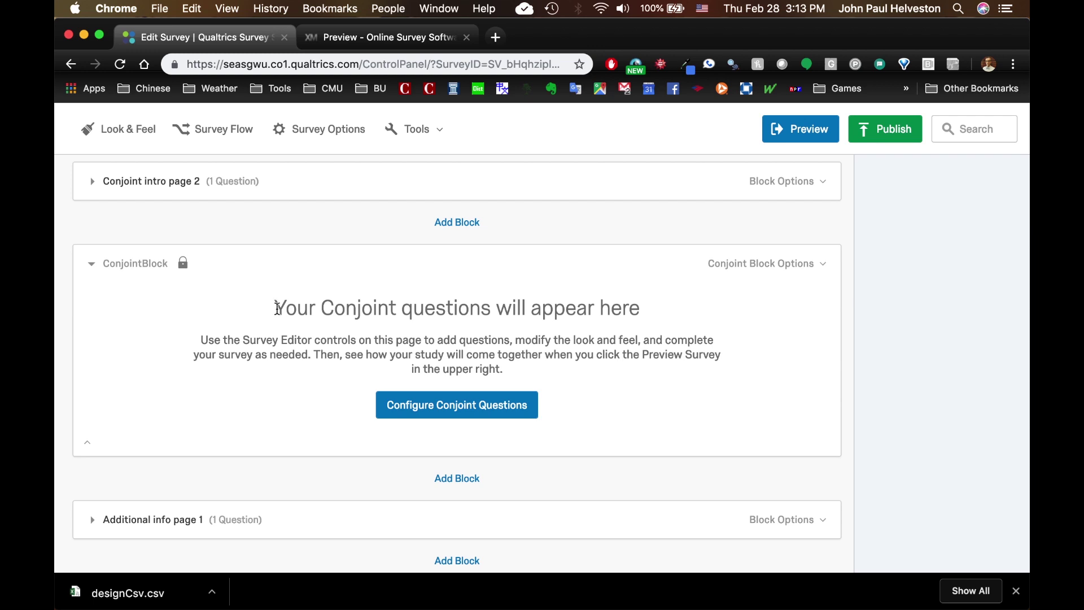
drag(278, 308, 658, 330)
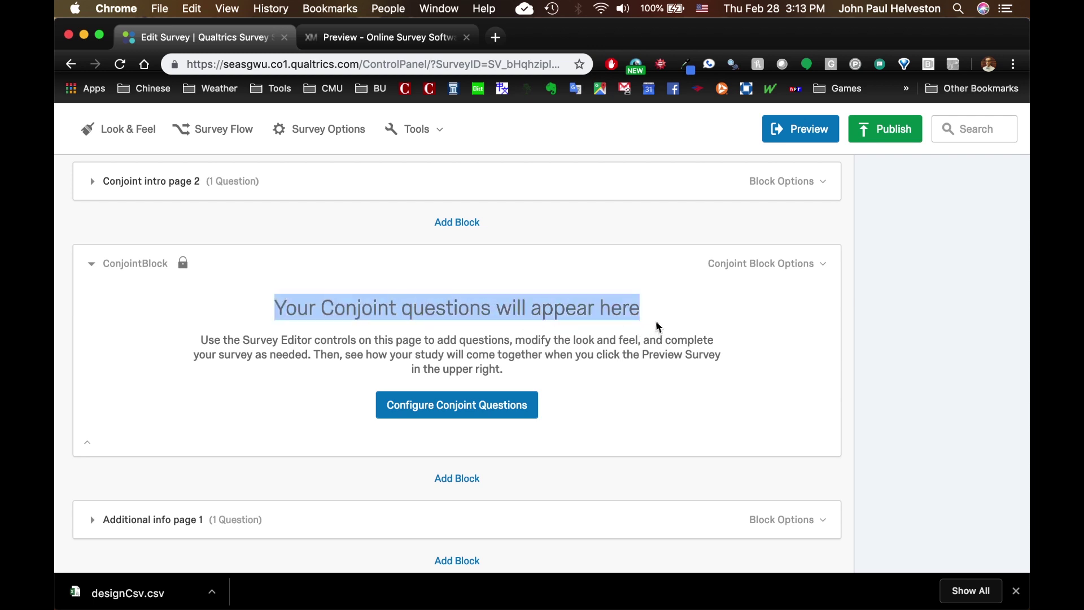
click(660, 323)
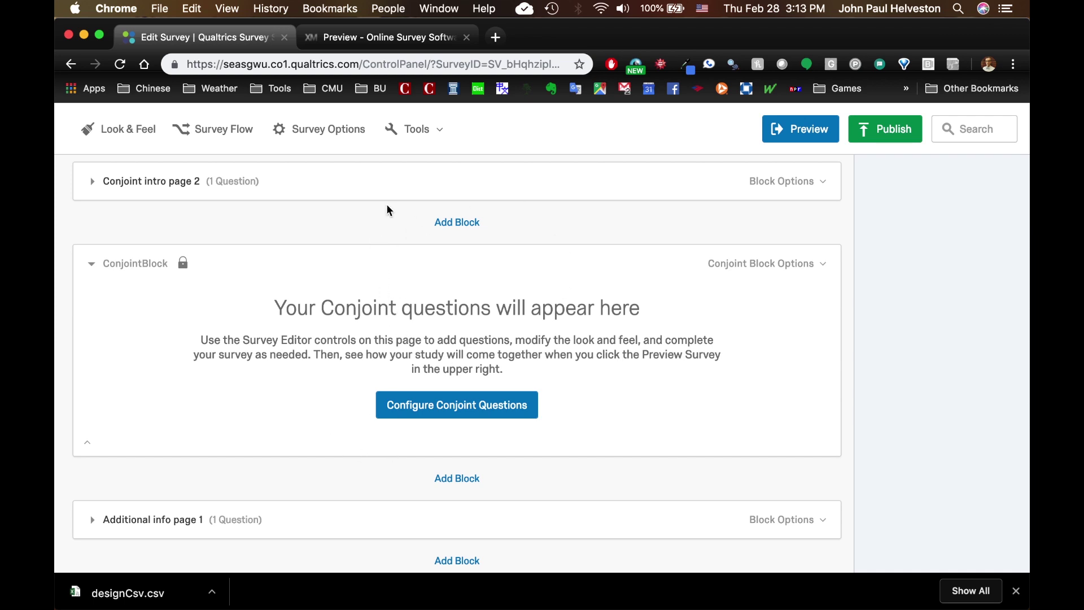
scroll(308, 226, up, 1)
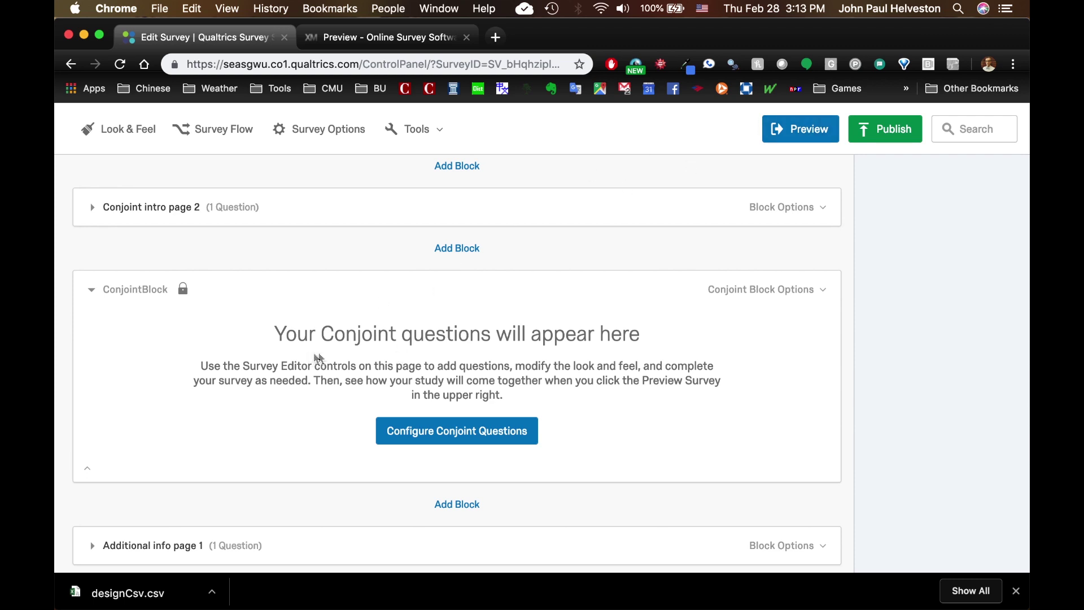
click(420, 39)
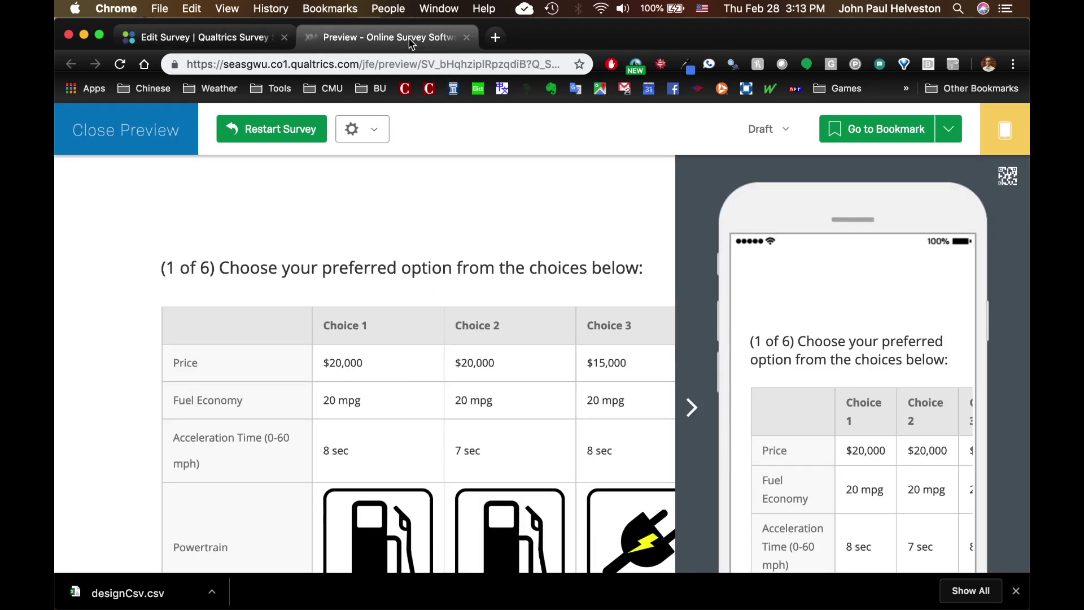
Step: Hide the mobile preview and inspect question 1's three-car choice table
click(693, 407)
scroll(905, 329, down, 3)
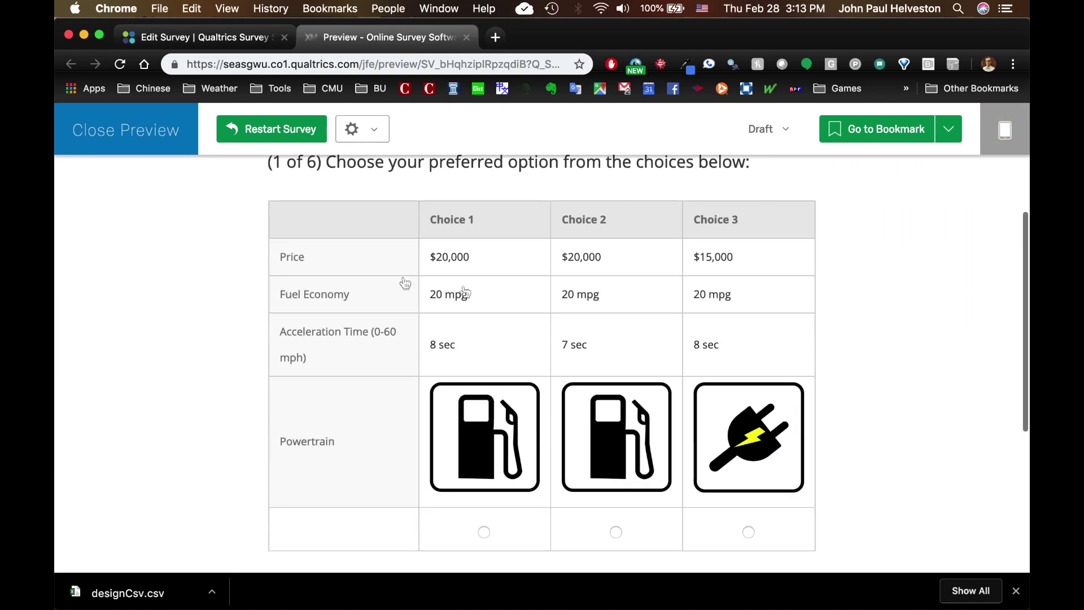
scroll(343, 276, up, 2)
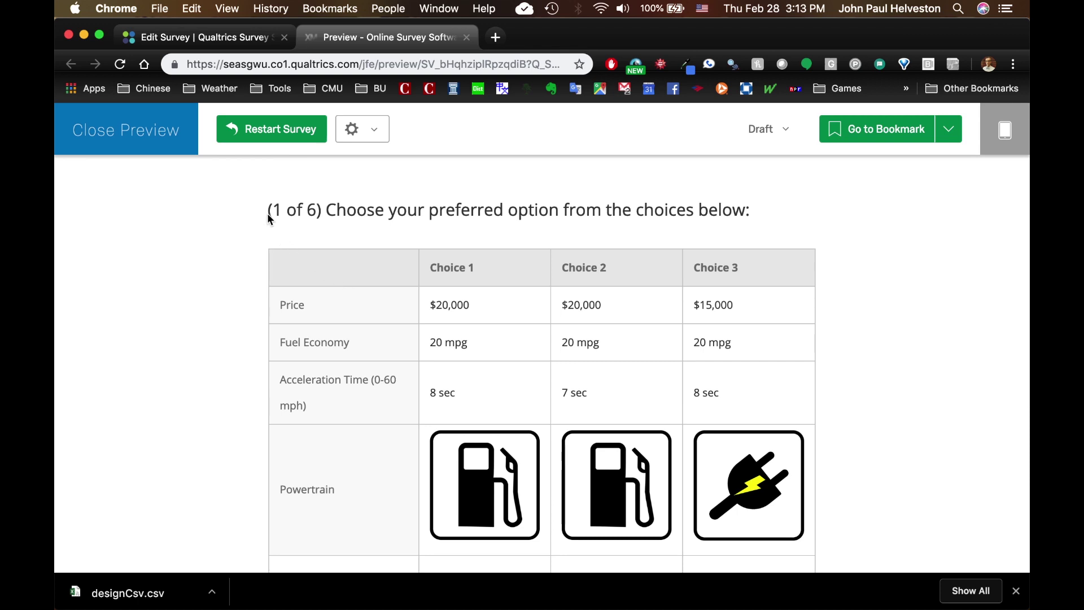
drag(270, 212, 908, 565)
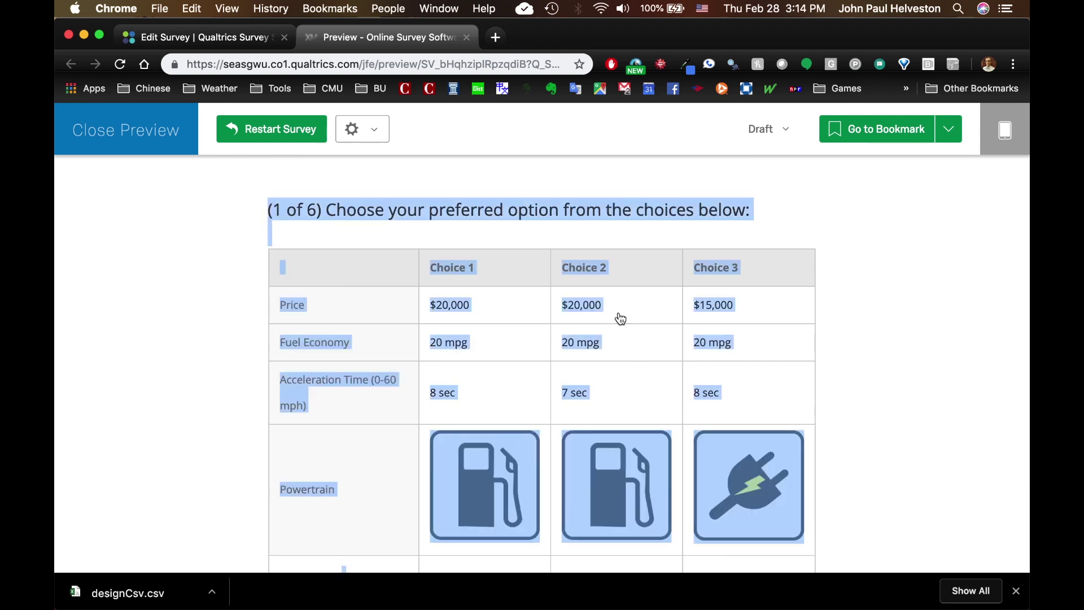
click(231, 46)
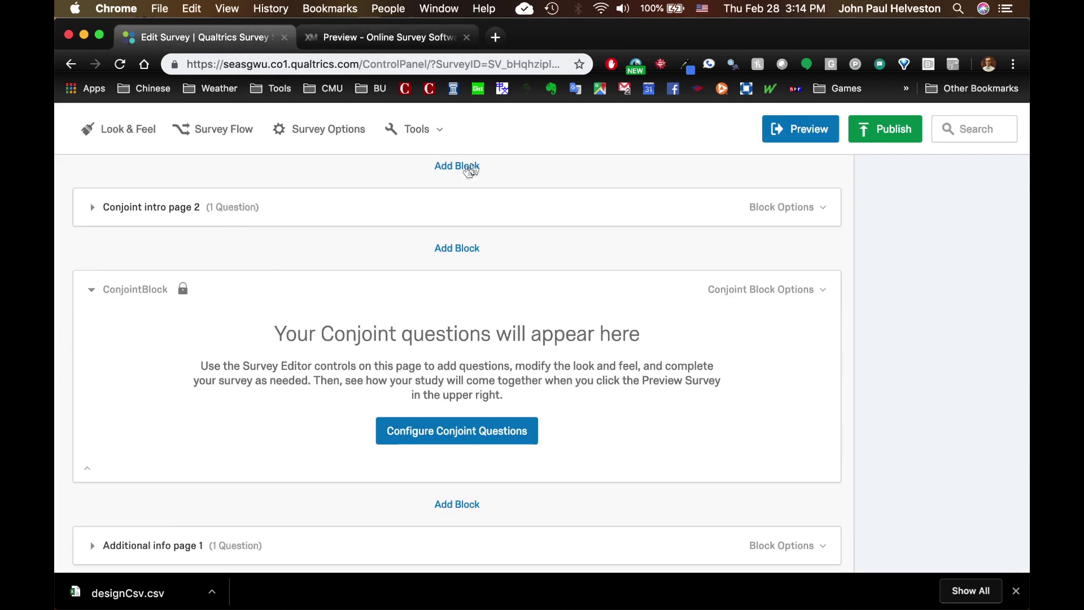
click(406, 36)
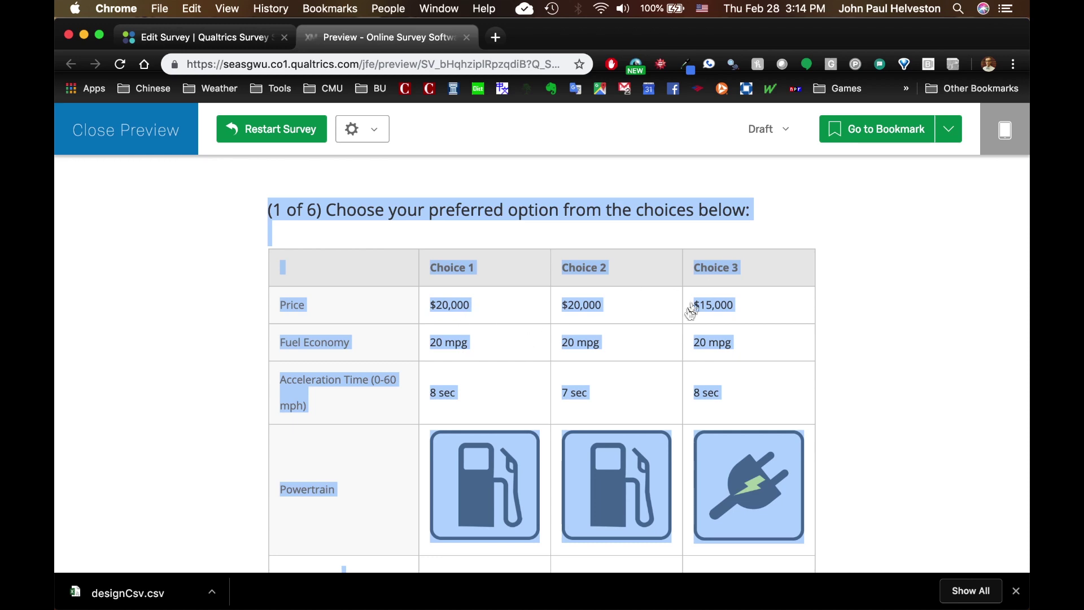
click(903, 381)
scroll(700, 431, down, 2)
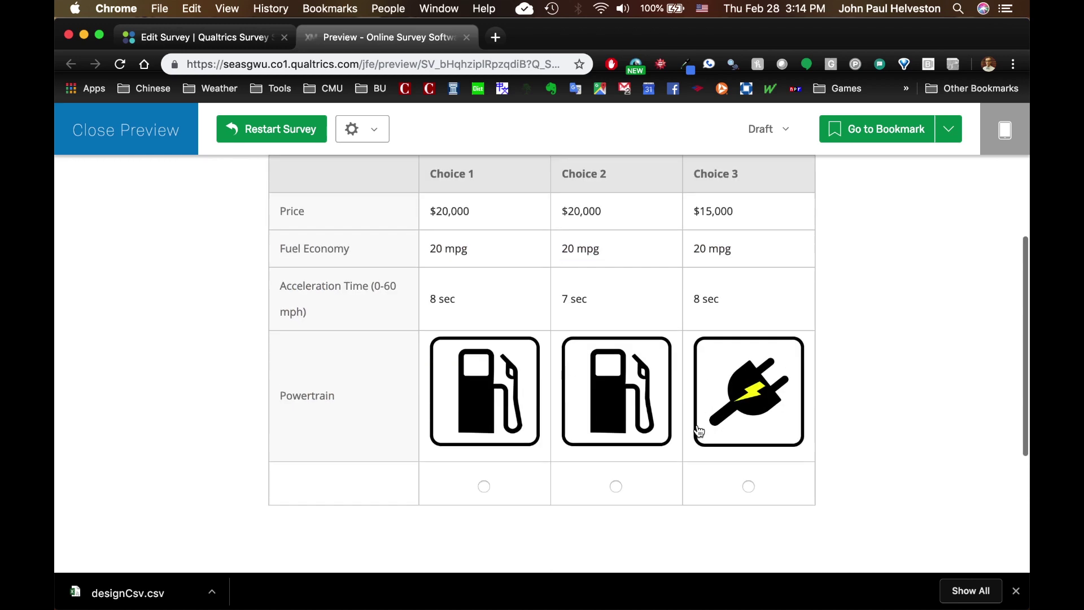
scroll(699, 429, up, 3)
scroll(571, 382, down, 1)
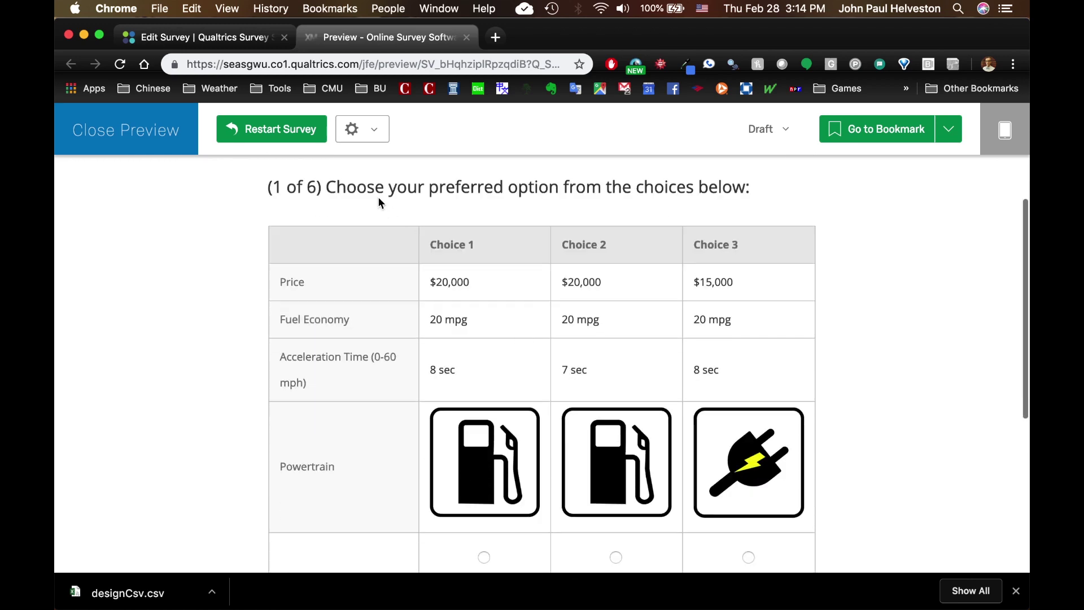
Step: Inspect the question 1 title in the preview's DevTools to find its QuestionText div
right_click(343, 190)
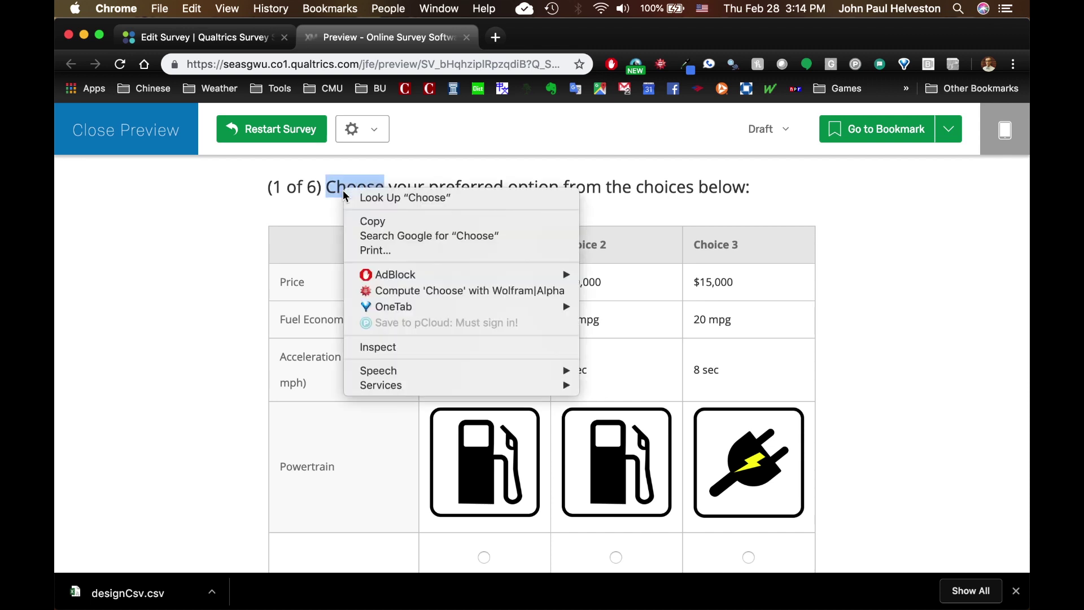
click(399, 349)
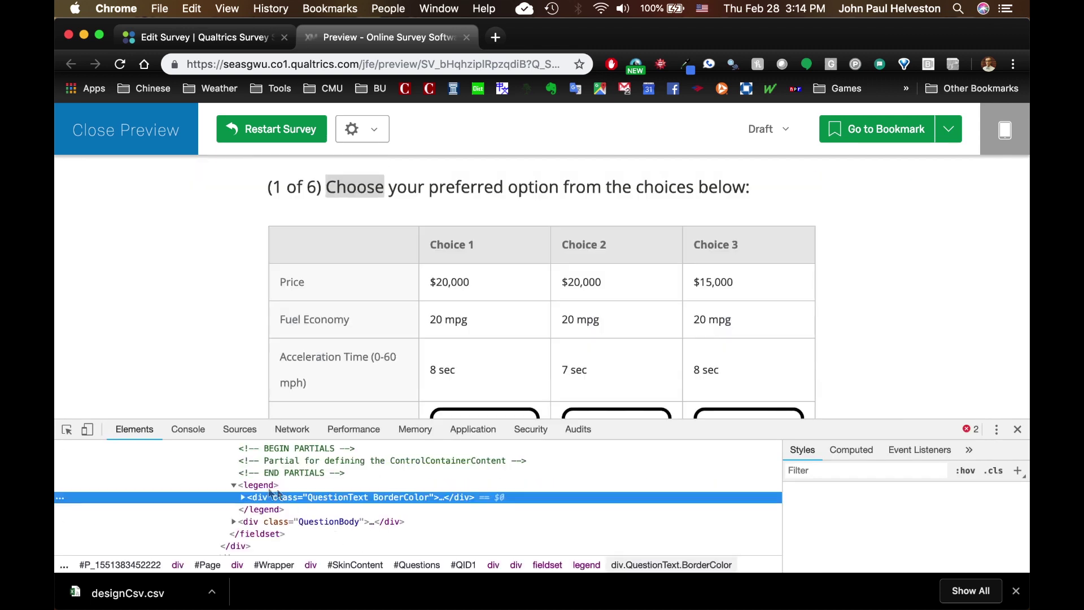
scroll(287, 452, down, 1)
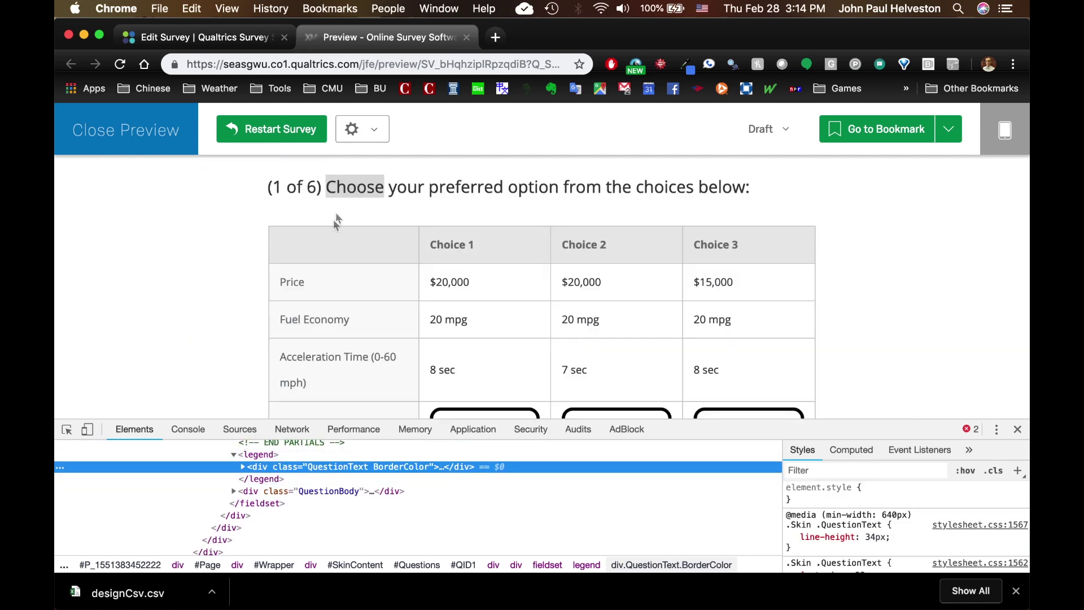
scroll(288, 499, up, 1)
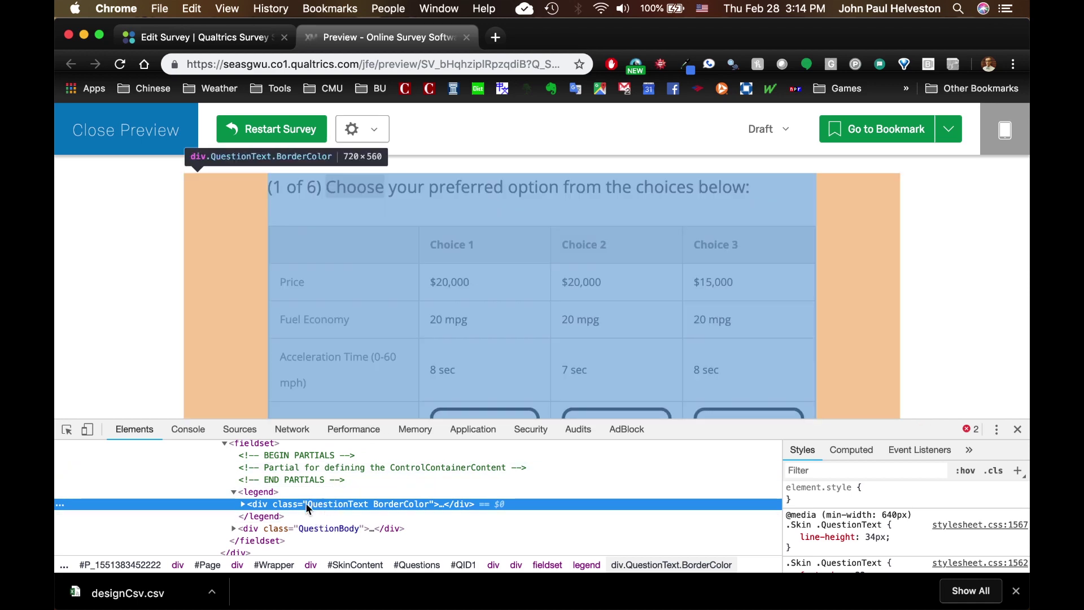
scroll(489, 191, down, 5)
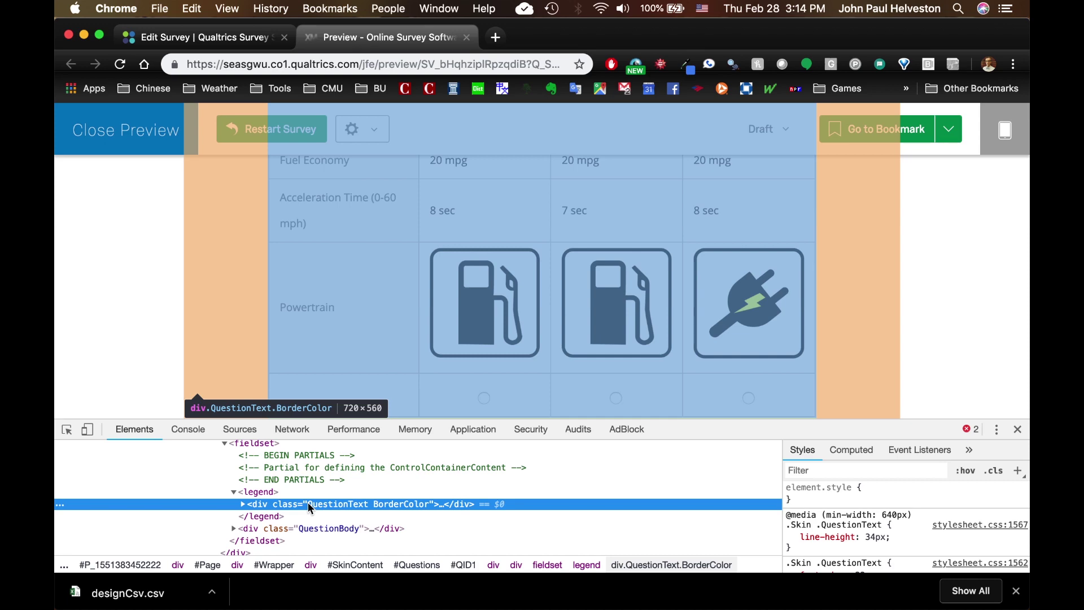
Step: Copy the QuestionText element's HTML and return to the survey editor
right_click(310, 507)
mouse_move(399, 435)
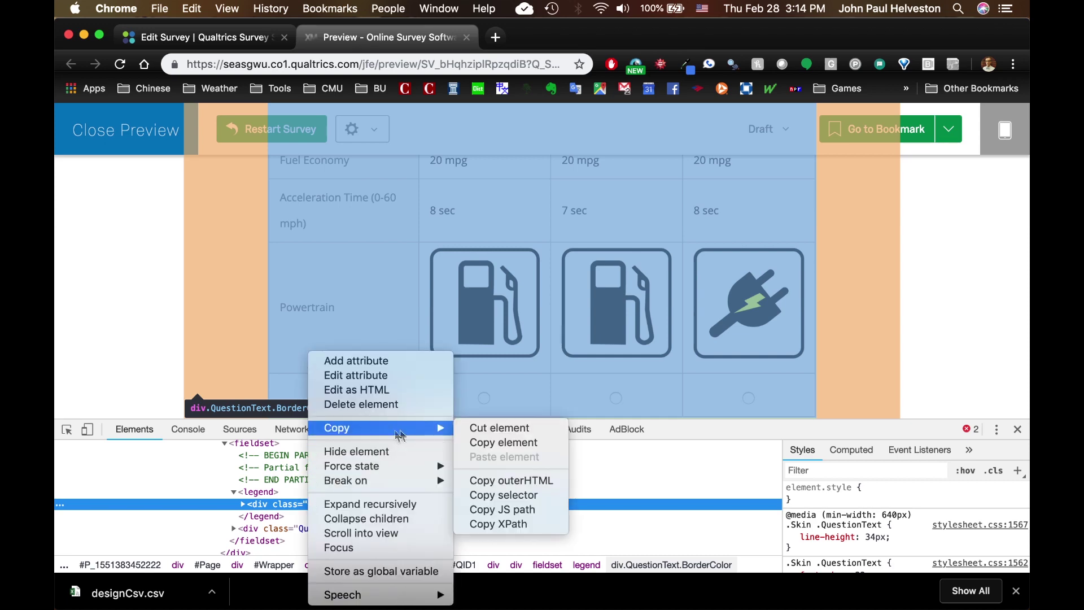
click(510, 446)
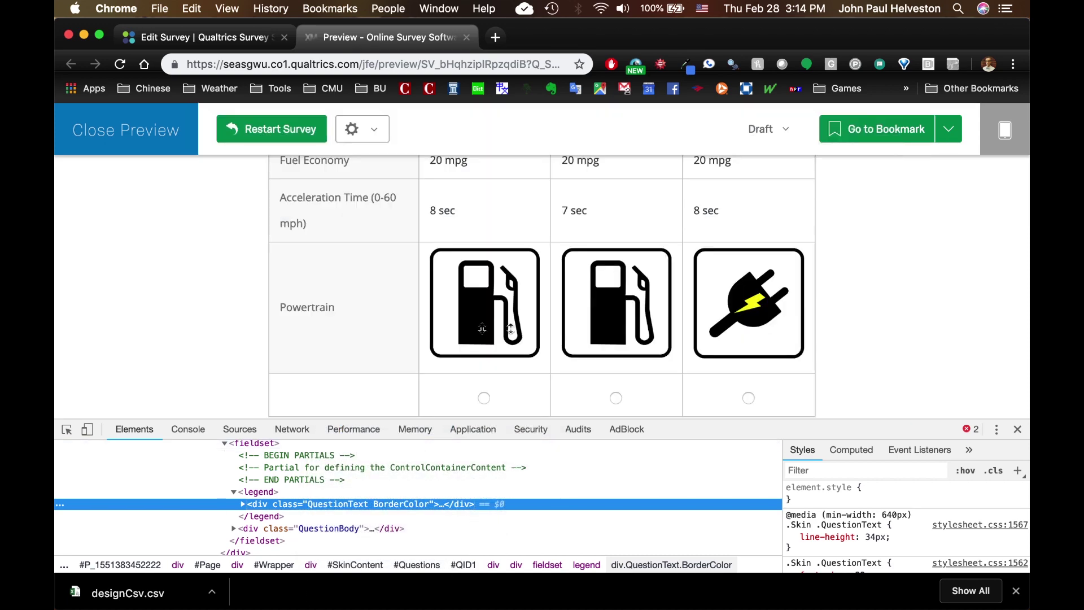
scroll(617, 351, up, 3)
scroll(617, 351, up, 3)
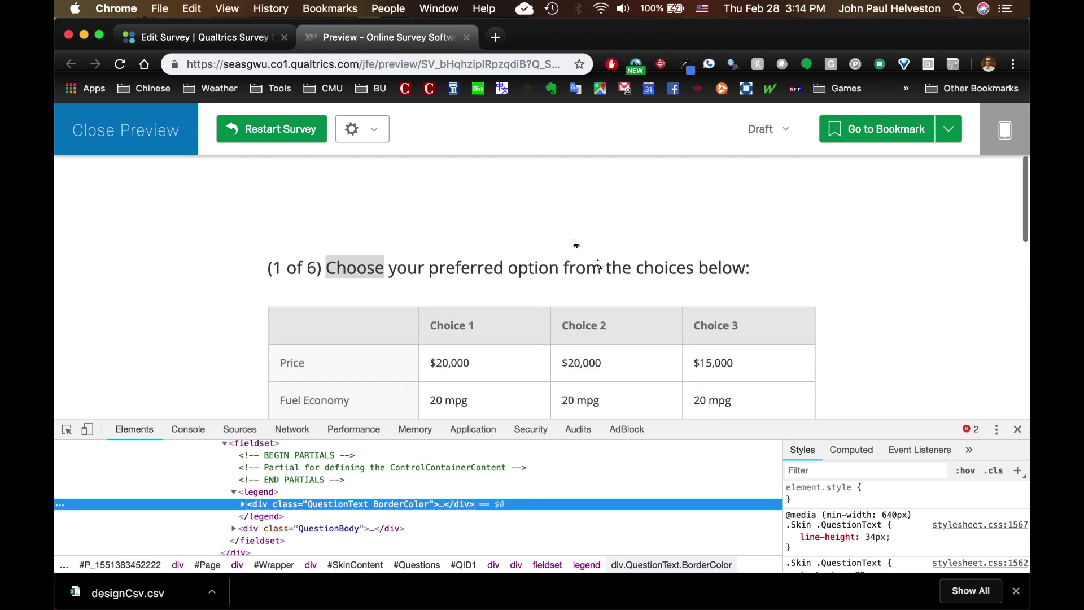
click(187, 38)
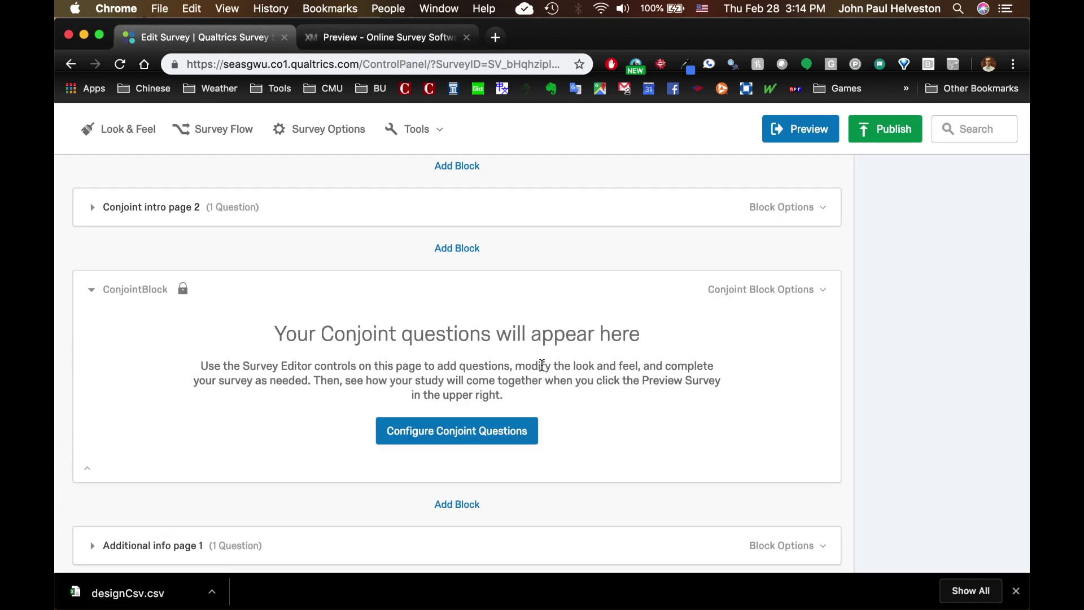
Step: Add Block 15 containing a new Descriptive Text question, Q37
click(469, 508)
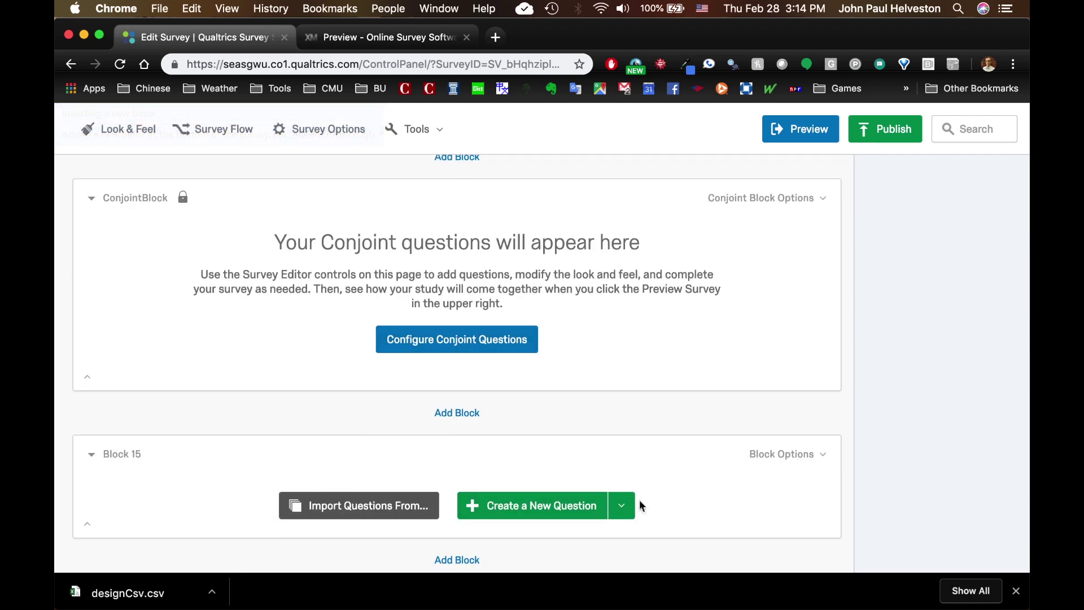
click(624, 509)
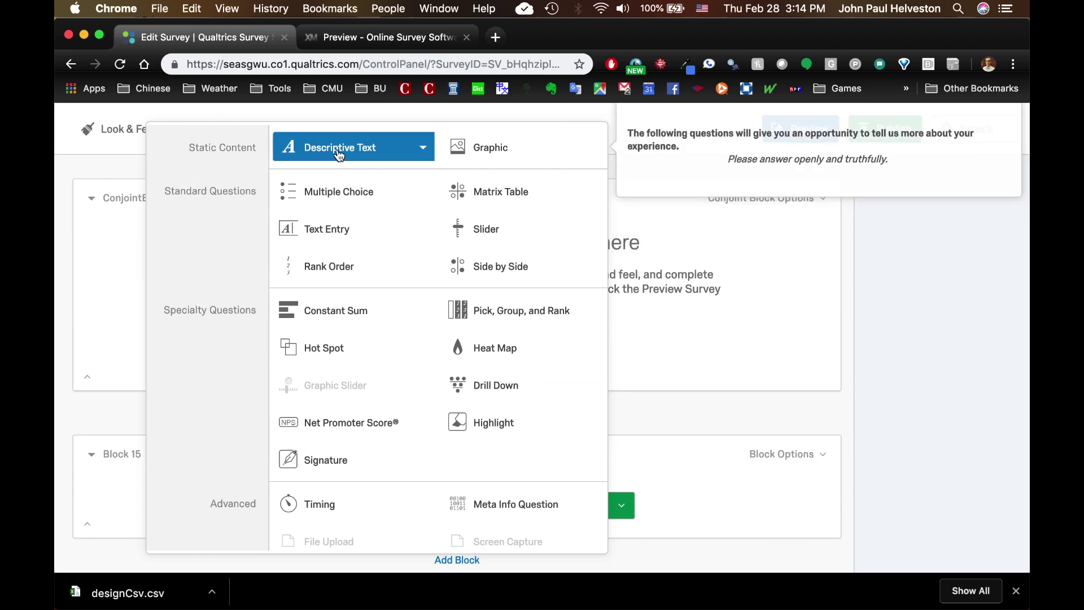
click(338, 150)
scroll(589, 318, down, 2)
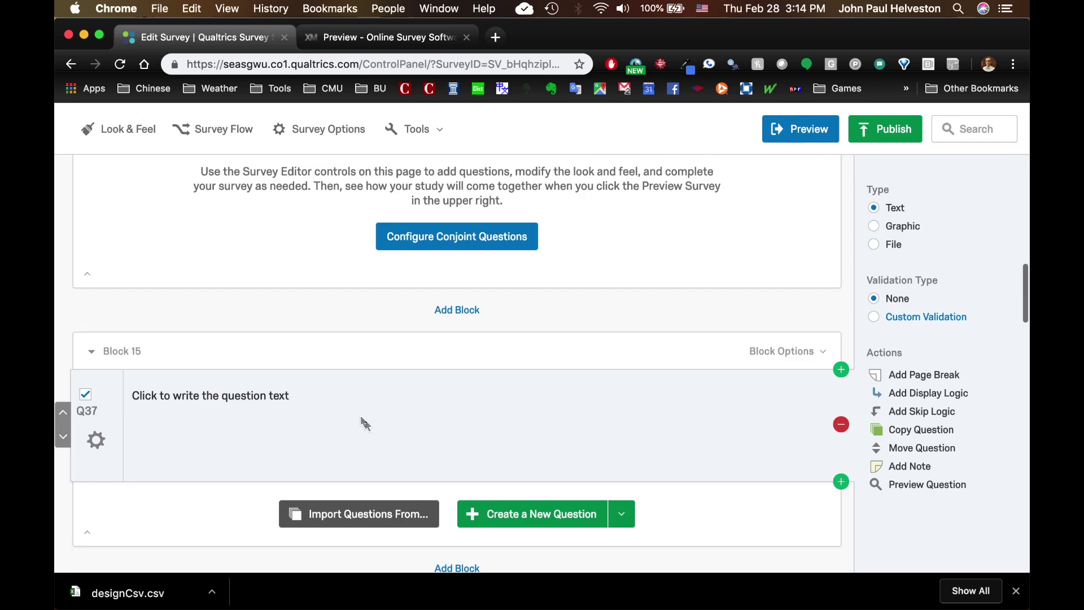
Step: Replace Q37's placeholder text with the copied choice-set HTML in HTML View
click(278, 395)
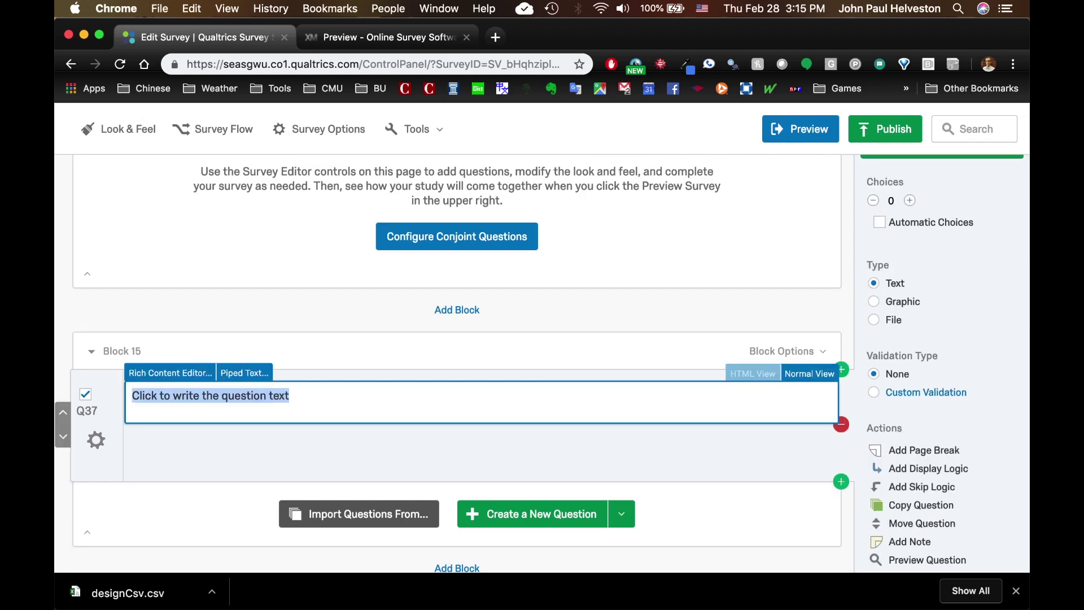
key(BackSpace)
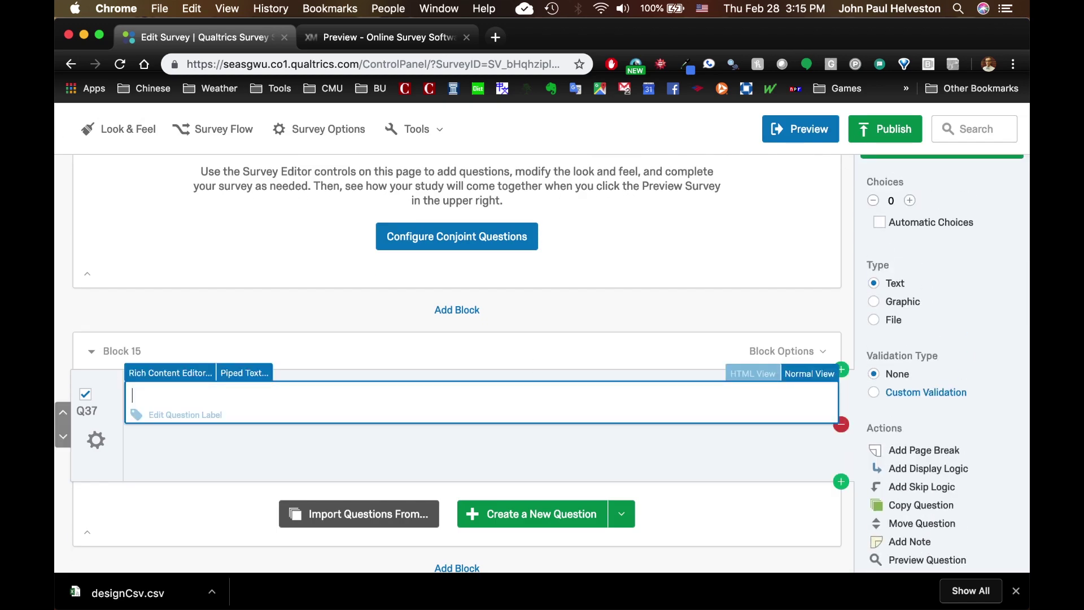
click(761, 375)
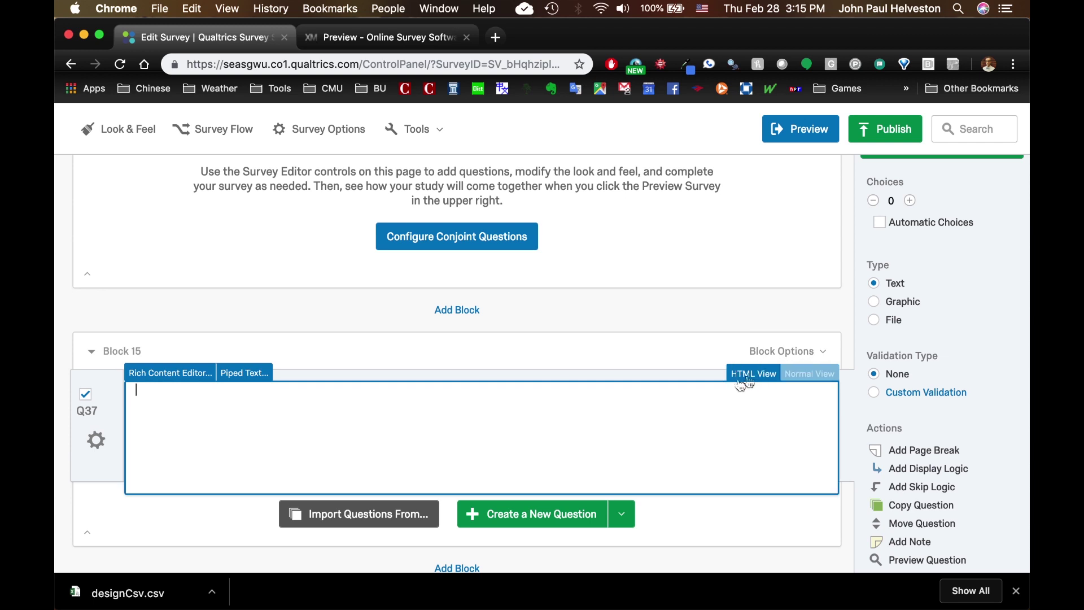
key(super+v)
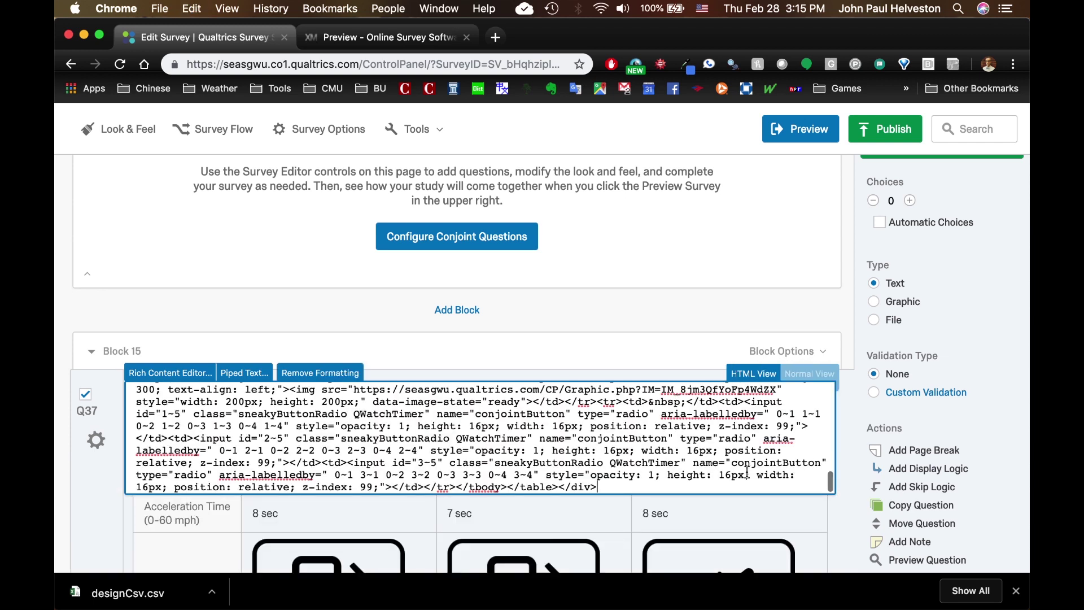
scroll(747, 473, down, 2)
scroll(655, 418, up, 10)
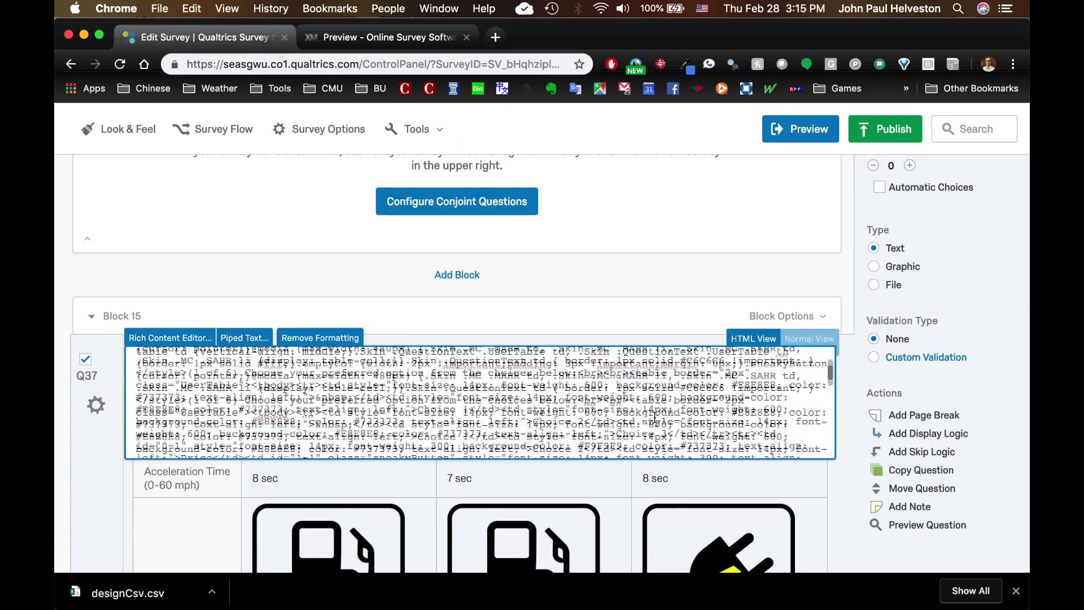
scroll(655, 418, up, 2)
click(720, 273)
scroll(599, 288, down, 3)
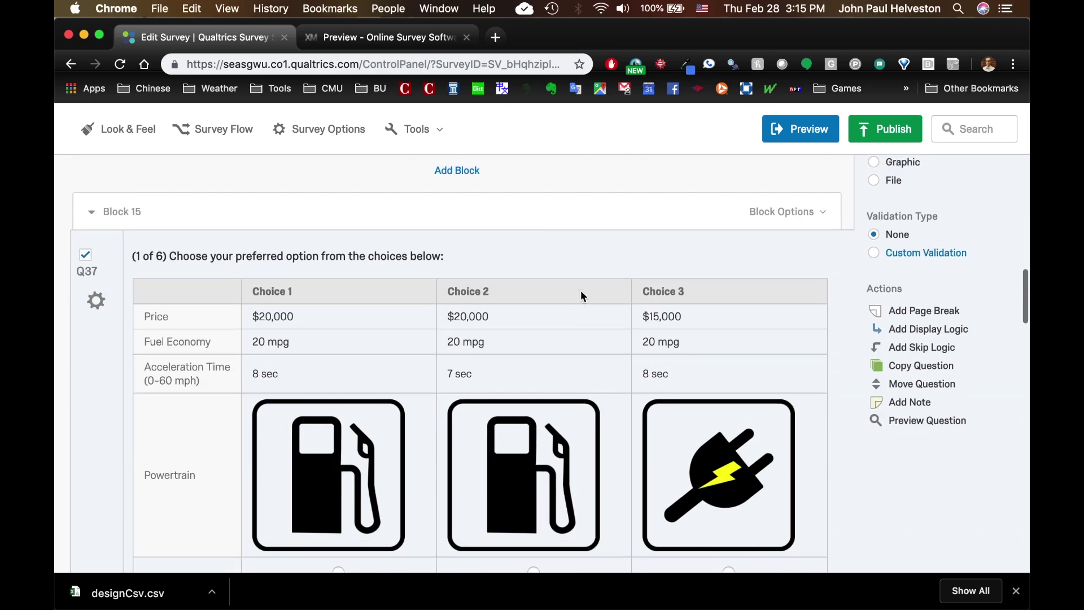
scroll(650, 442, down, 2)
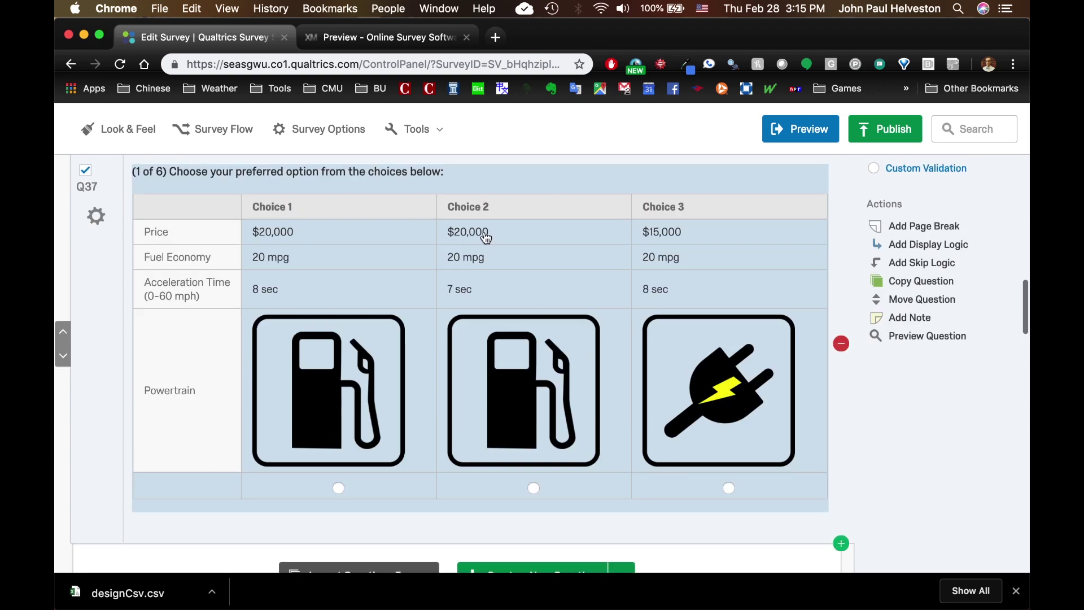
Step: Set Q37's three prices to $25,000, $15,000 and $20,000
click(421, 41)
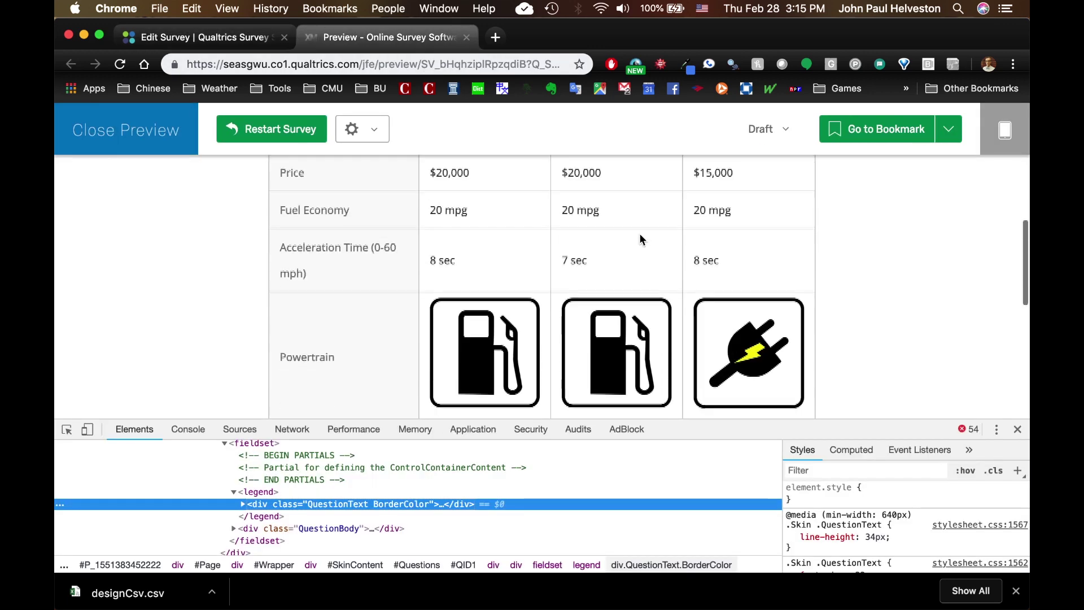
scroll(639, 234, down, 3)
click(218, 39)
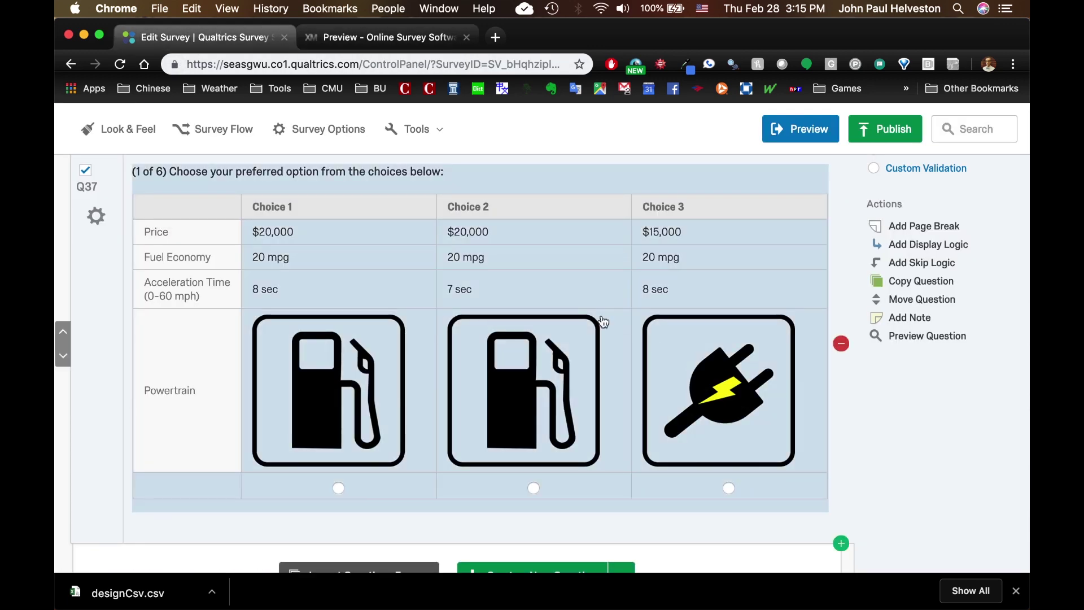
click(291, 231)
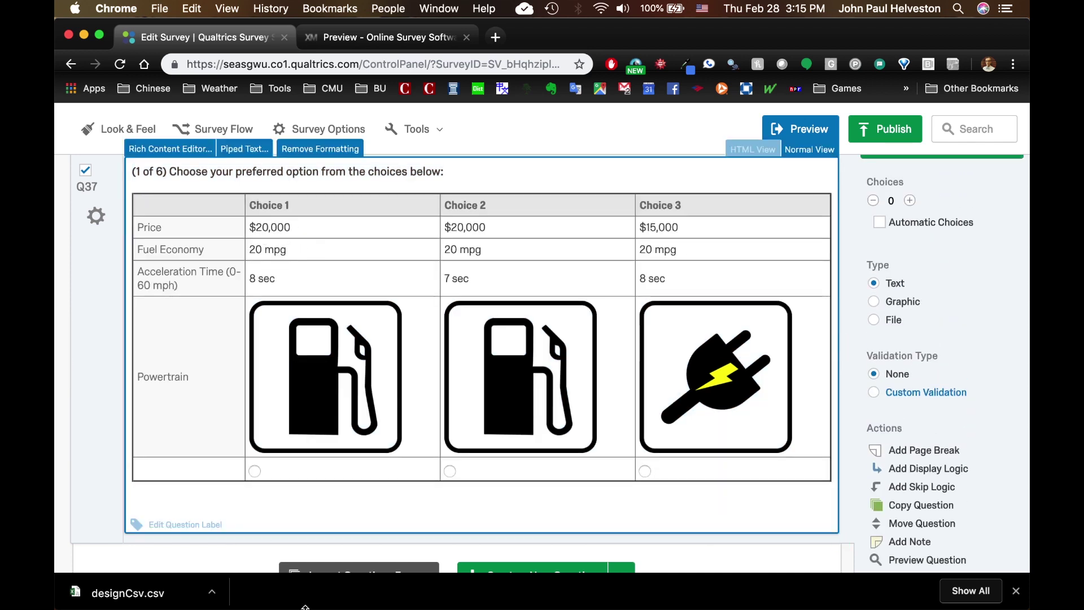
key(BackSpace)
text(5)
scroll(550, 308, up, 2)
scroll(549, 310, down, 1)
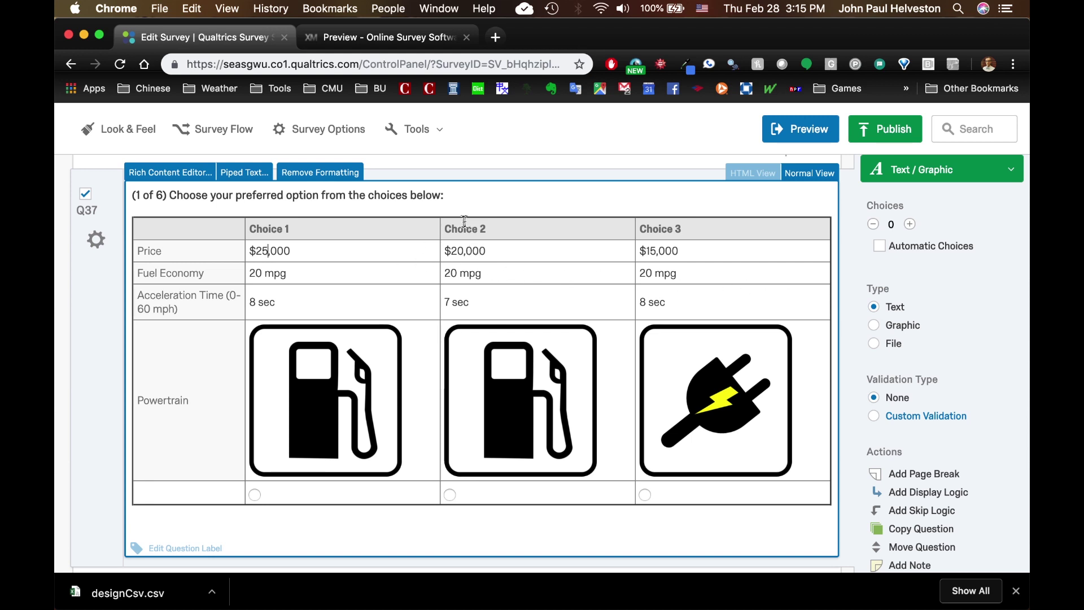
click(461, 251)
key(BackSpace)
key(BackSpace)
text(15)
click(657, 253)
key(BackSpace)
key(BackSpace)
text(20)
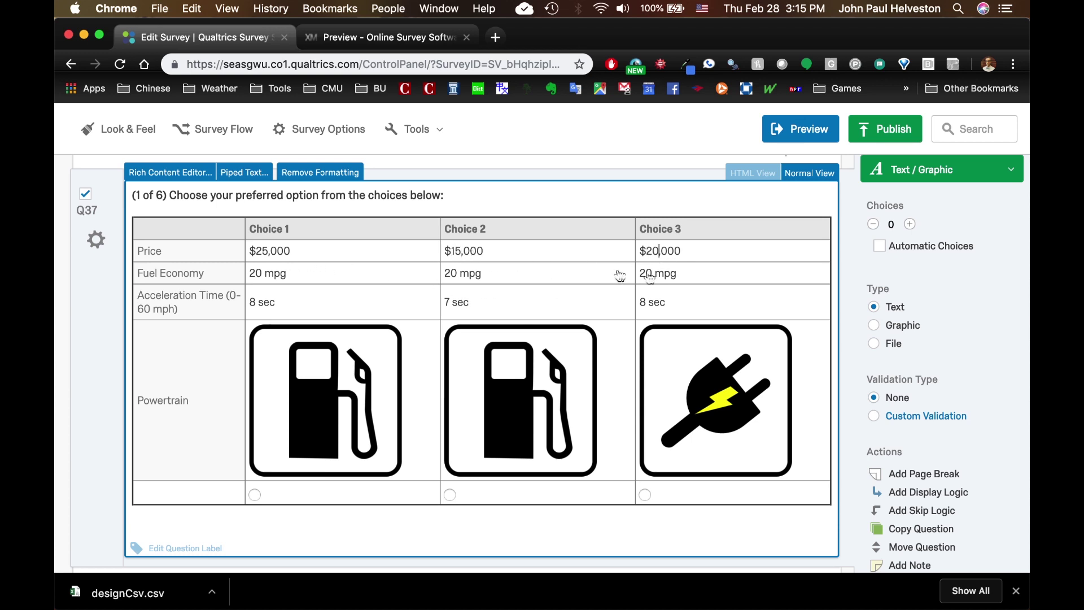
Step: Set Choice 2's fuel economy to 30 mpg and acceleration to 6 and 7 sec
click(457, 274)
key(Left)
key(BackSpace)
text(3)
click(454, 302)
key(BackSpace)
key(BackSpace)
text(6)
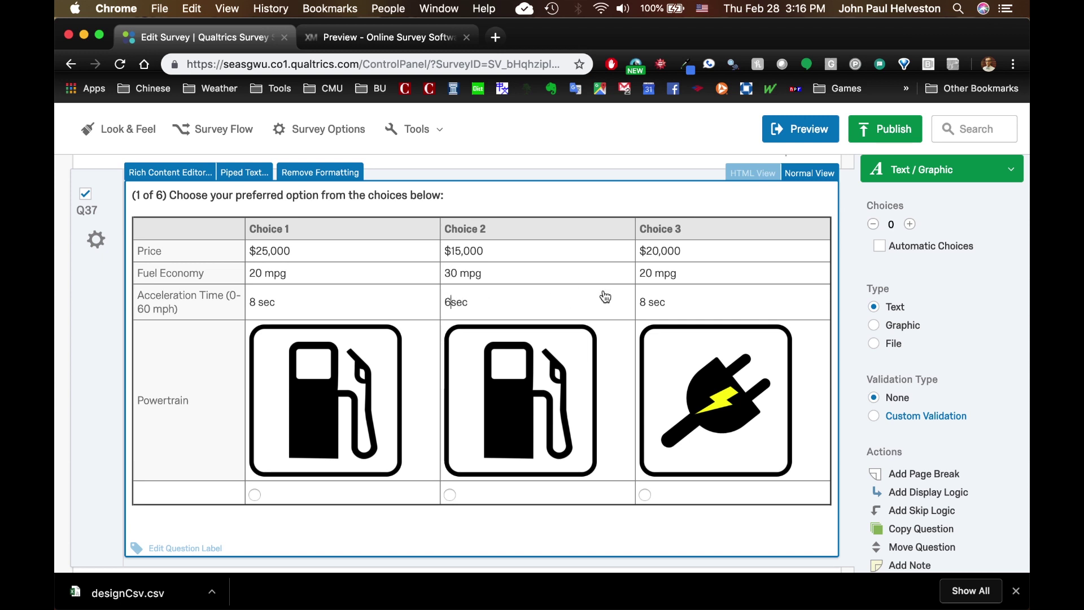
triple_click(647, 306)
text(7 sec)
scroll(649, 403, down, 1)
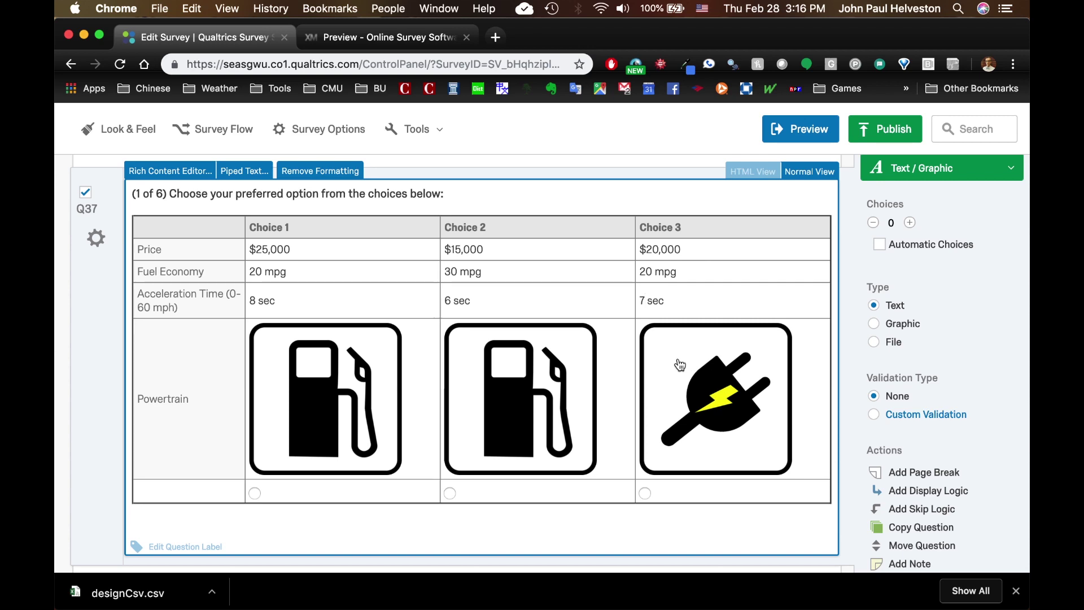
scroll(680, 364, down, 1)
scroll(564, 387, up, 2)
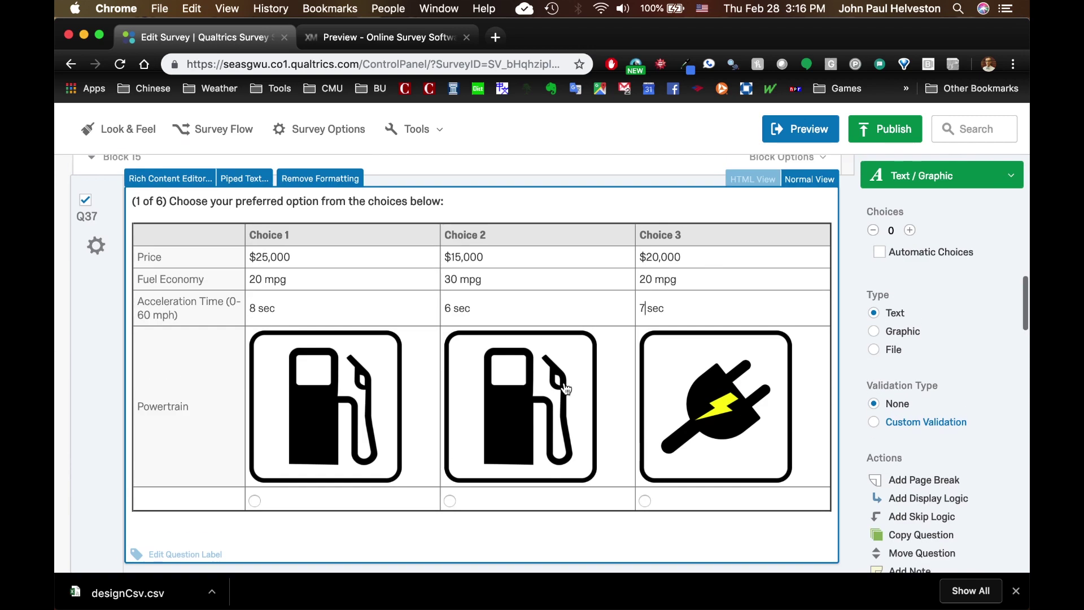
click(748, 177)
Step: Replace Choice 3's electric-plug image URL with Choice 1's fuel-pump image URL
scroll(567, 326, down, 2)
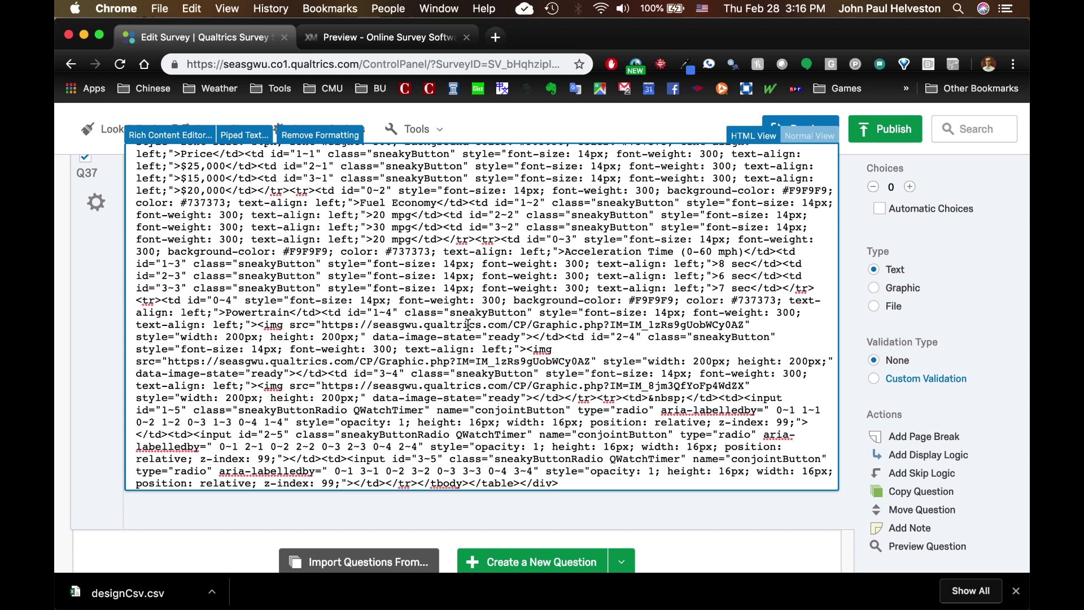
key(super+f)
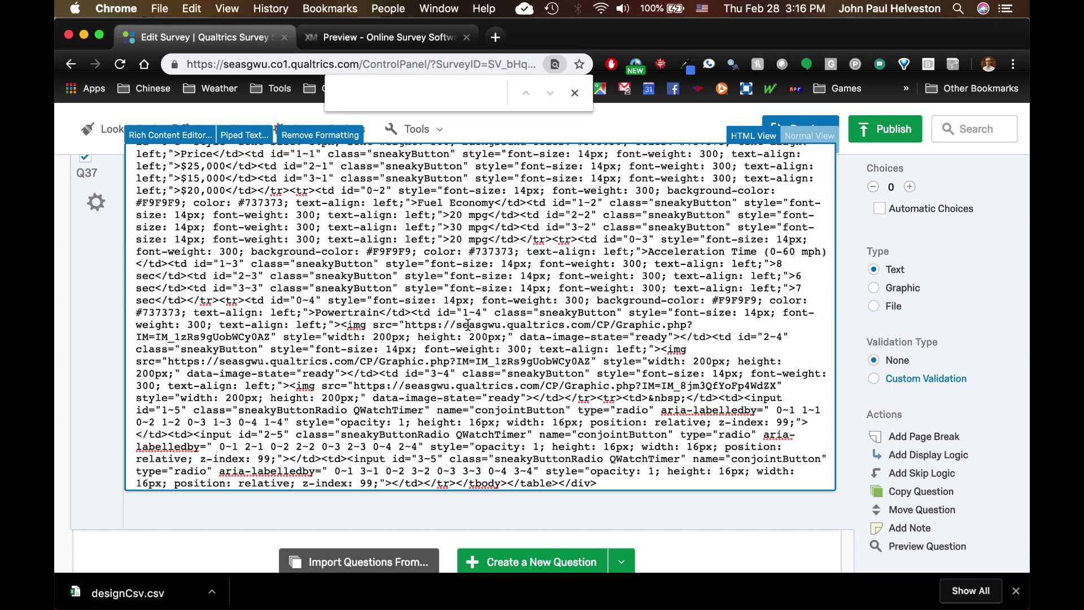
text(<img)
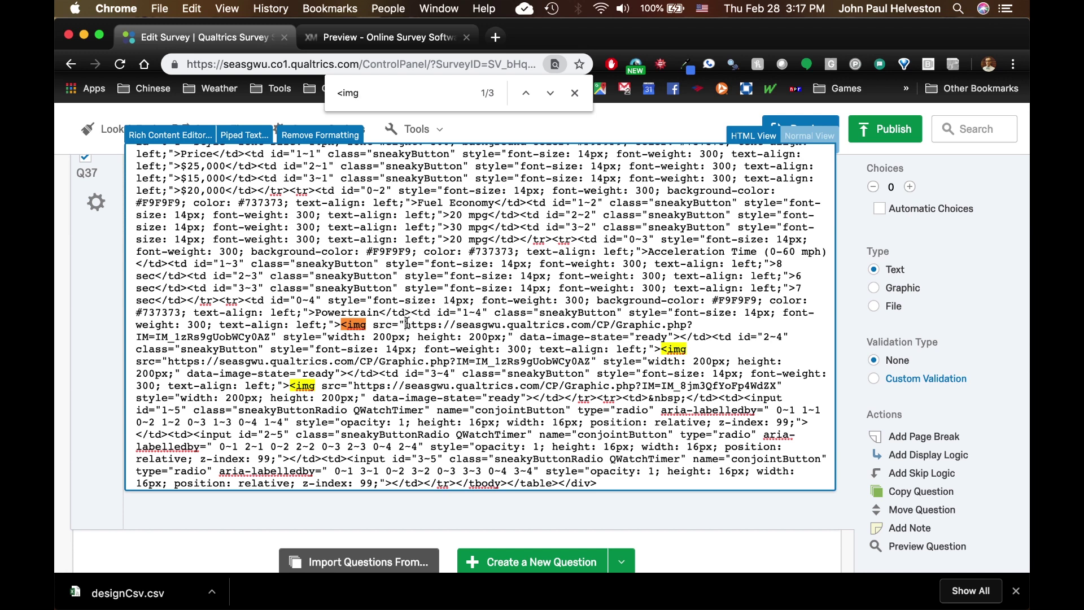
drag(406, 325, 274, 335)
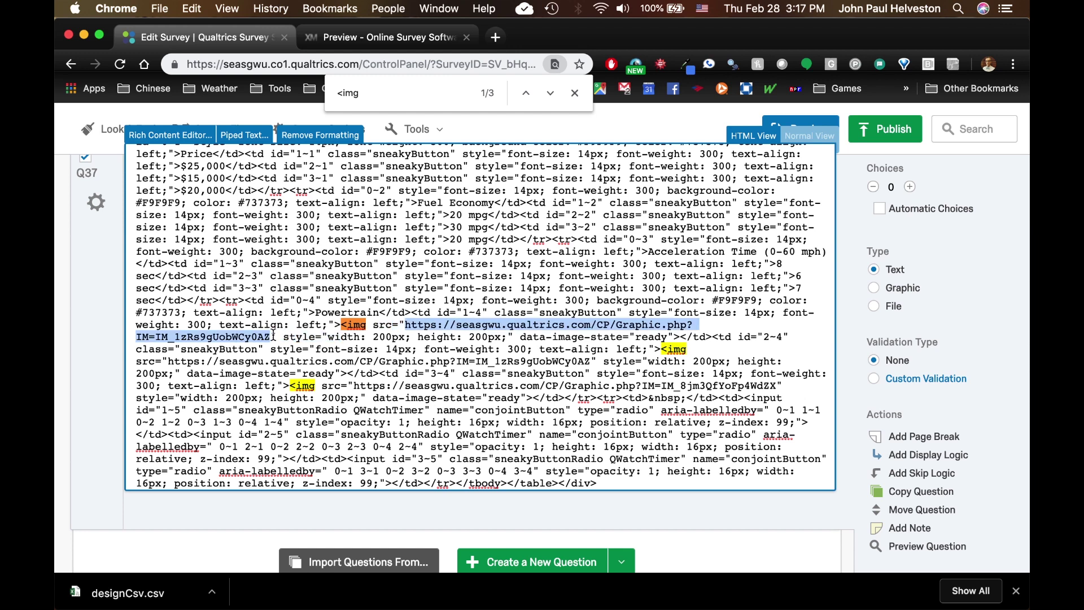
key(super+c)
click(355, 386)
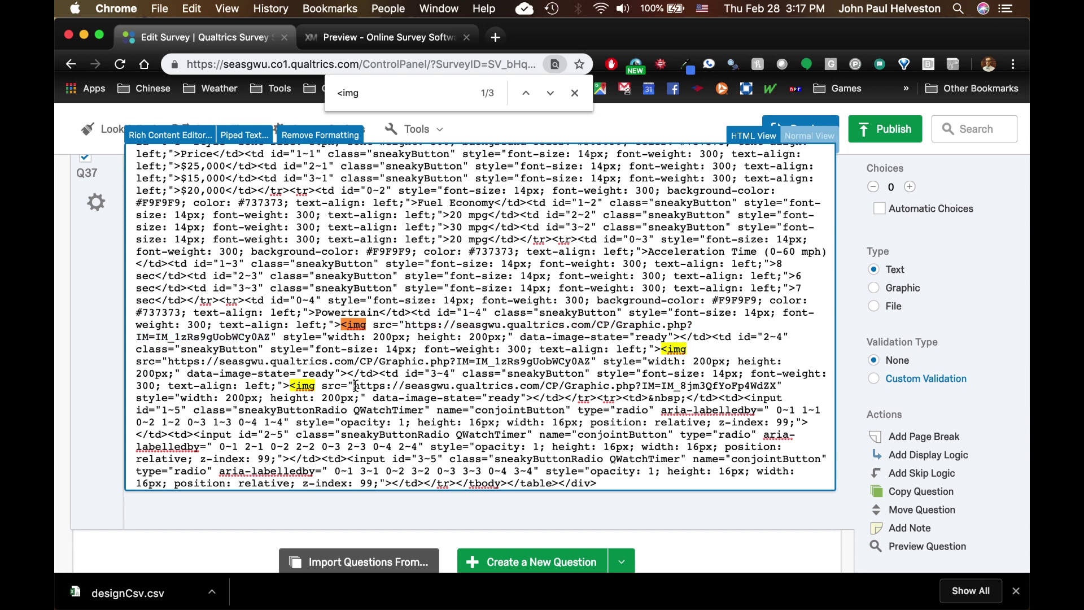
drag(355, 386, 778, 385)
key(super+v)
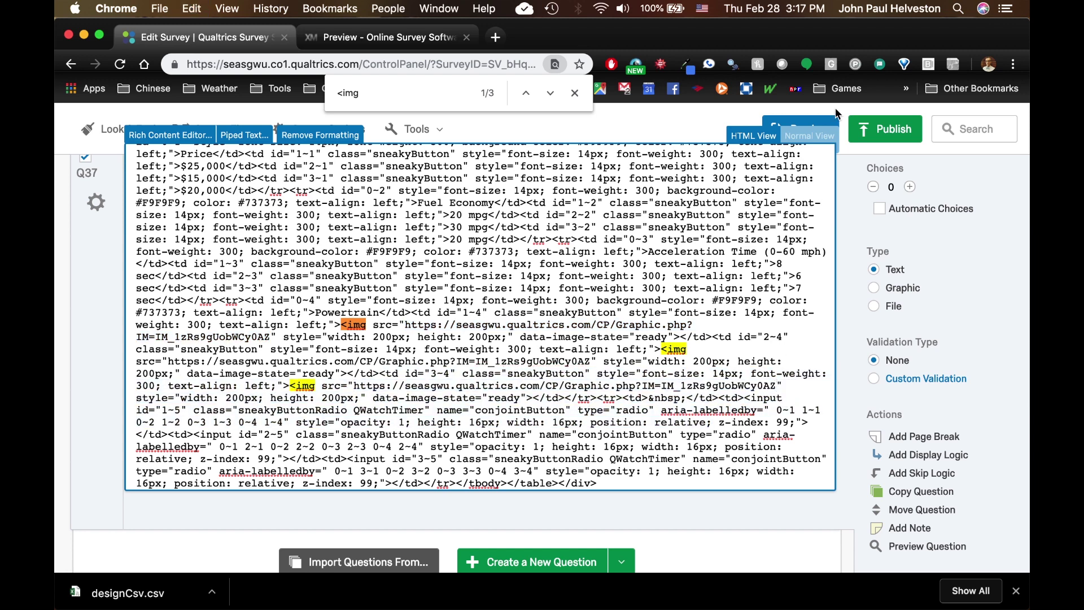
click(832, 138)
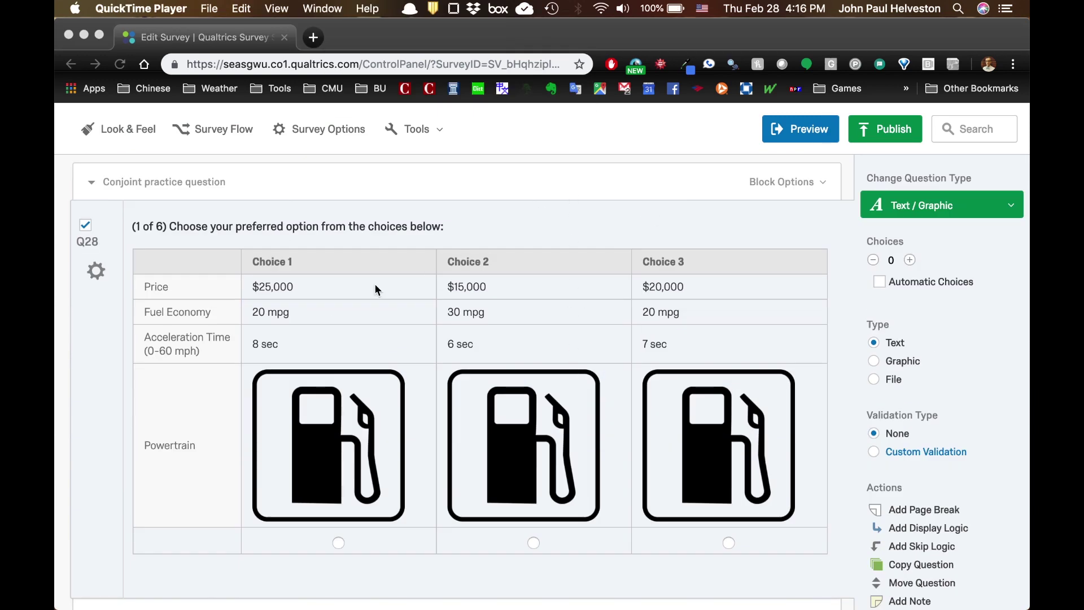
Step: Delete the three radio buttons from the bottom row of Q28's table
scroll(502, 481, down, 1)
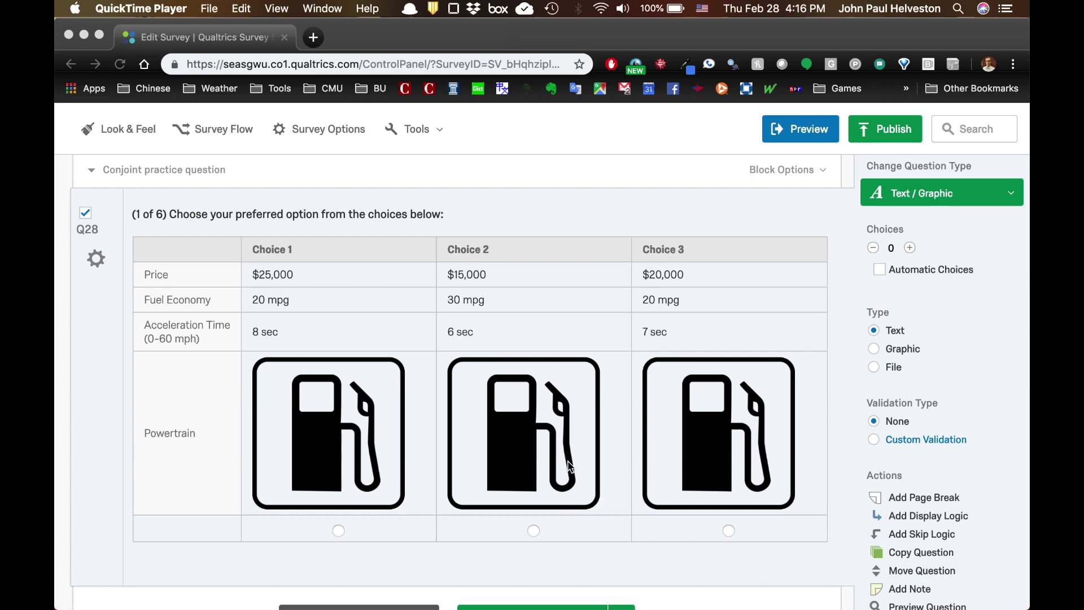
scroll(569, 466, down, 1)
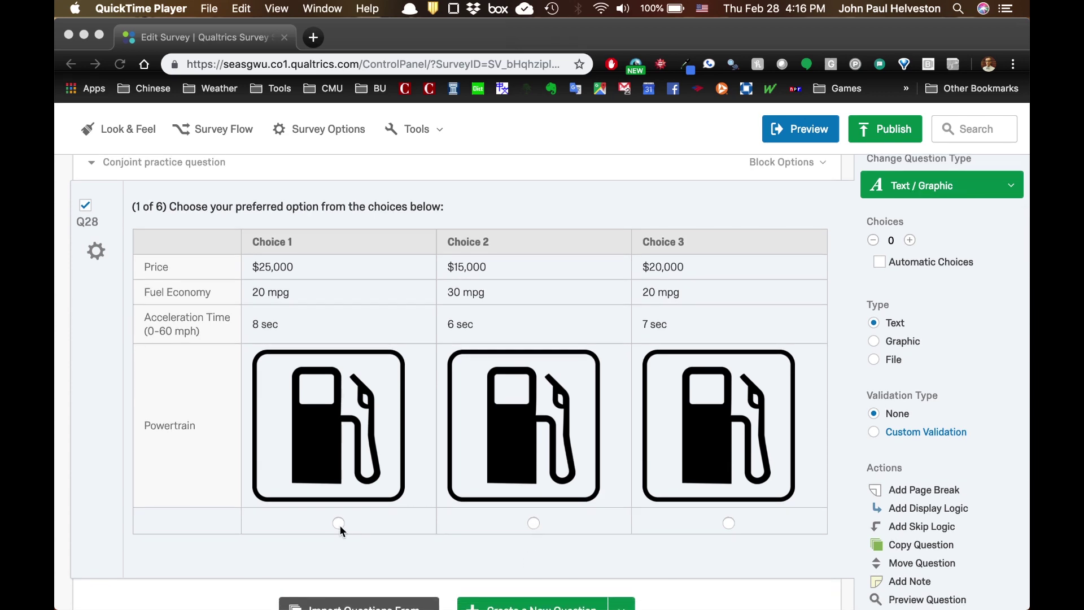
click(747, 528)
click(702, 506)
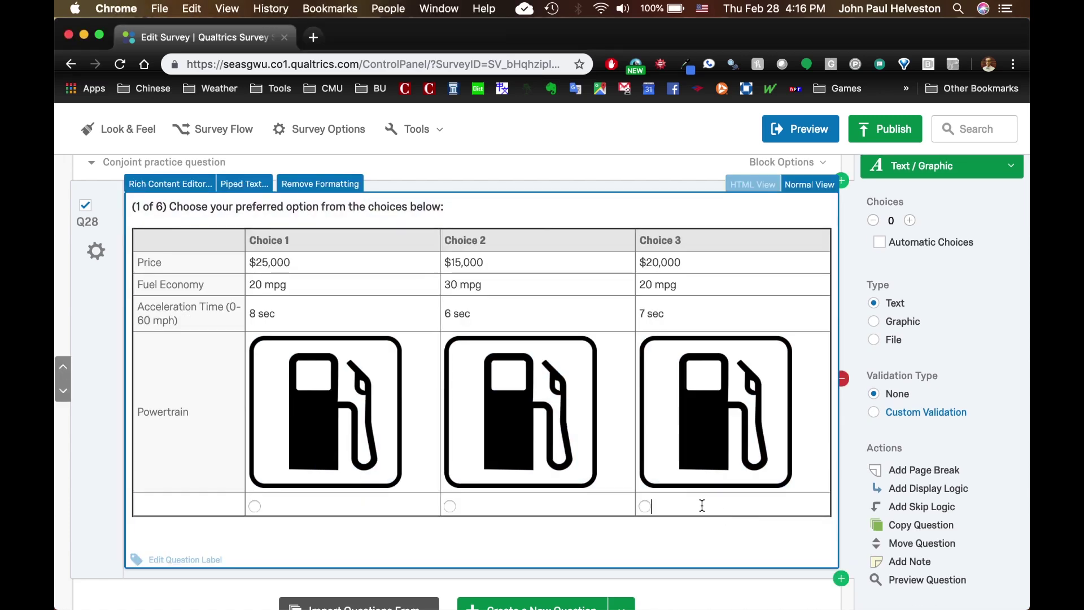
key(BackSpace)
key(BackSpace)
click(261, 504)
key(BackSpace)
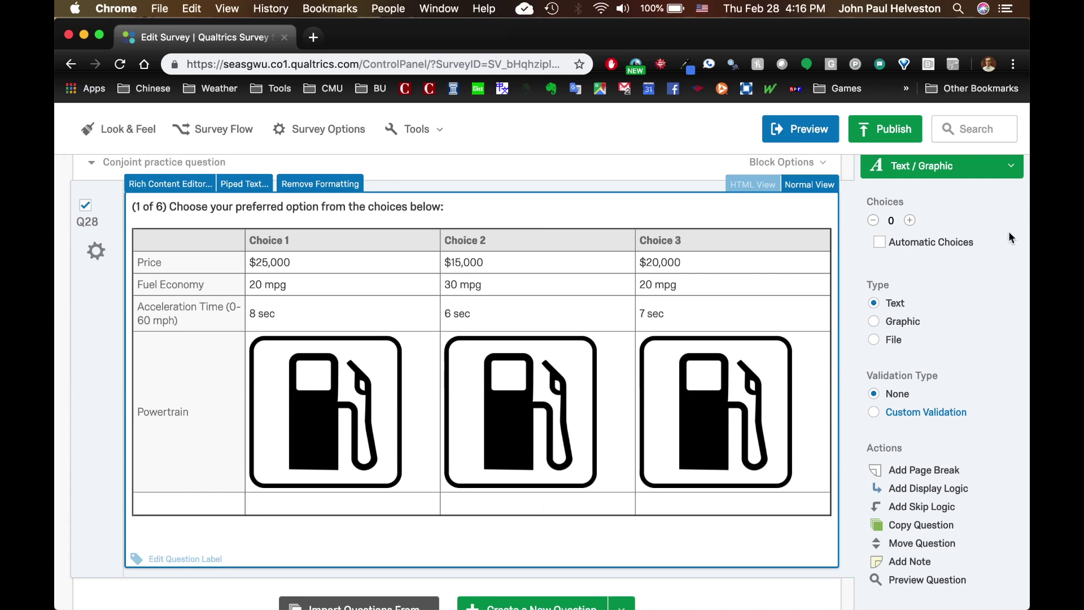
scroll(926, 232, up, 3)
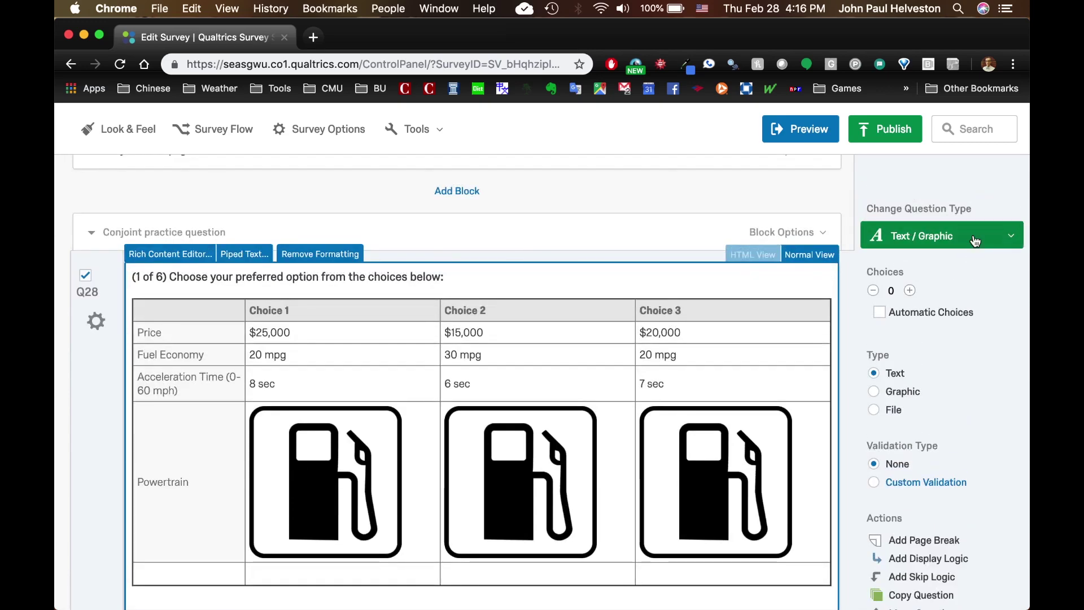
Step: Make Q28 multiple choice with horizontal answers 'Choice 1', 'Choice 2' and 'Choice 3'
click(972, 236)
click(590, 192)
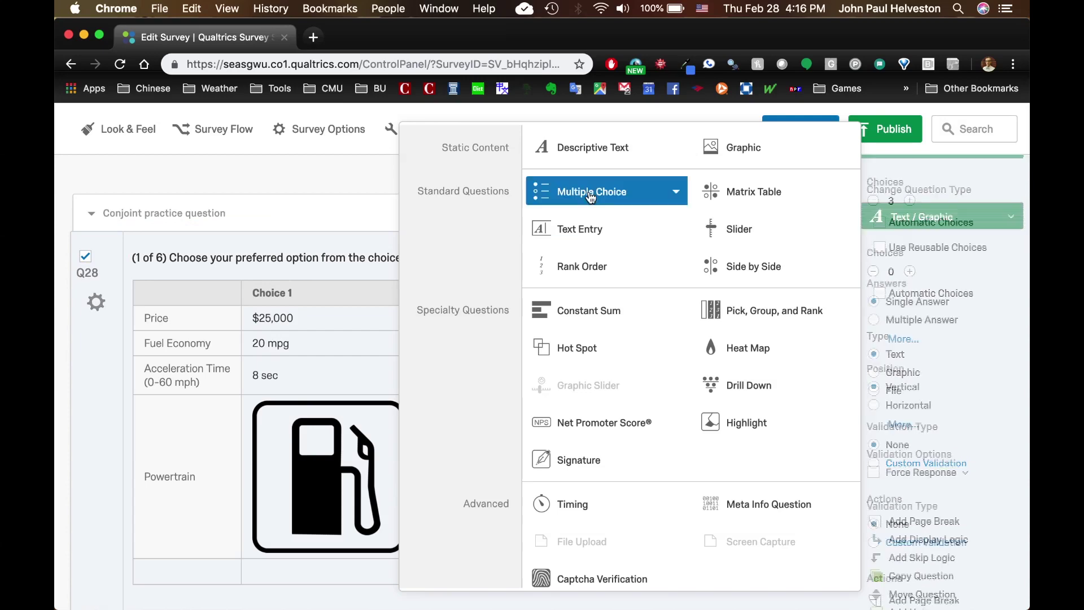
click(197, 524)
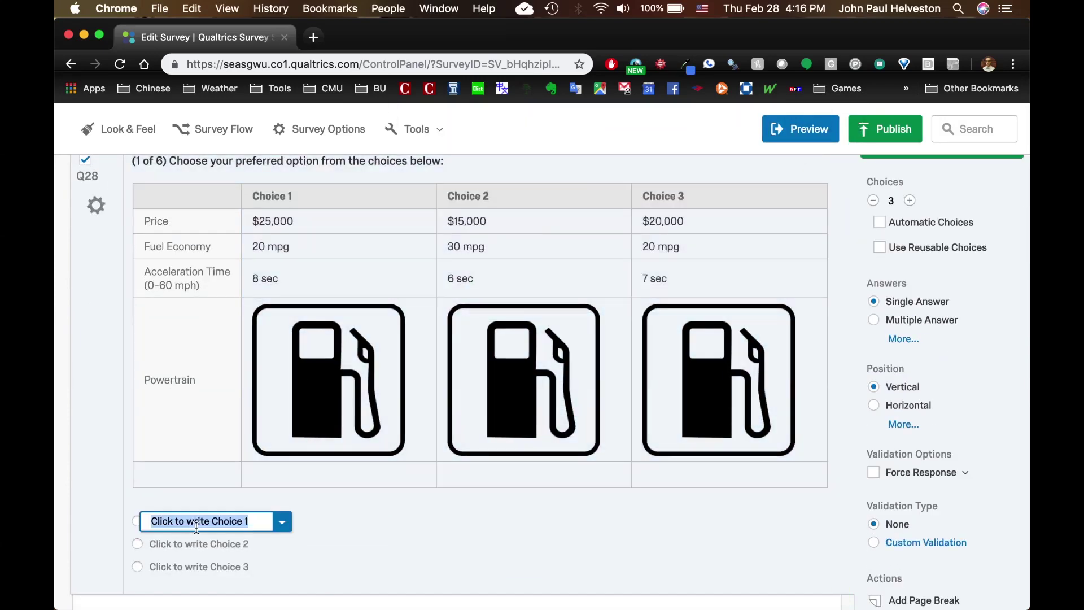
text(Choice 1)
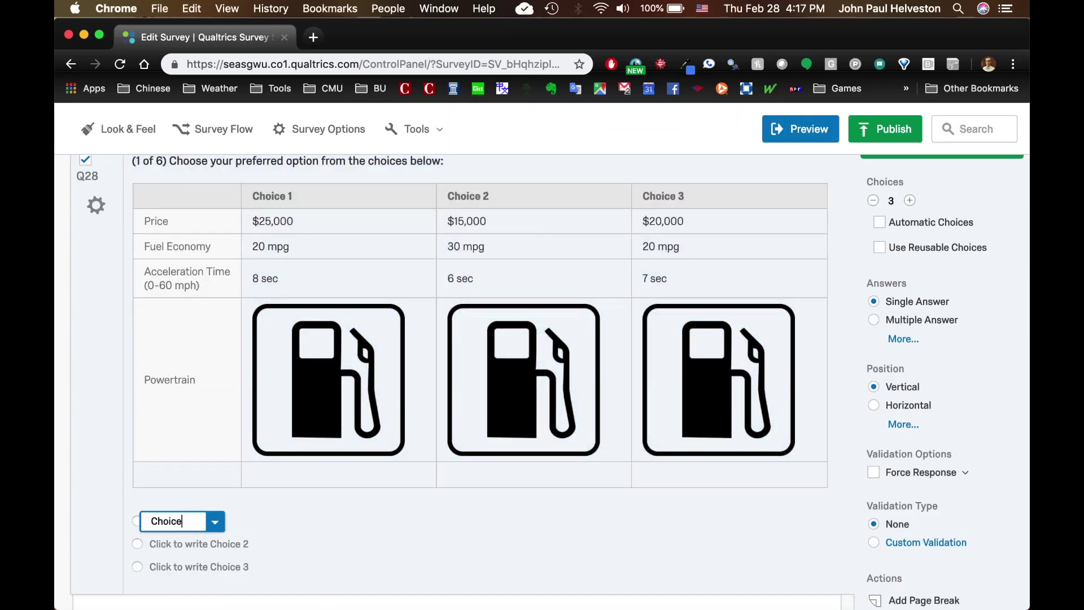
key(Tab)
text(Choice 2)
key(Tab)
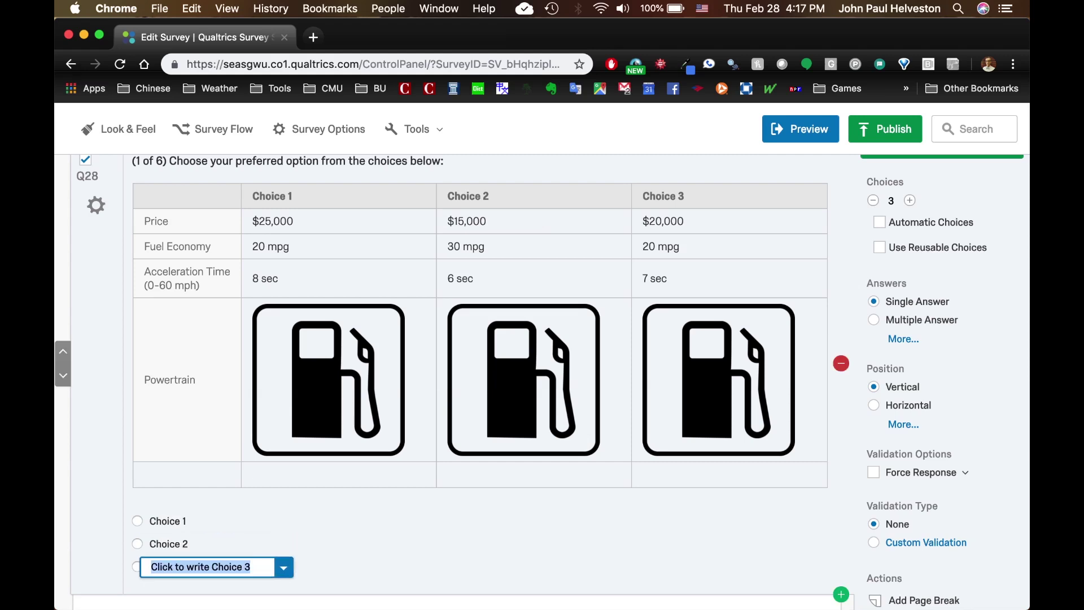
text(Choice 3)
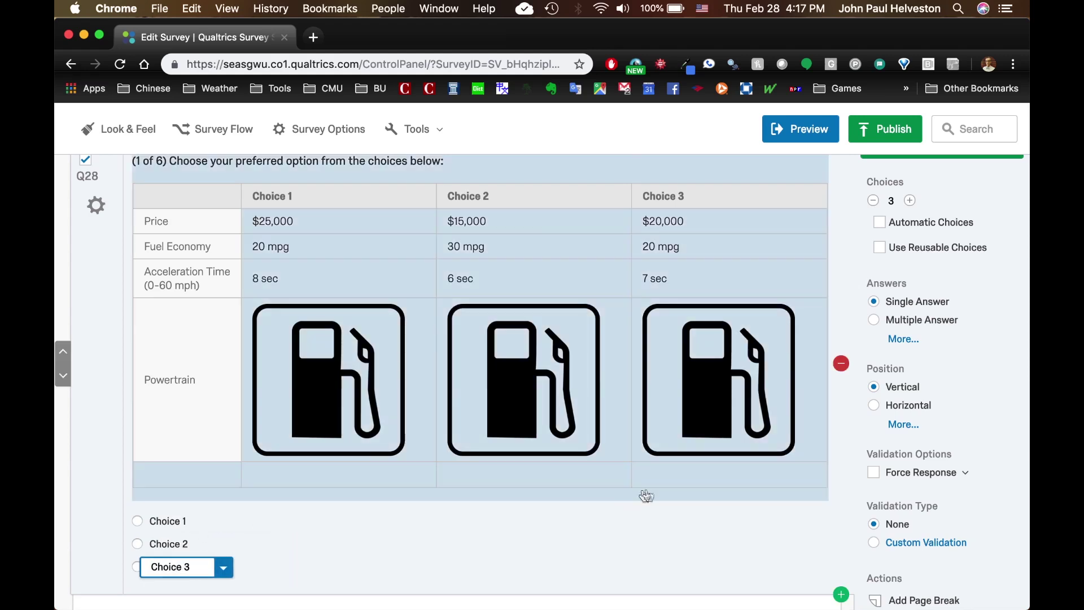
click(874, 405)
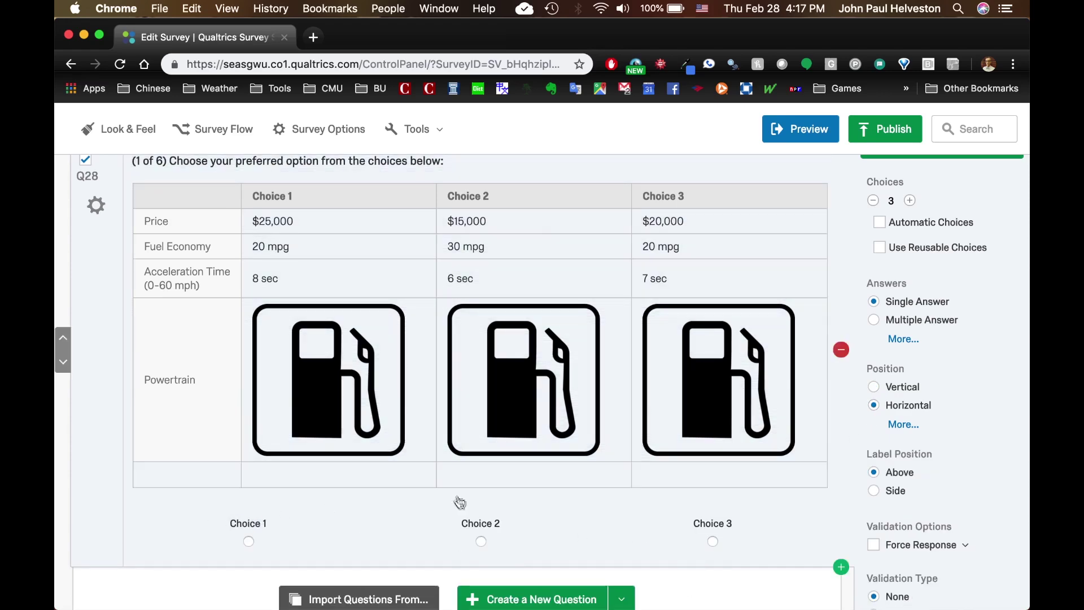
scroll(483, 449, up, 2)
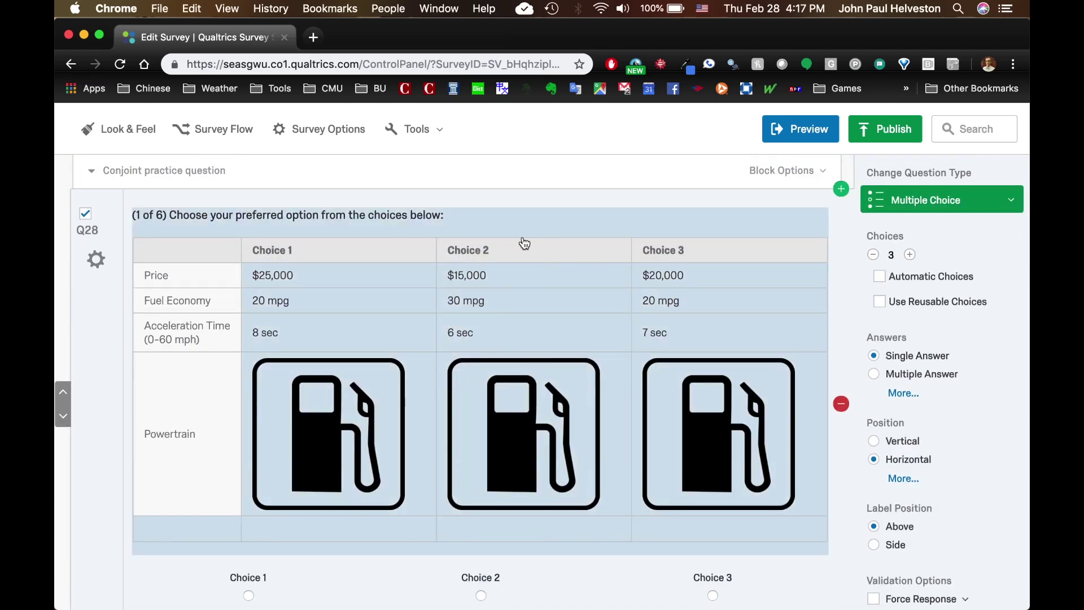
scroll(522, 242, down, 2)
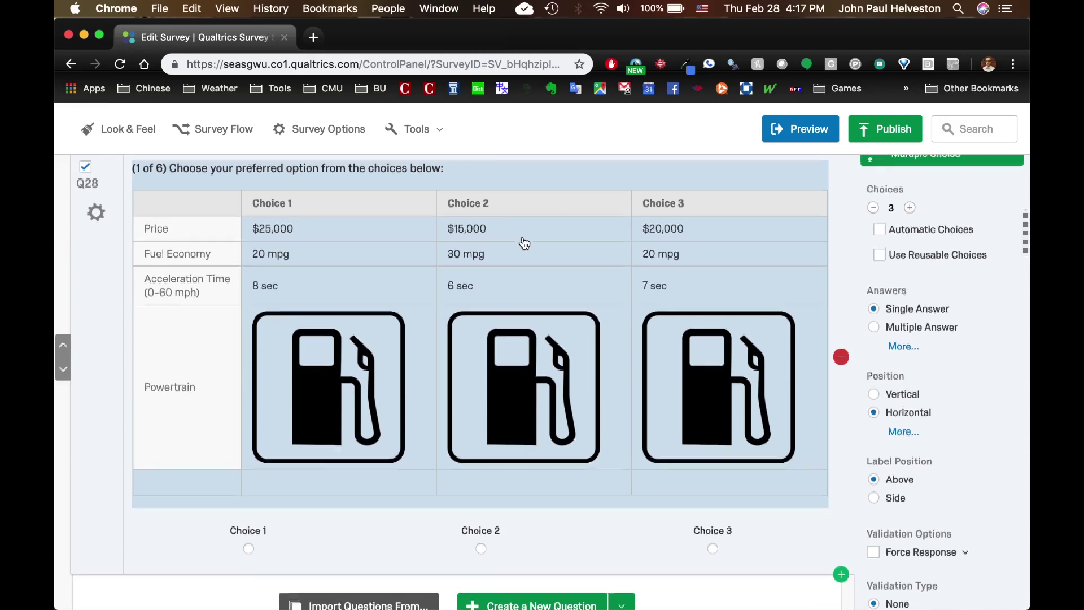
scroll(525, 243, up, 2)
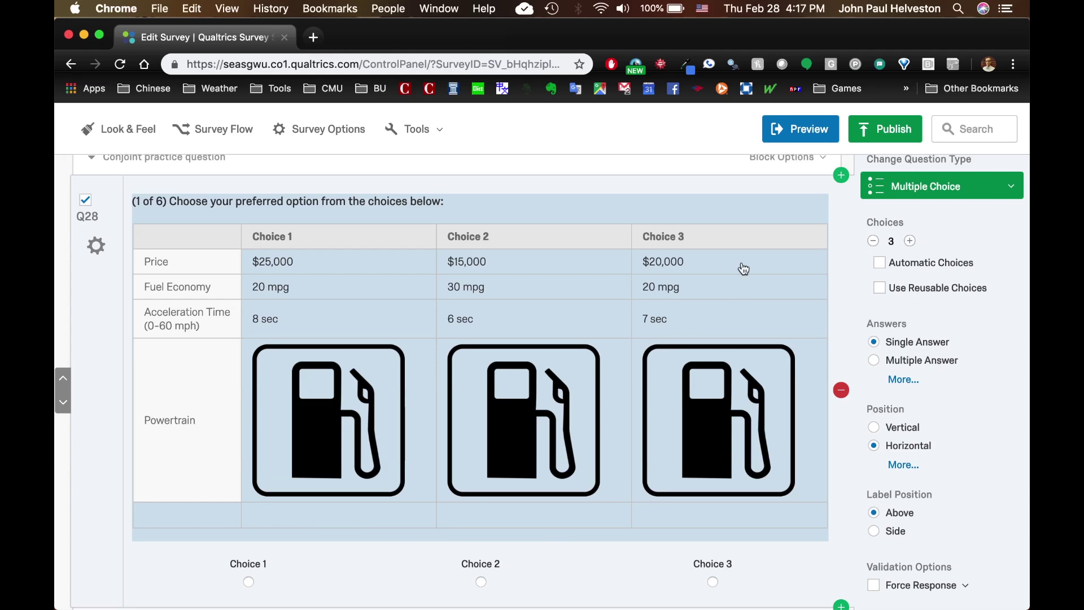
scroll(744, 267, up, 2)
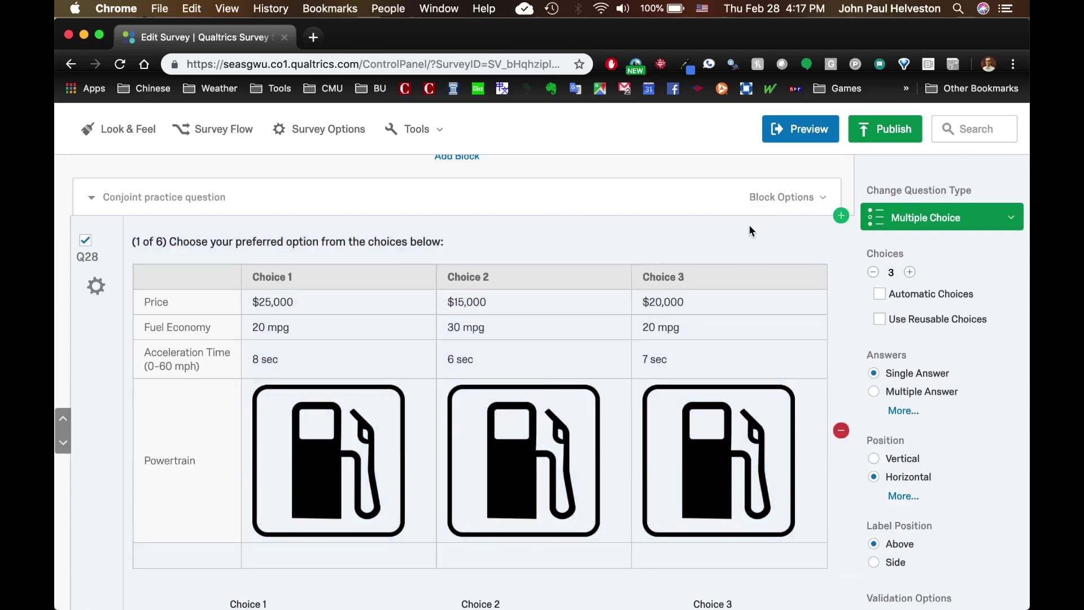
Step: Delete the empty trailing <tr> row from Q28's HTML source
click(474, 274)
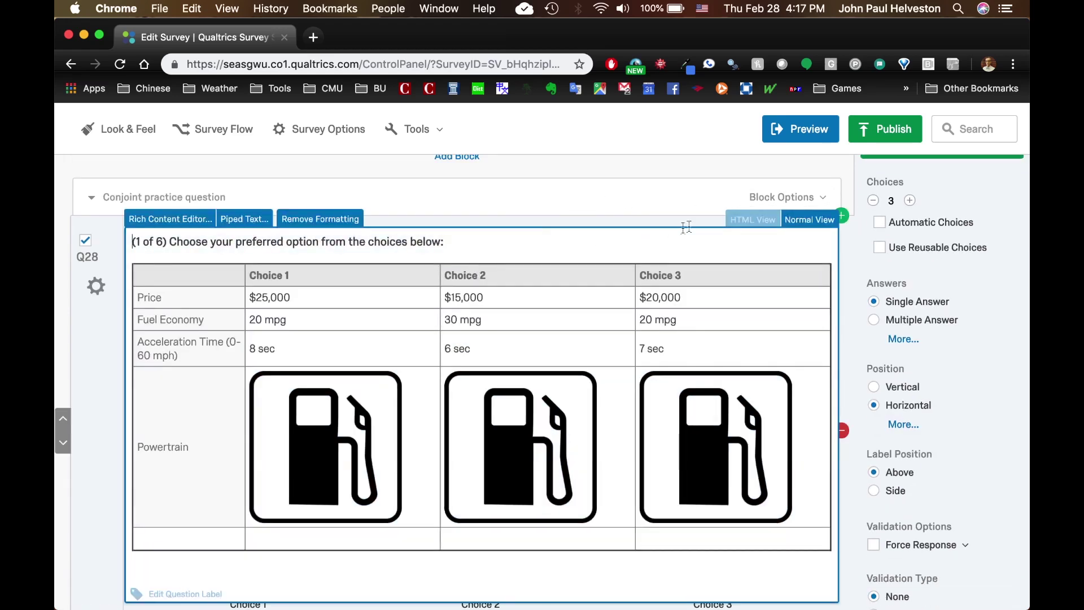
click(758, 219)
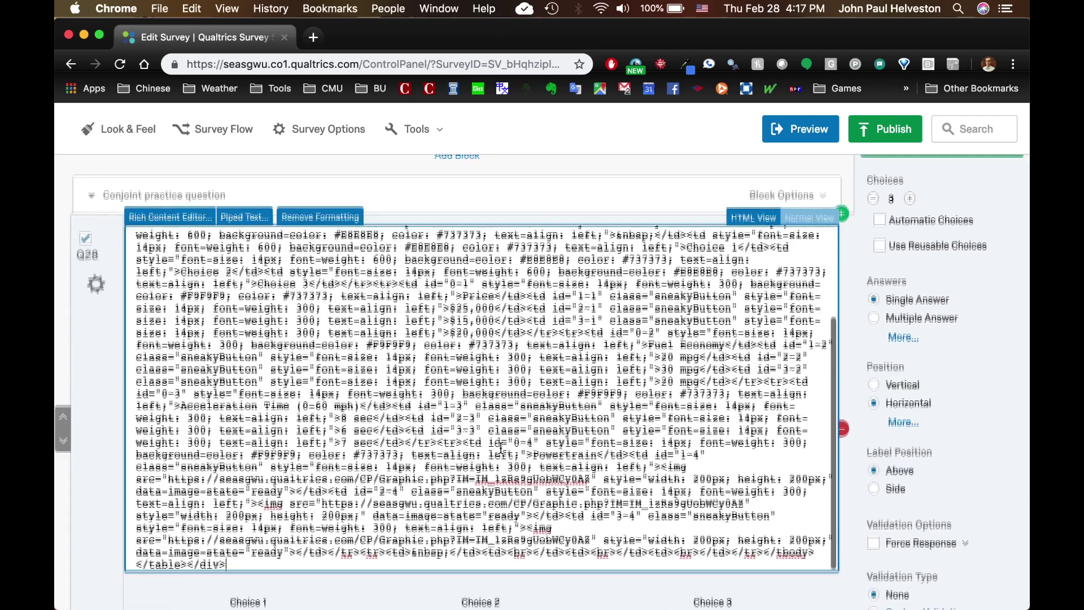
scroll(395, 468, down, 2)
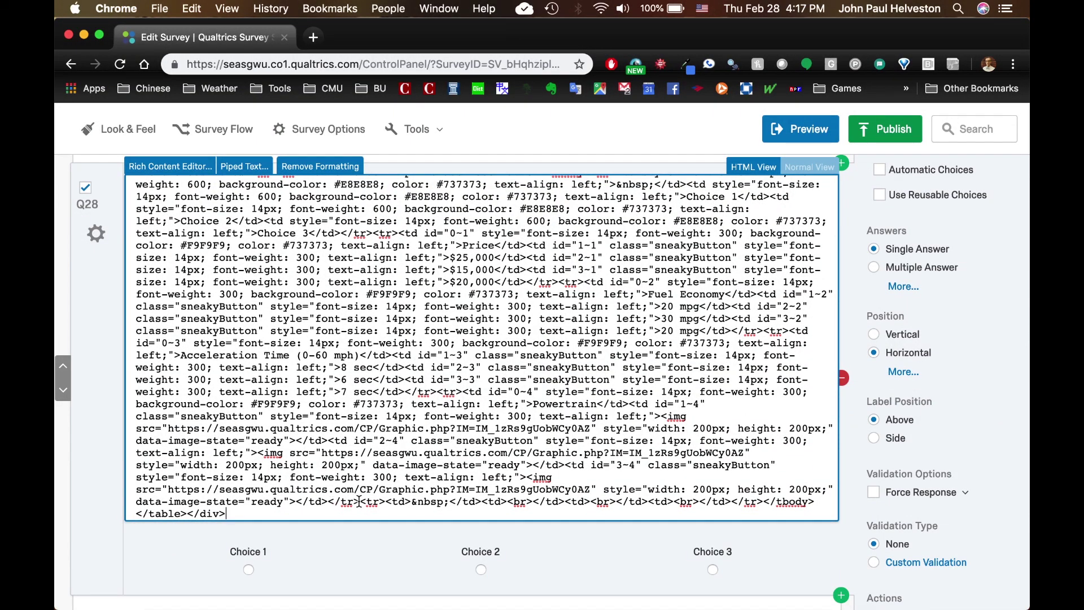
drag(361, 502, 764, 502)
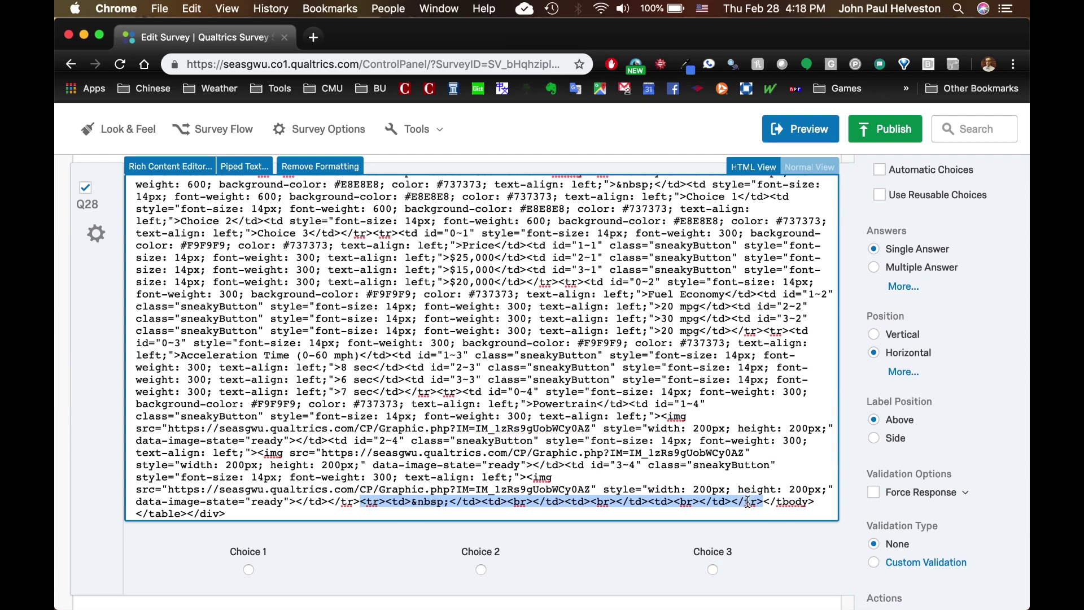
key(BackSpace)
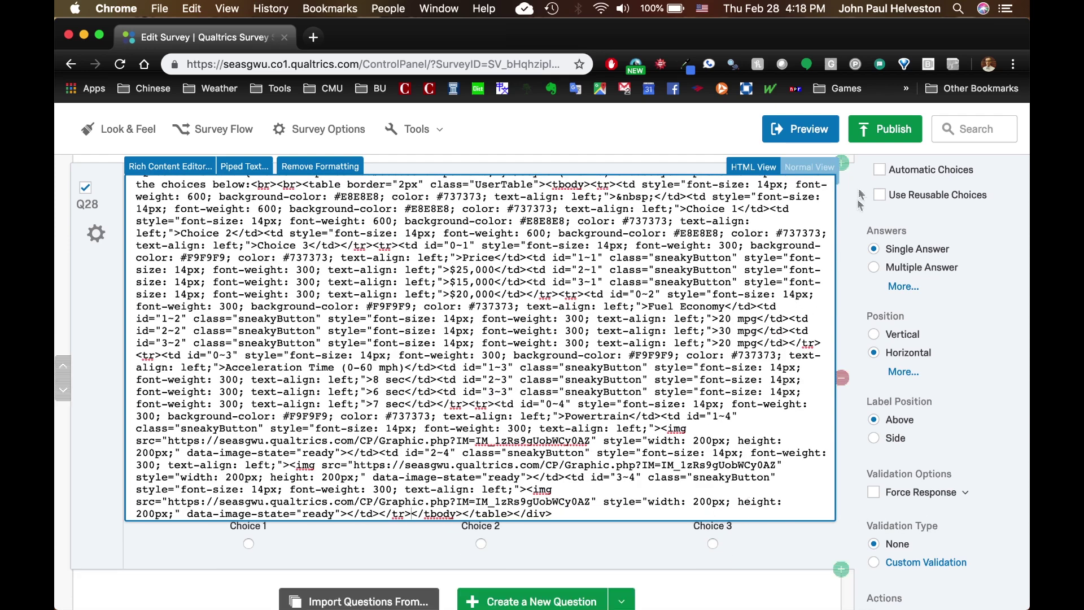
click(810, 167)
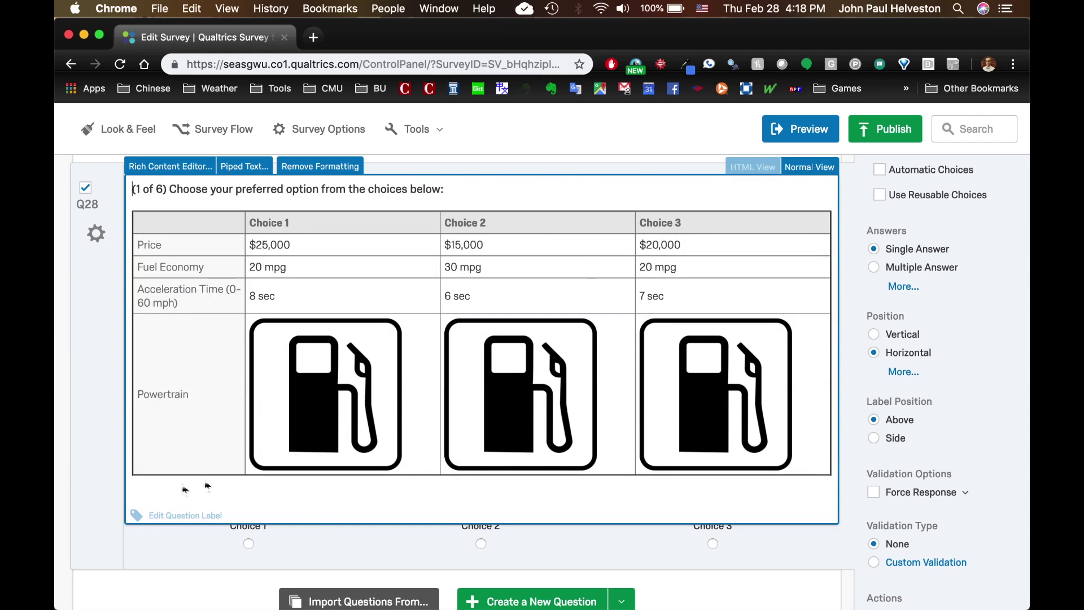
click(815, 538)
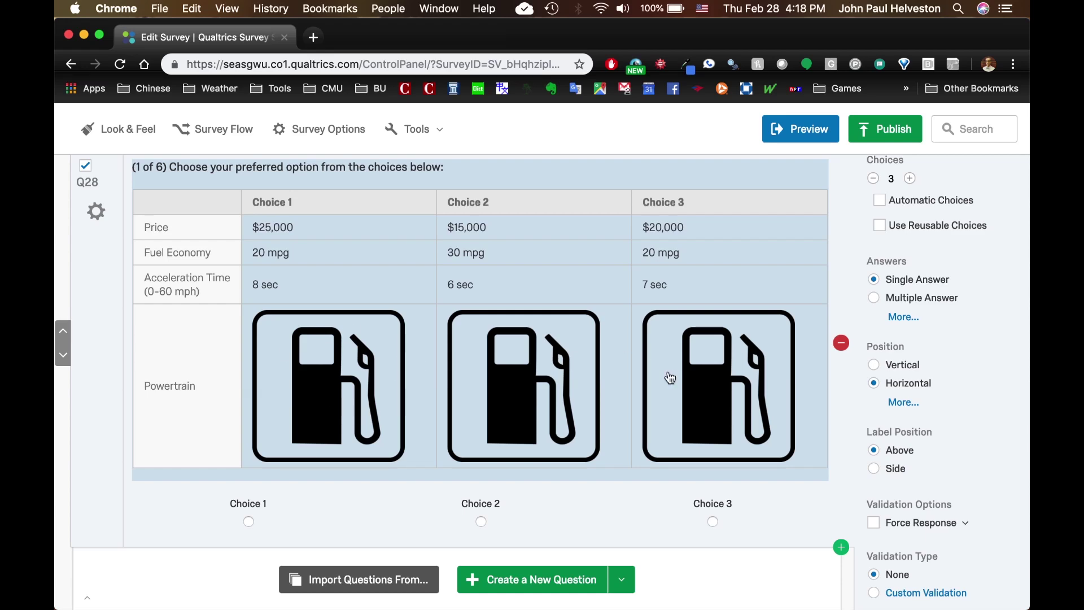
scroll(666, 375, up, 1)
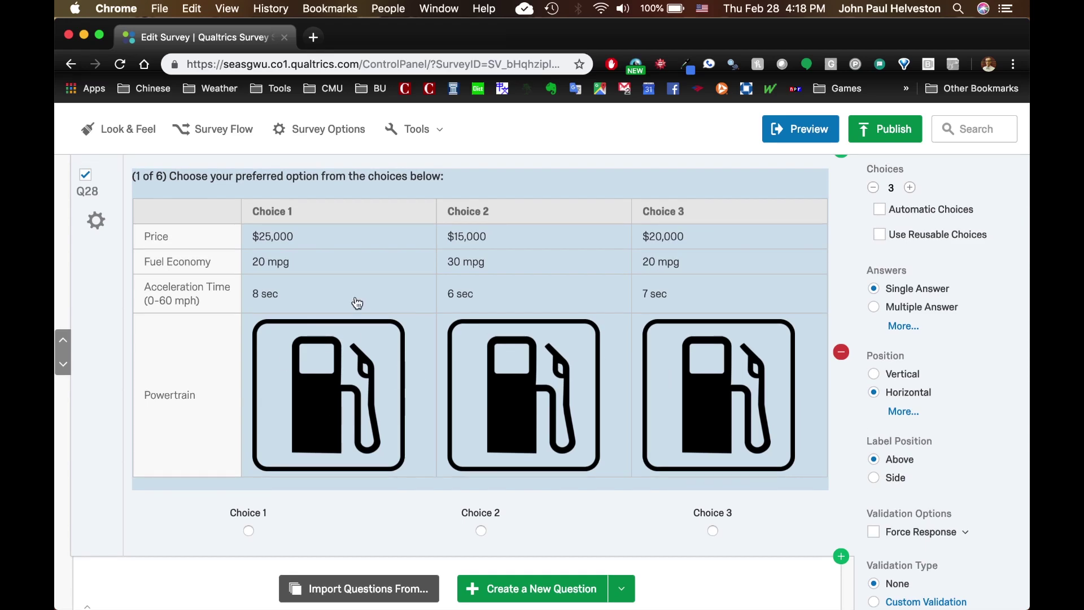
click(170, 175)
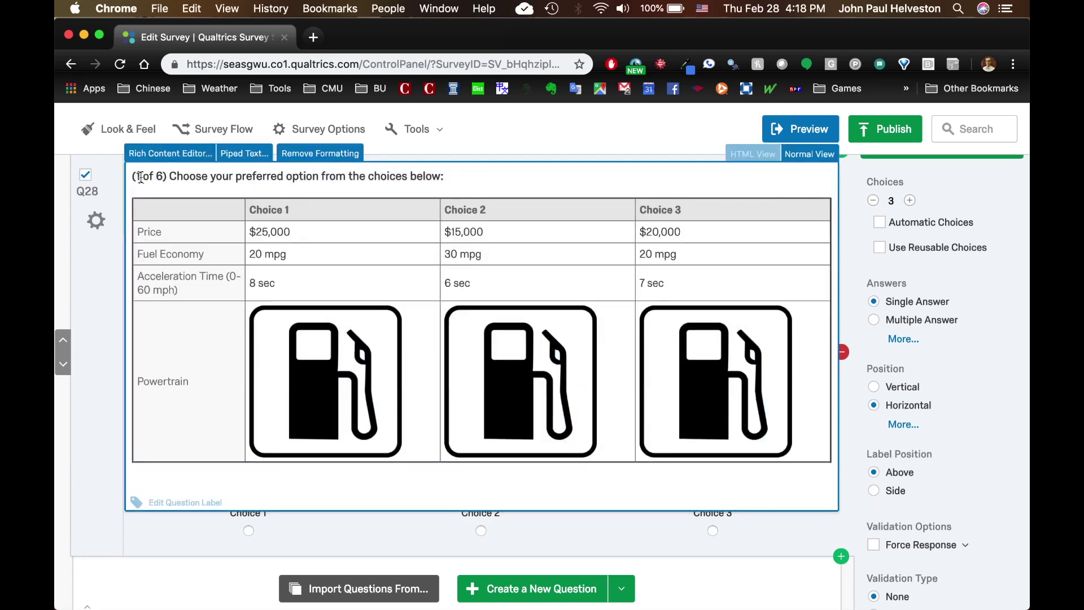
drag(170, 176, 129, 177)
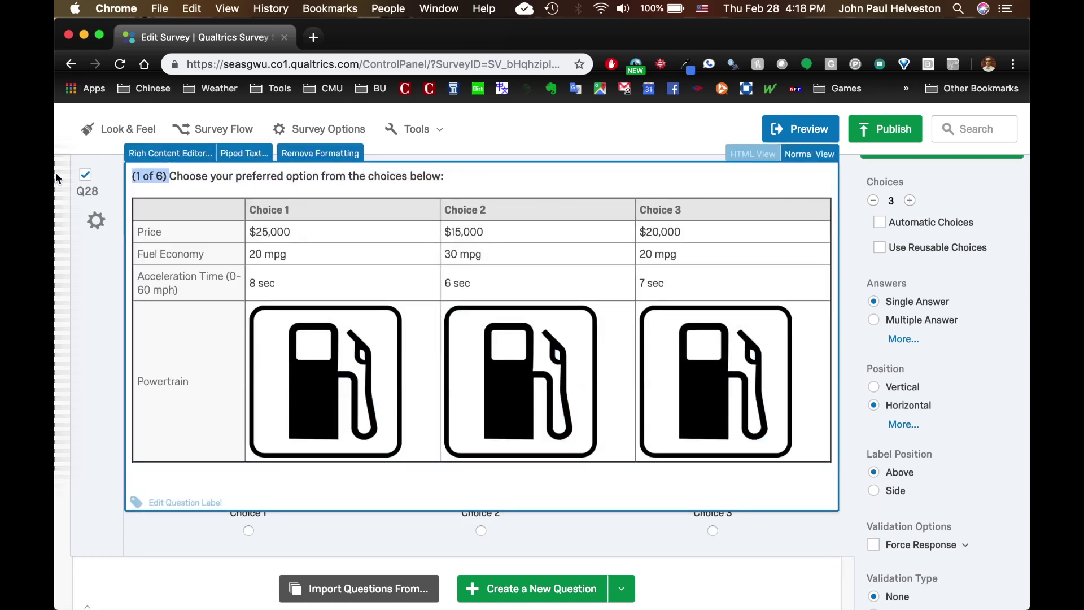
scroll(219, 418, up, 1)
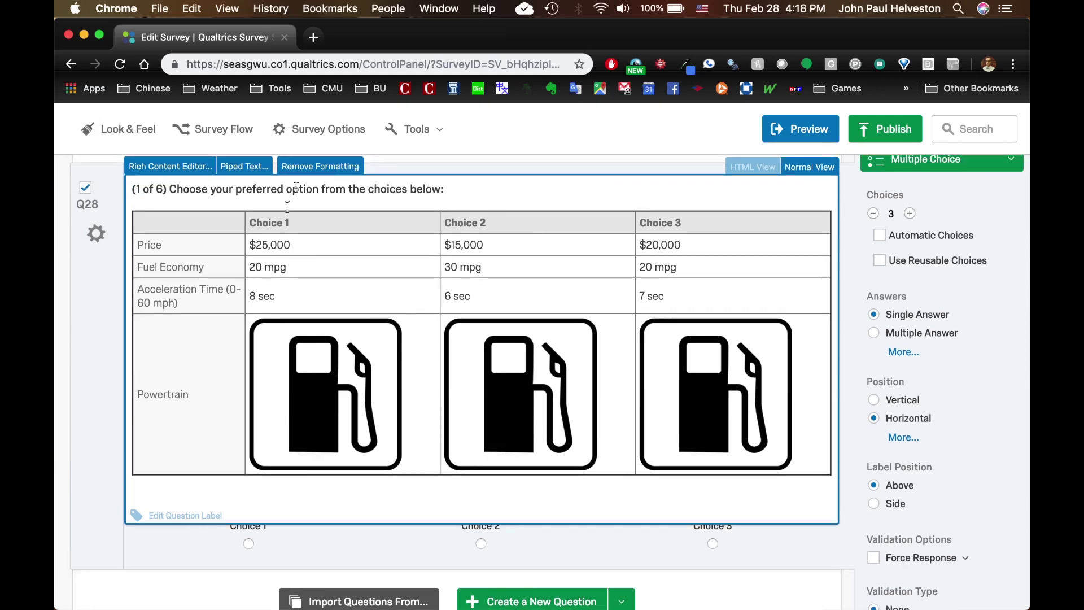
drag(253, 189, 167, 188)
click(177, 188)
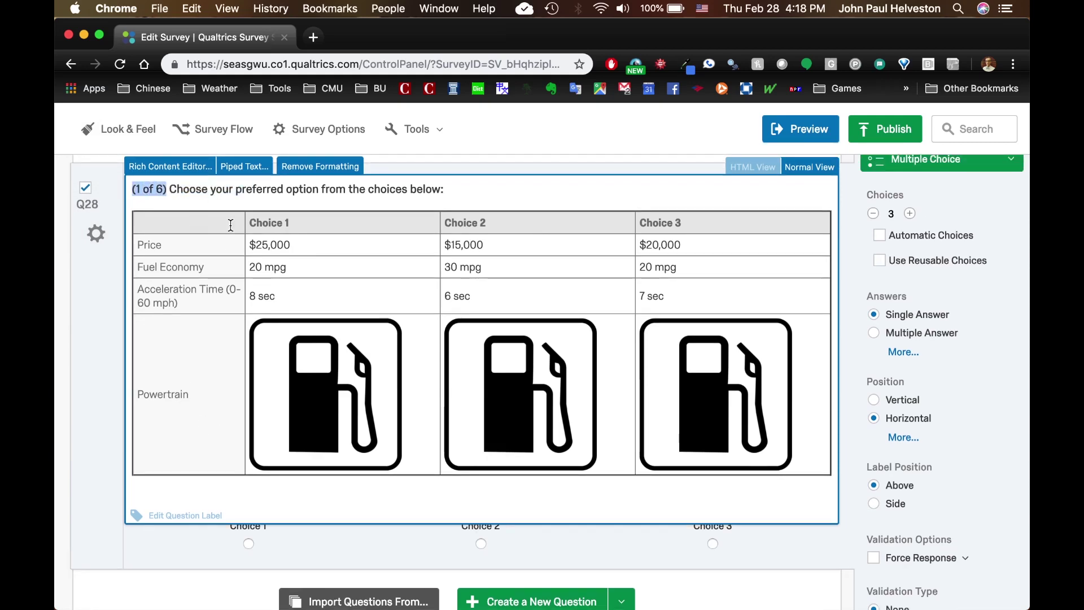
click(164, 190)
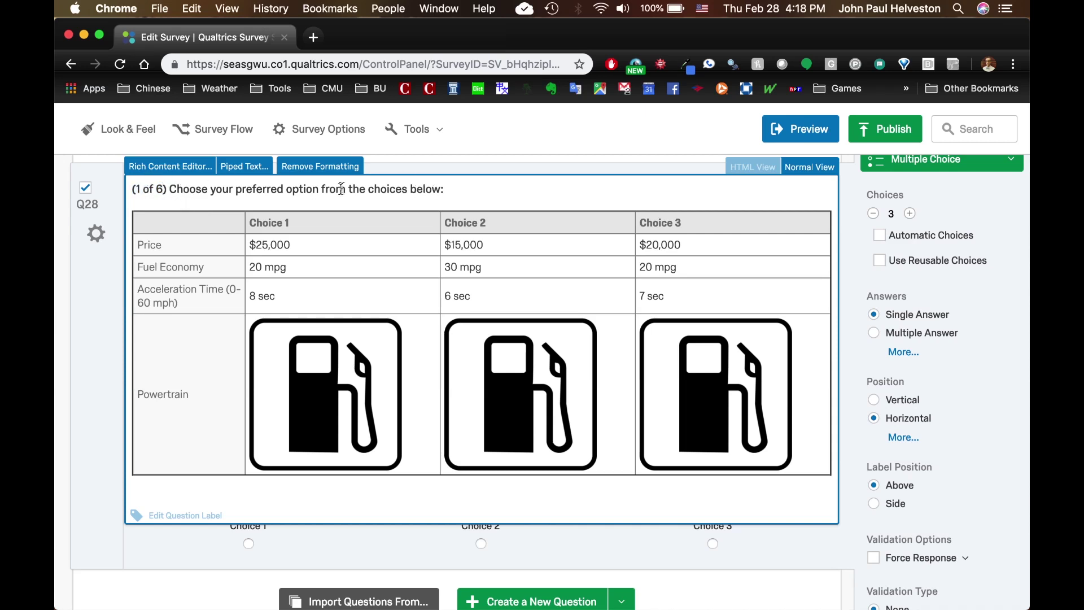
drag(444, 189, 130, 189)
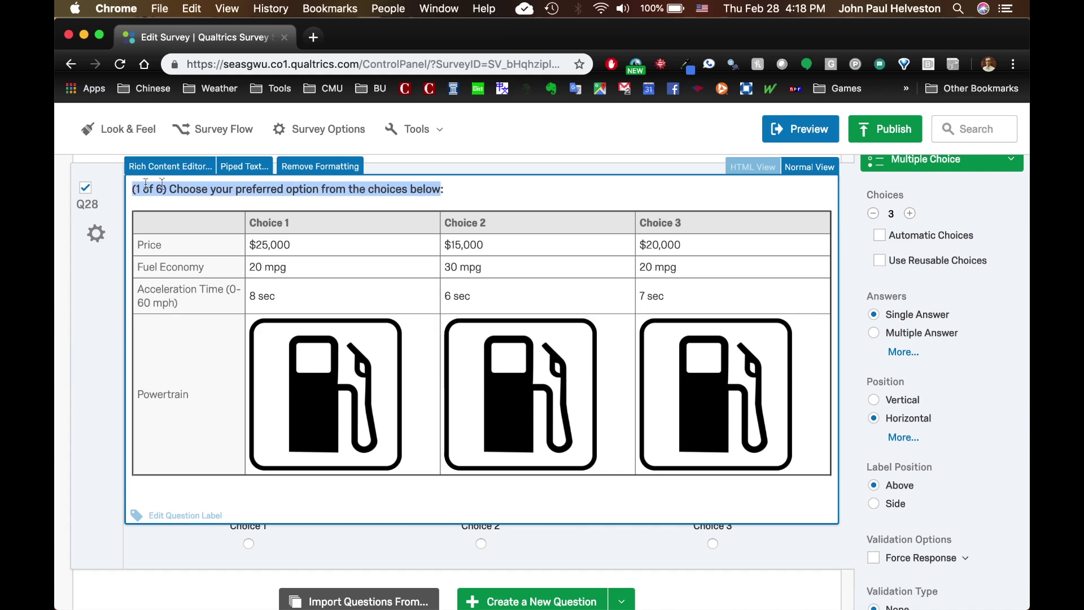
drag(246, 188, 386, 189)
click(412, 189)
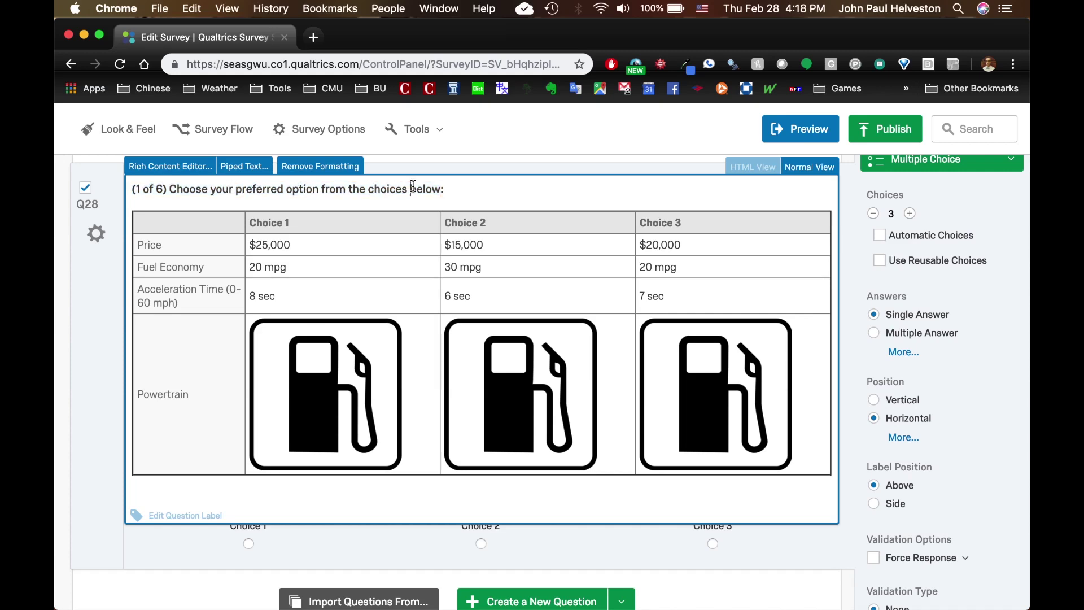
click(794, 540)
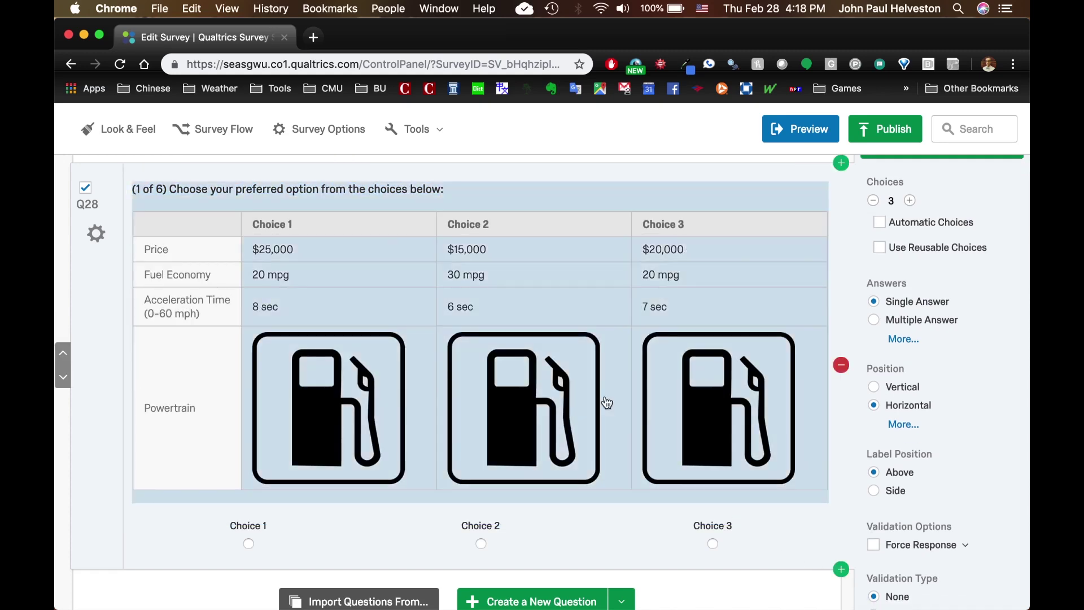
scroll(605, 404, down, 1)
scroll(607, 403, up, 1)
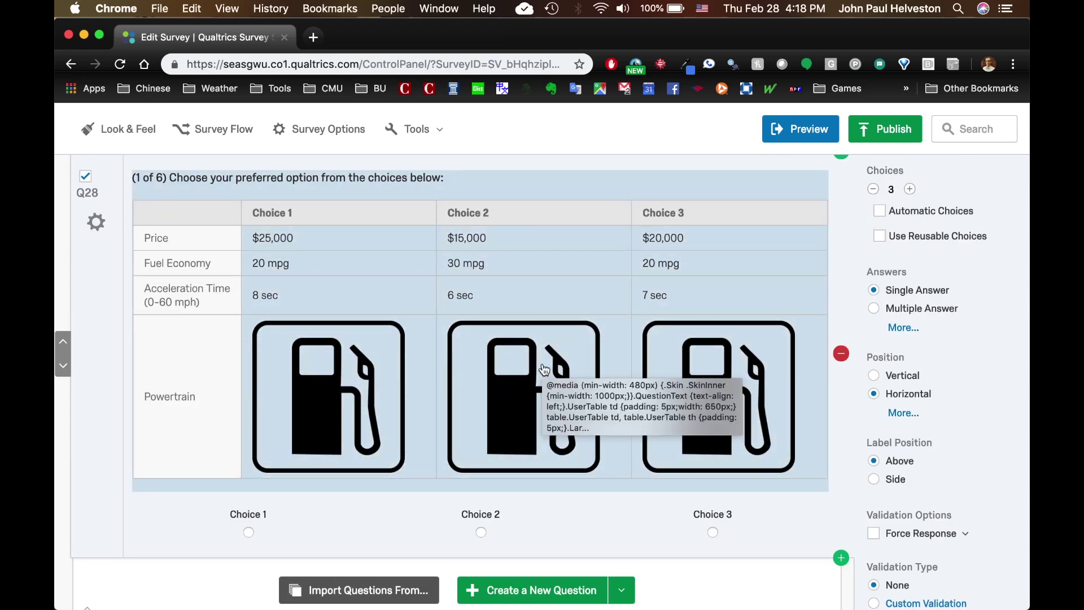
click(810, 528)
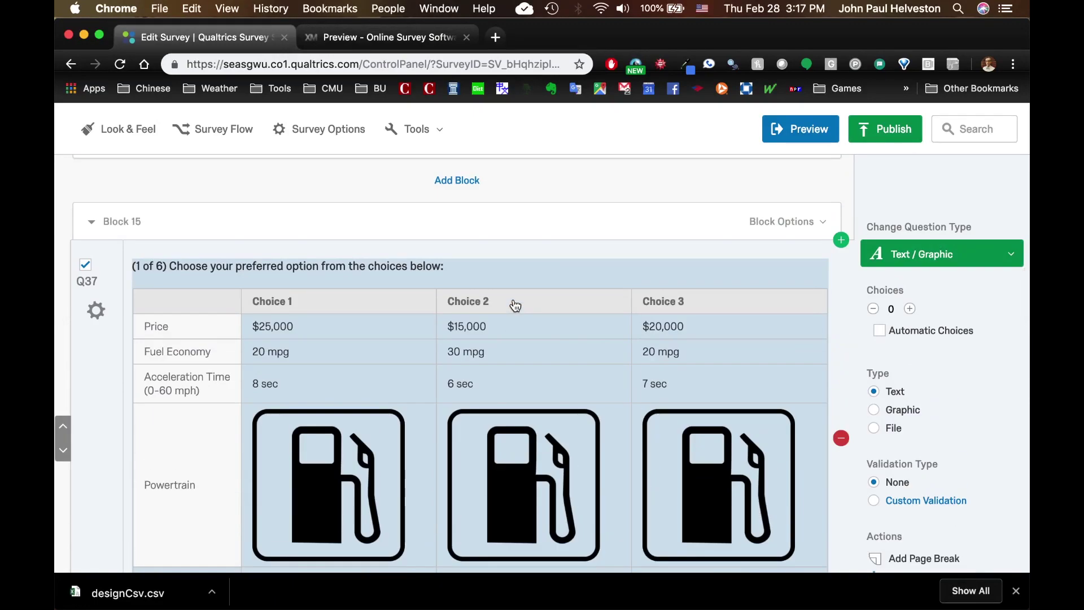
Step: Collapse Block 15 in the survey editor
scroll(515, 305, up, 1)
scroll(327, 336, down, 3)
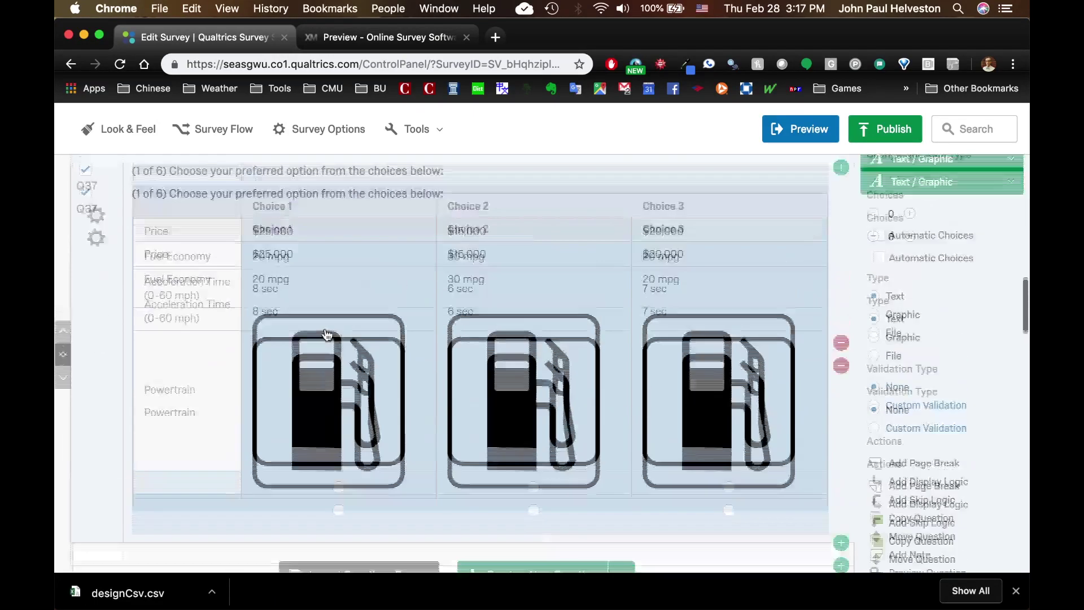
scroll(327, 336, up, 4)
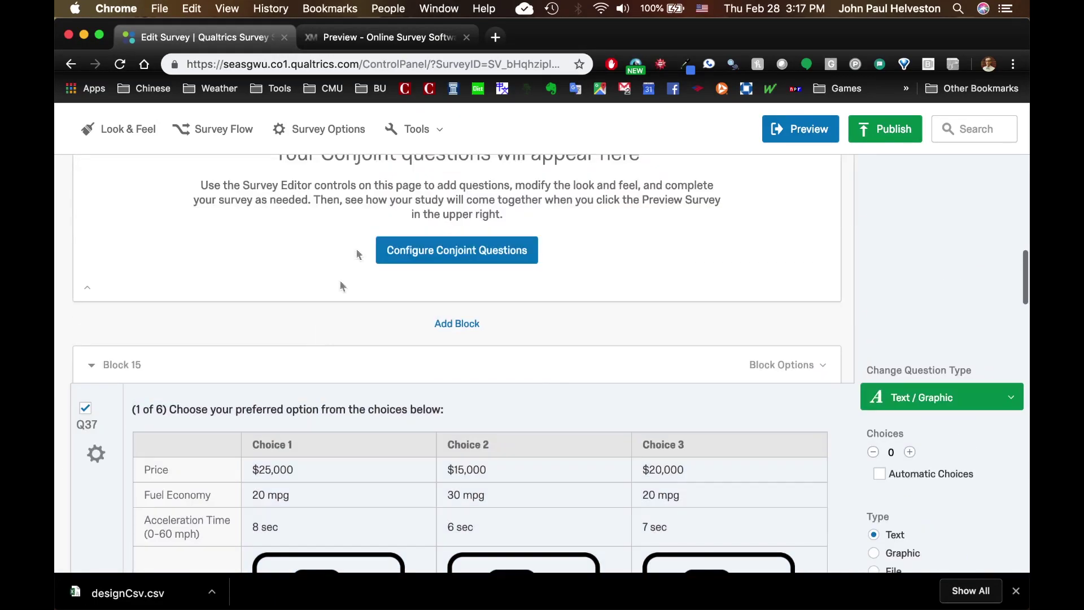
click(91, 368)
scroll(175, 380, up, 4)
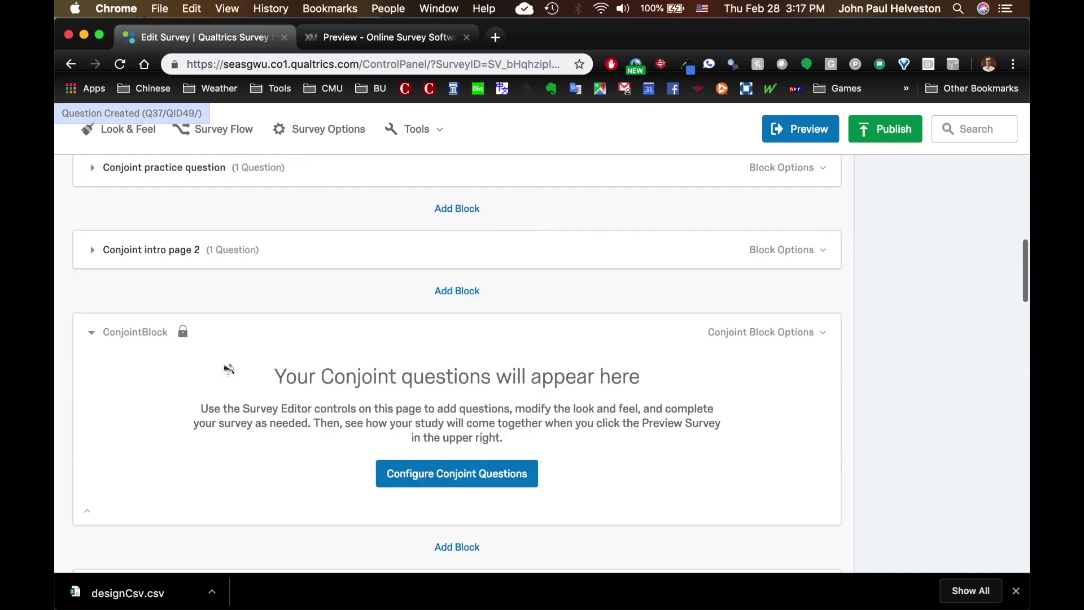
scroll(286, 290, down, 3)
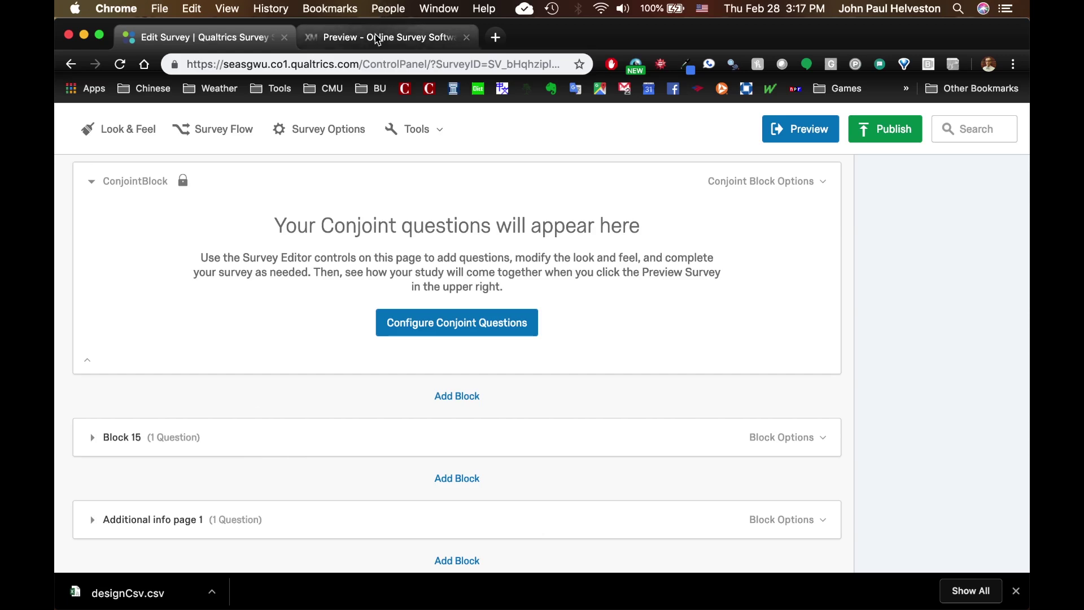
Step: Check the preview, then review the ConjointBlock placeholder text back in the editor
click(376, 37)
click(210, 44)
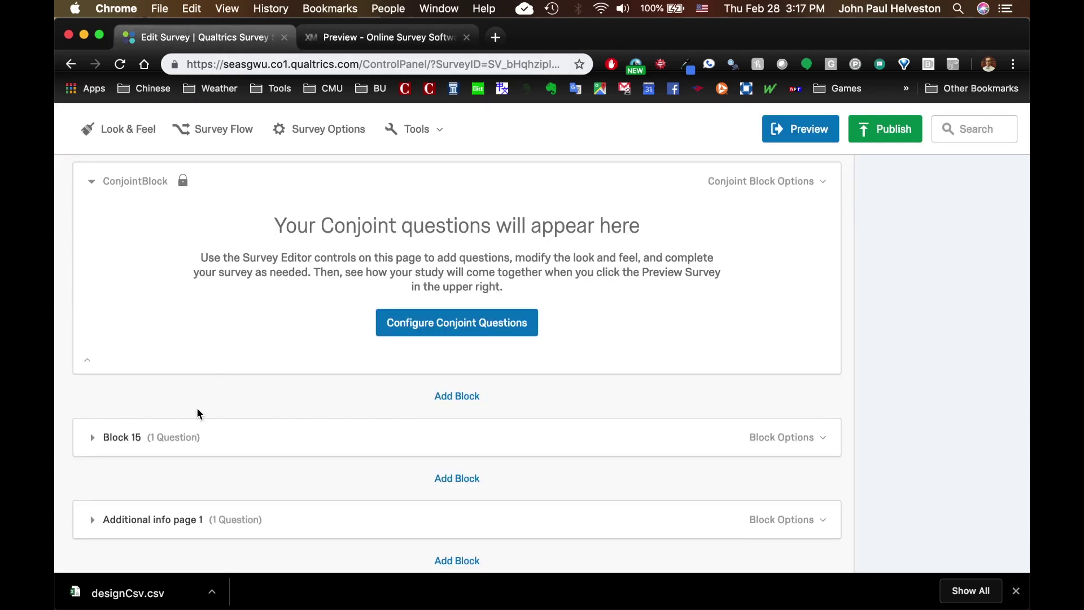
scroll(196, 408, up, 2)
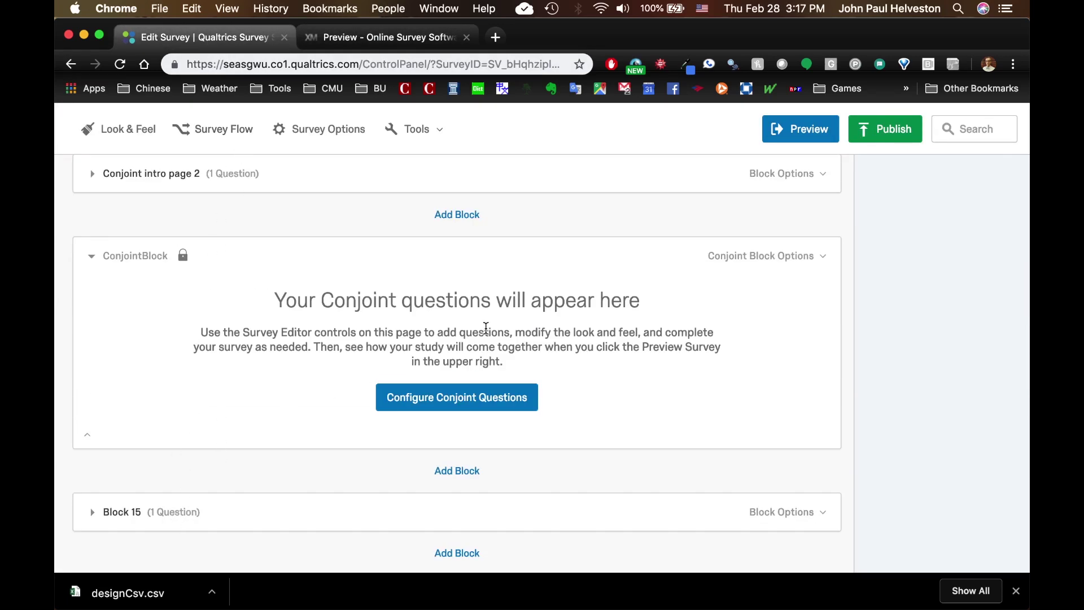
drag(278, 298, 727, 395)
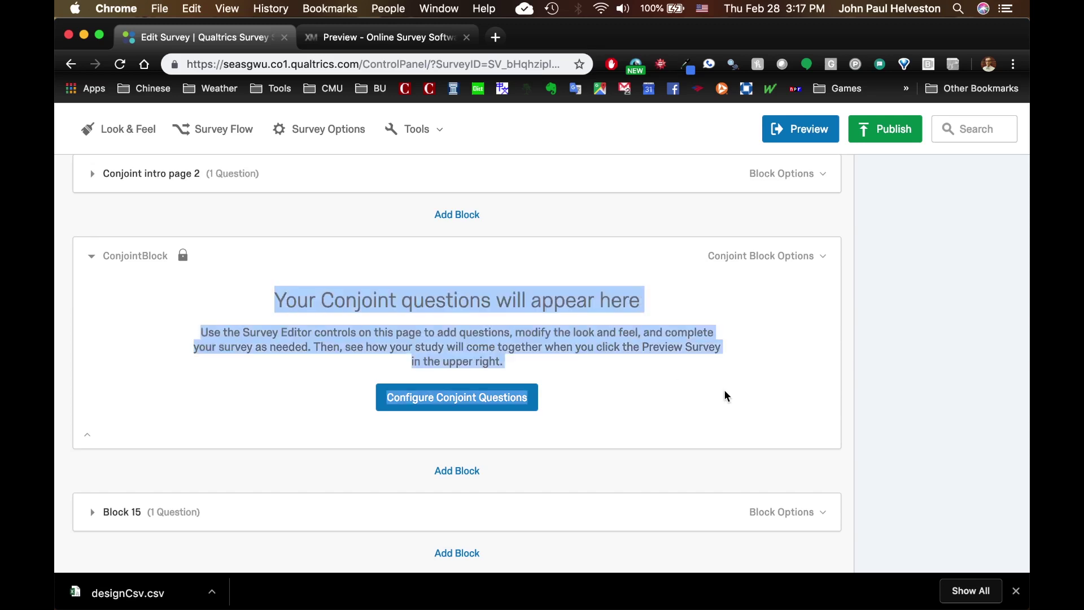
click(723, 390)
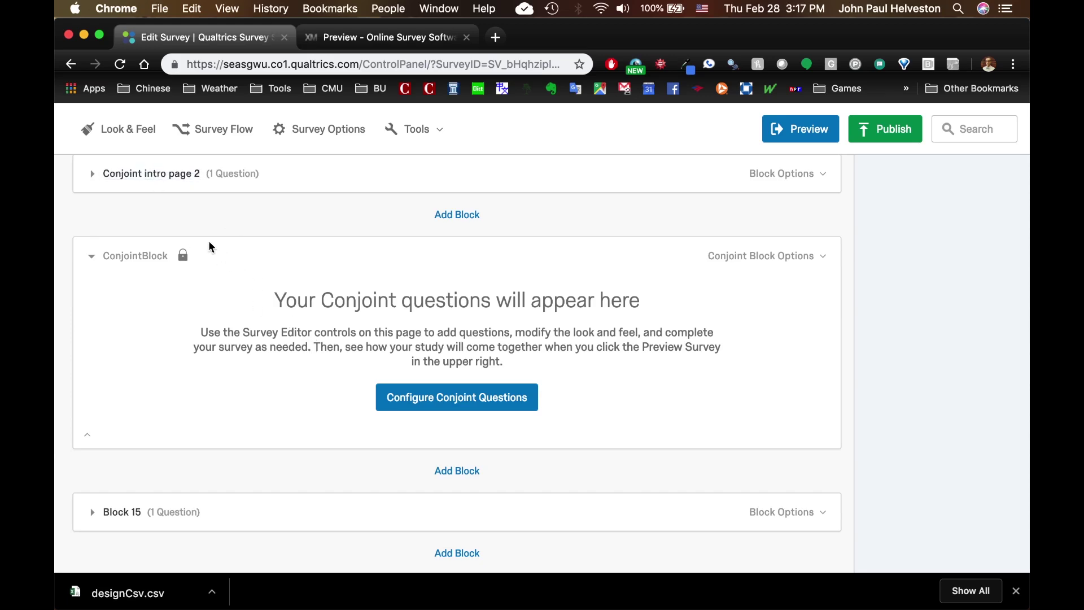
scroll(209, 241, up, 15)
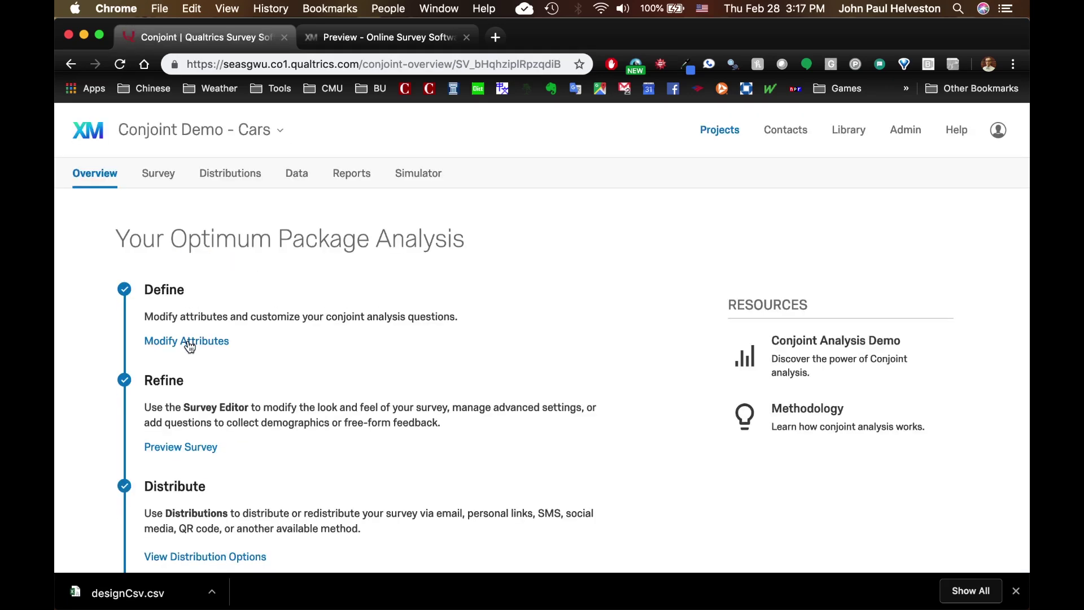
Step: Open the conjoint's Advanced settings (6 questions, 3 options) and export the design as designCsv.csv
click(189, 342)
click(148, 240)
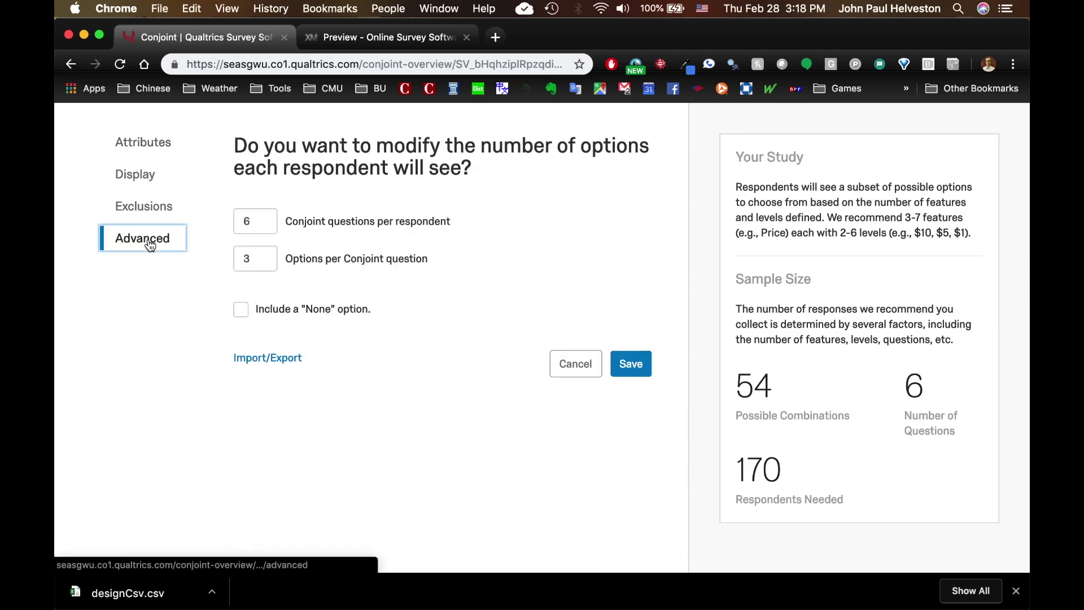
click(267, 358)
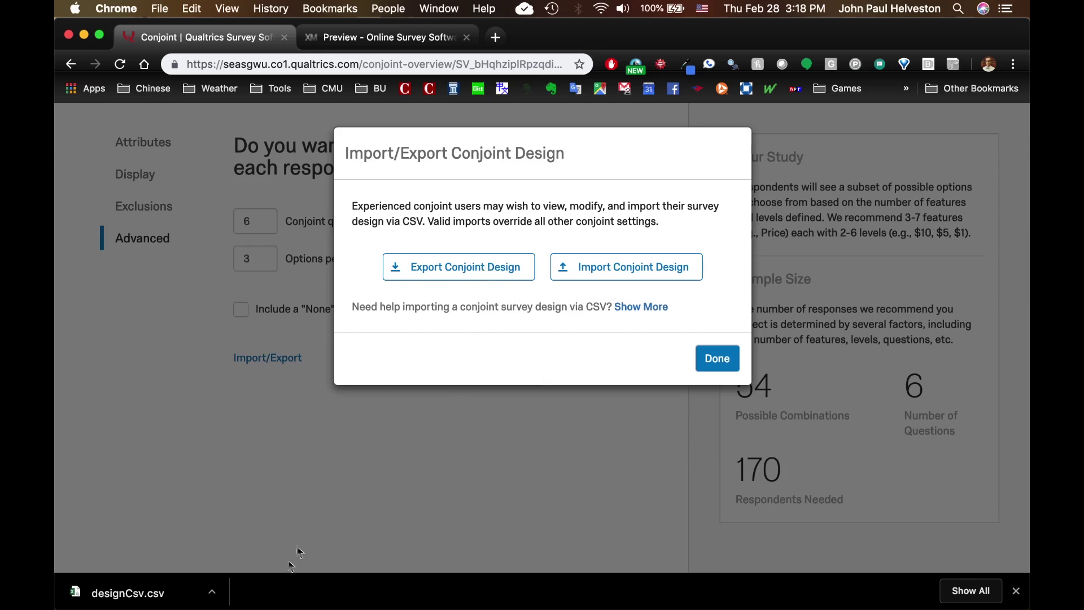
click(435, 420)
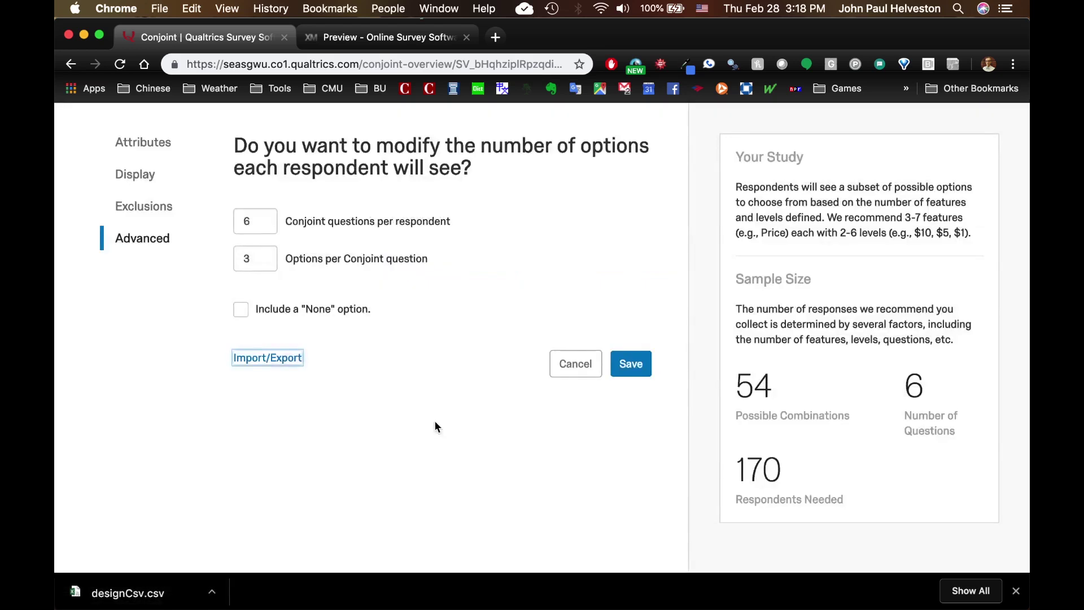
Step: Reveal the downloaded designCsv.csv in Finder's Downloads folder and preview its contents
click(213, 593)
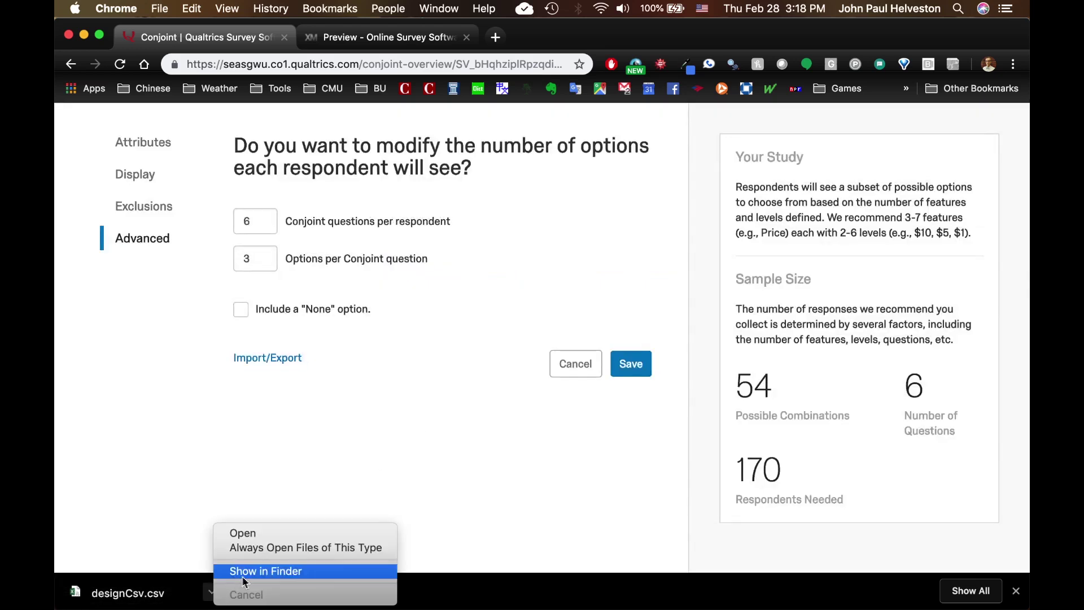
click(265, 571)
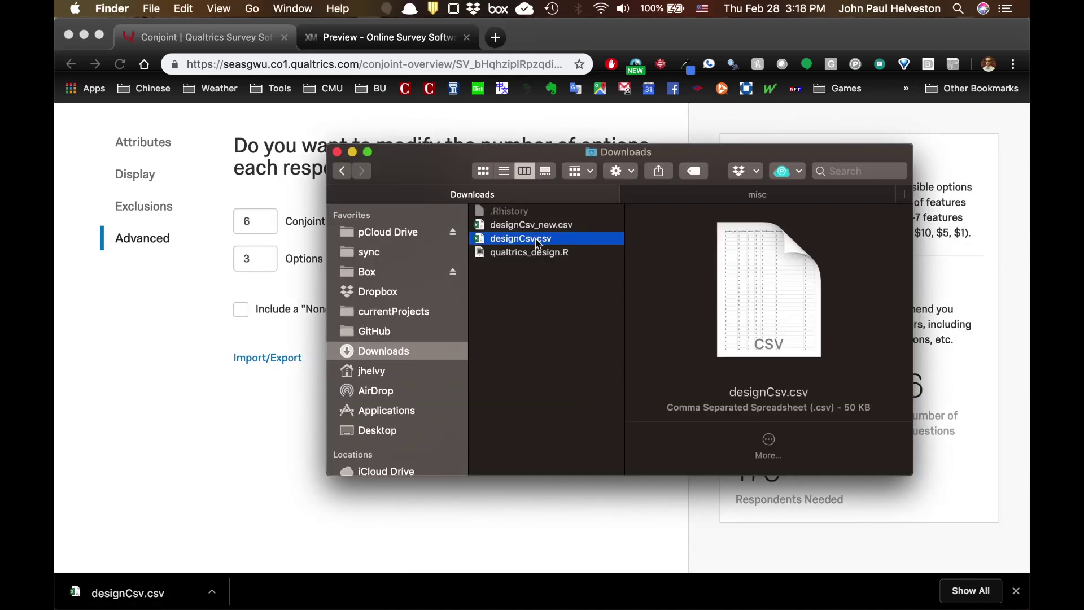
key(space)
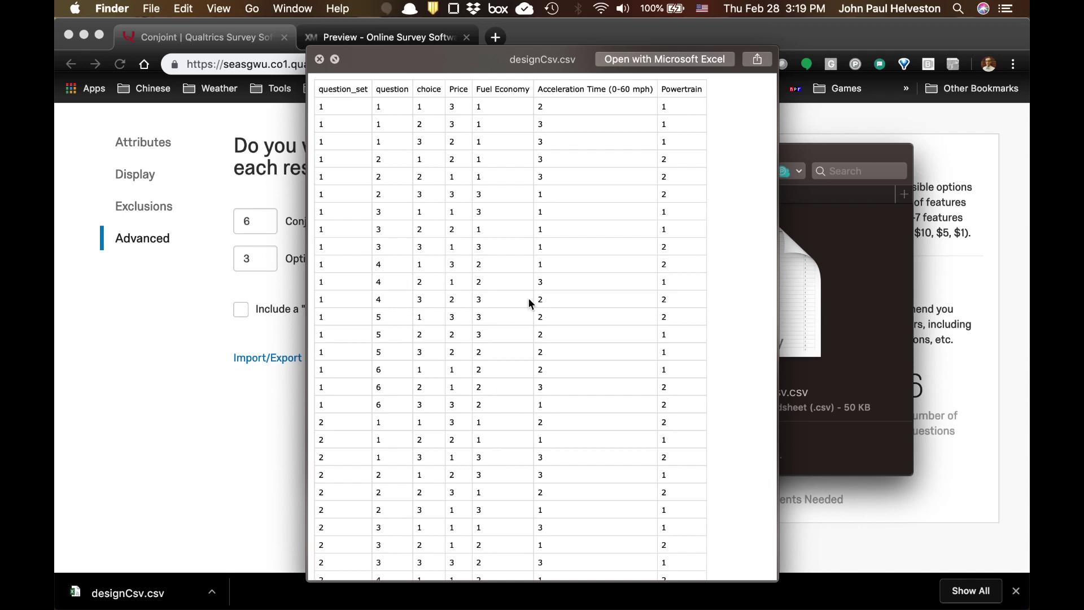
key(space)
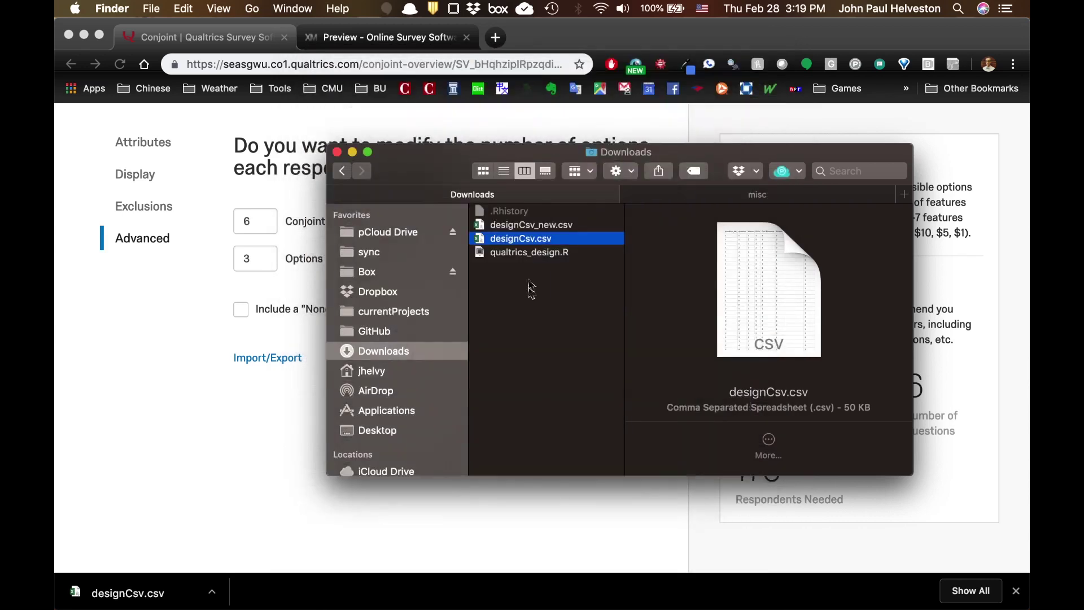
Step: Bring up the Open With app list for qualtrics_design.R
click(527, 253)
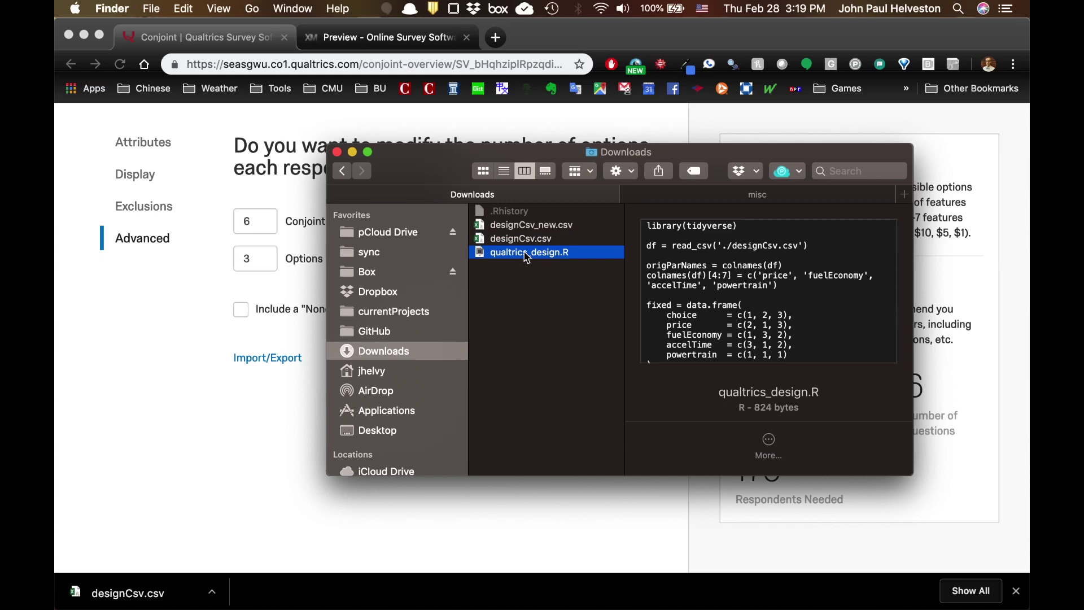
right_click(527, 258)
mouse_move(564, 215)
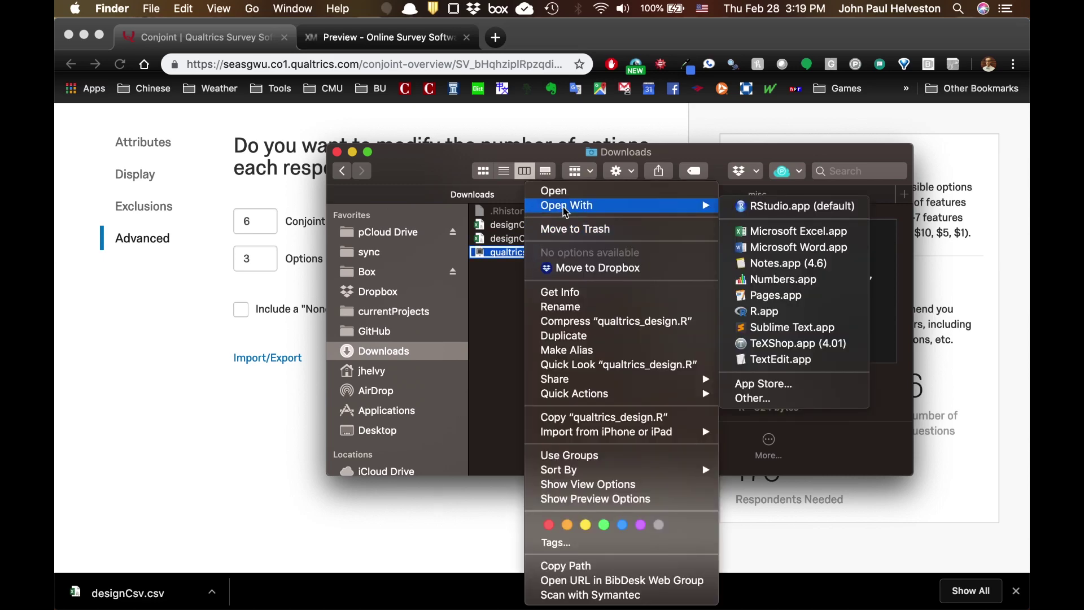
Step: Open qualtrics_design.R in RStudio, load tidyverse, read designCsv.csv into df and print it
click(789, 211)
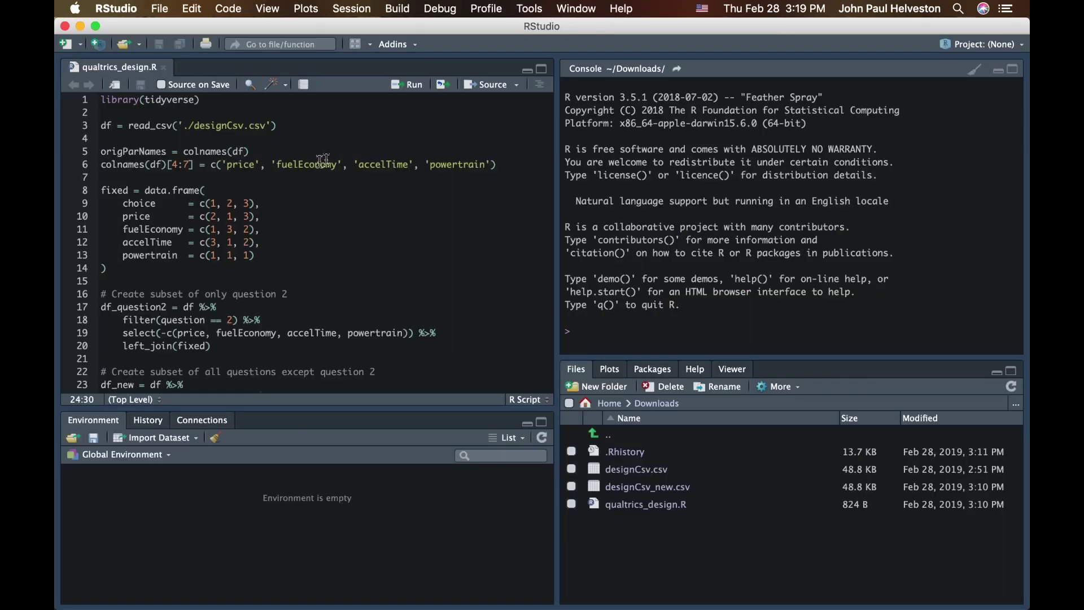
click(206, 99)
key(super+Return)
mouse_move(56, 63)
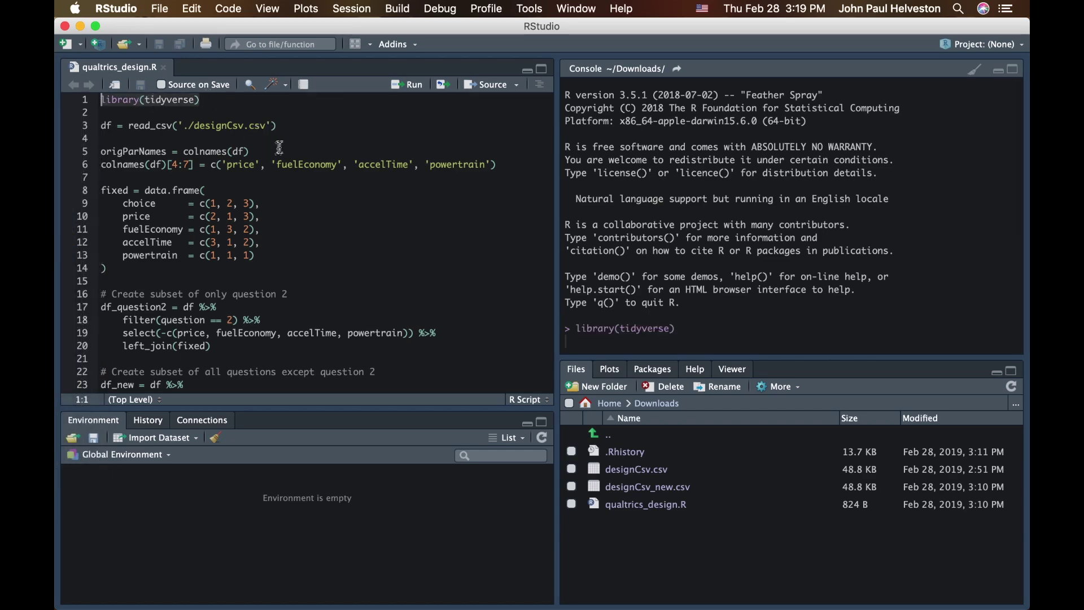
click(68, 122)
key(super+Return)
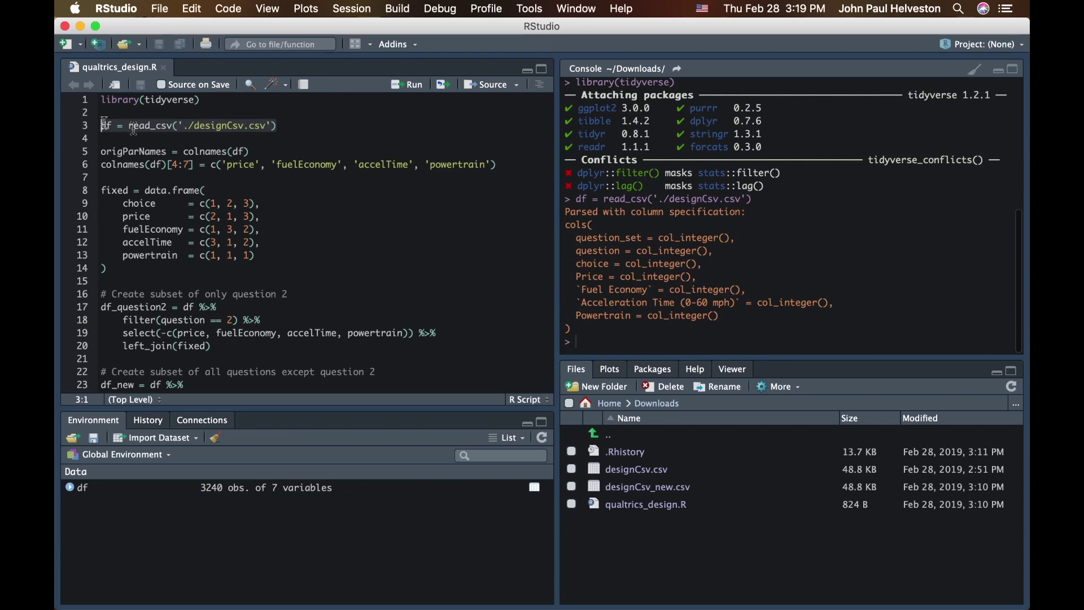
double_click(243, 124)
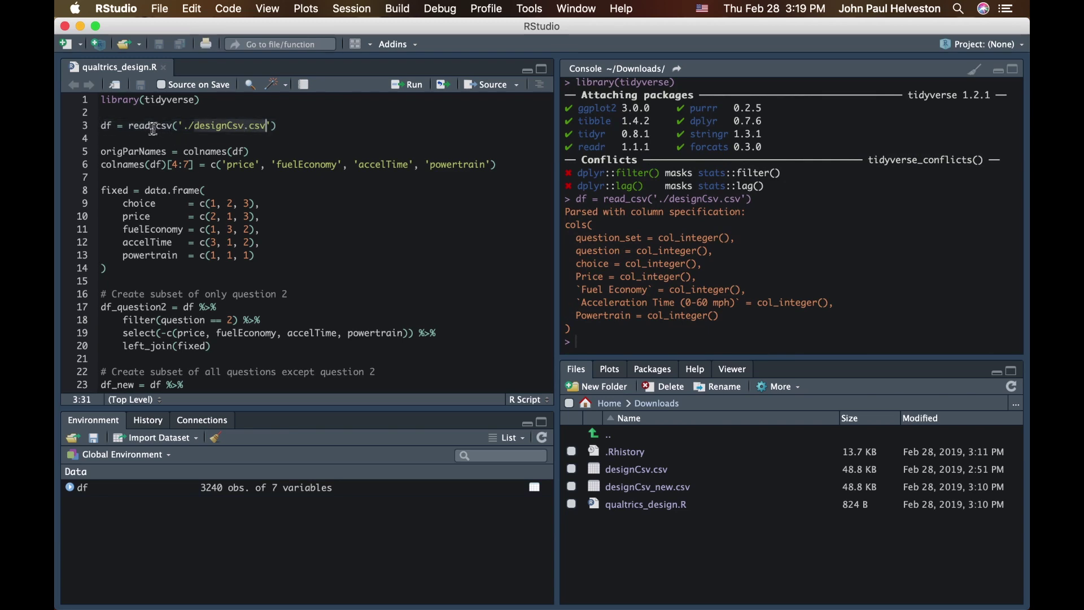
double_click(105, 125)
key(super+Return)
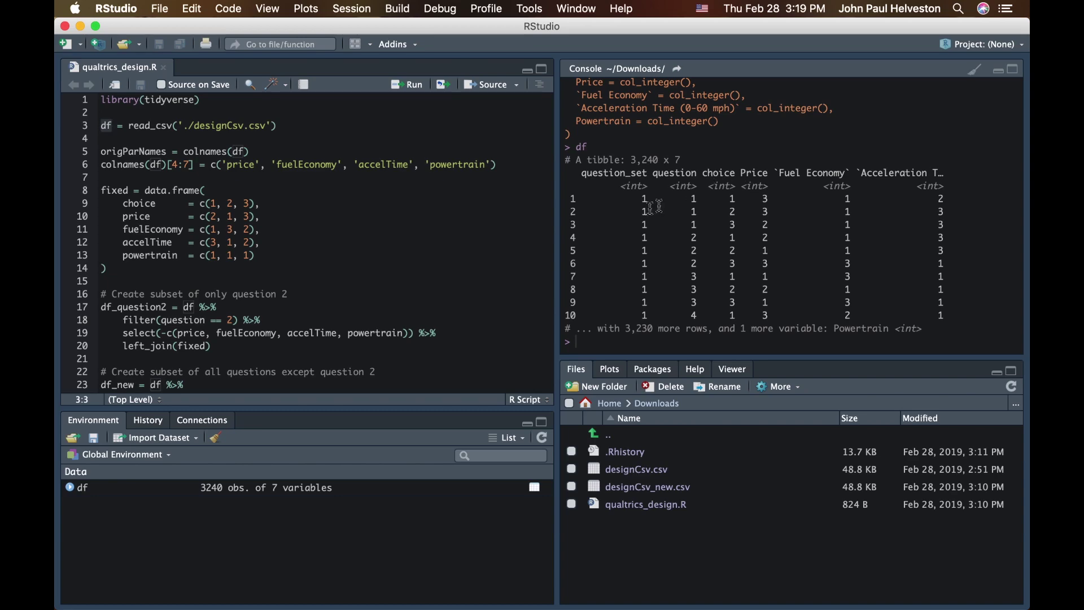
Step: Compare df's Fuel Economy column with Qualtrics' Fuel Economy and Acceleration Time (0-60 mph) attribute names
scroll(791, 195, up, 3)
scroll(791, 195, down, 3)
drag(780, 169, 846, 174)
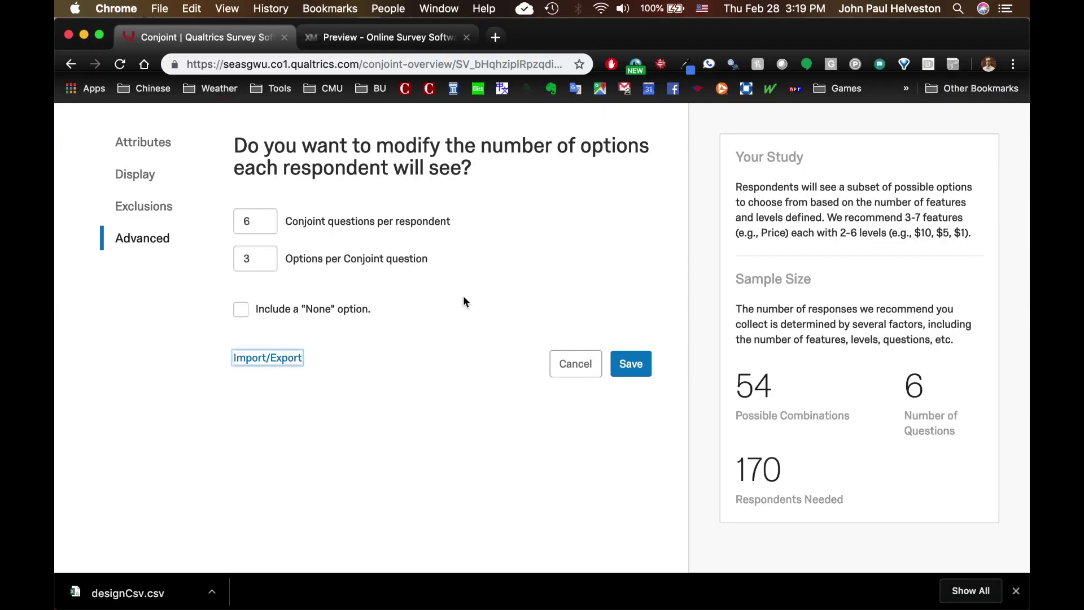
click(151, 152)
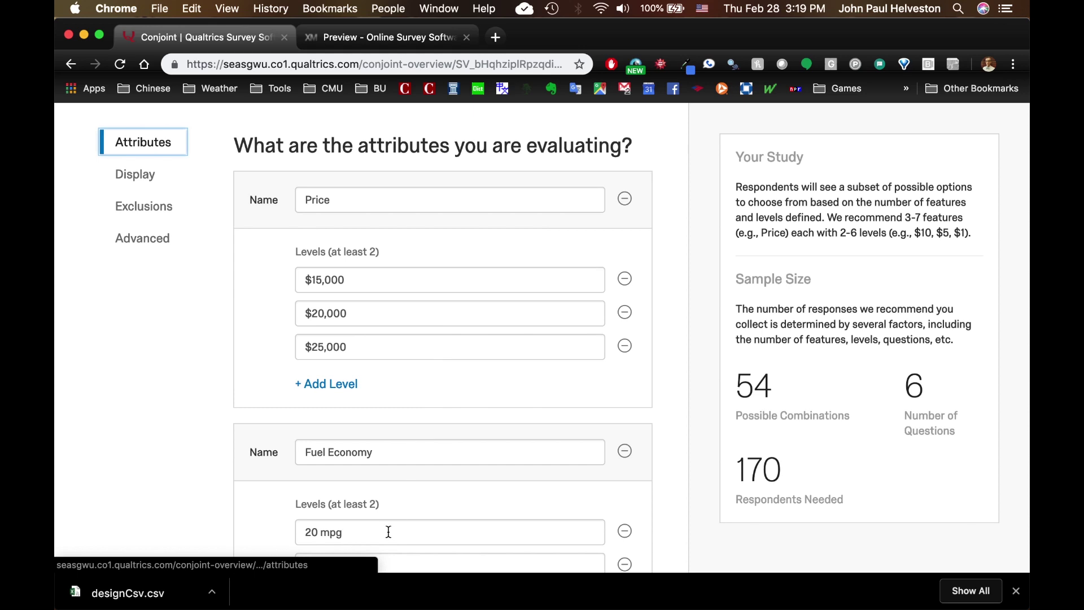
triple_click(375, 451)
scroll(446, 429, down, 10)
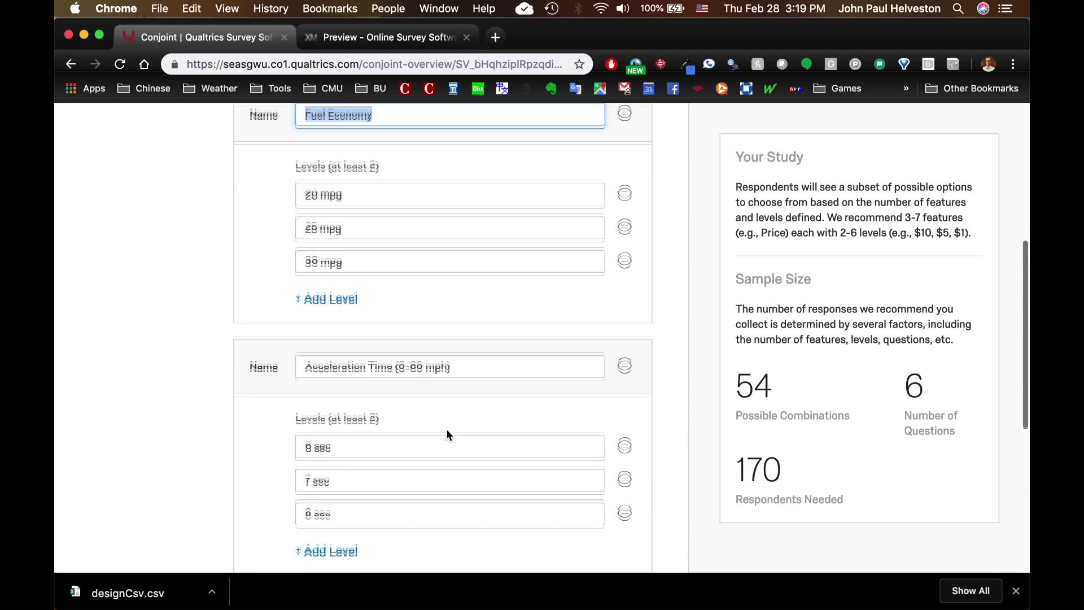
triple_click(463, 368)
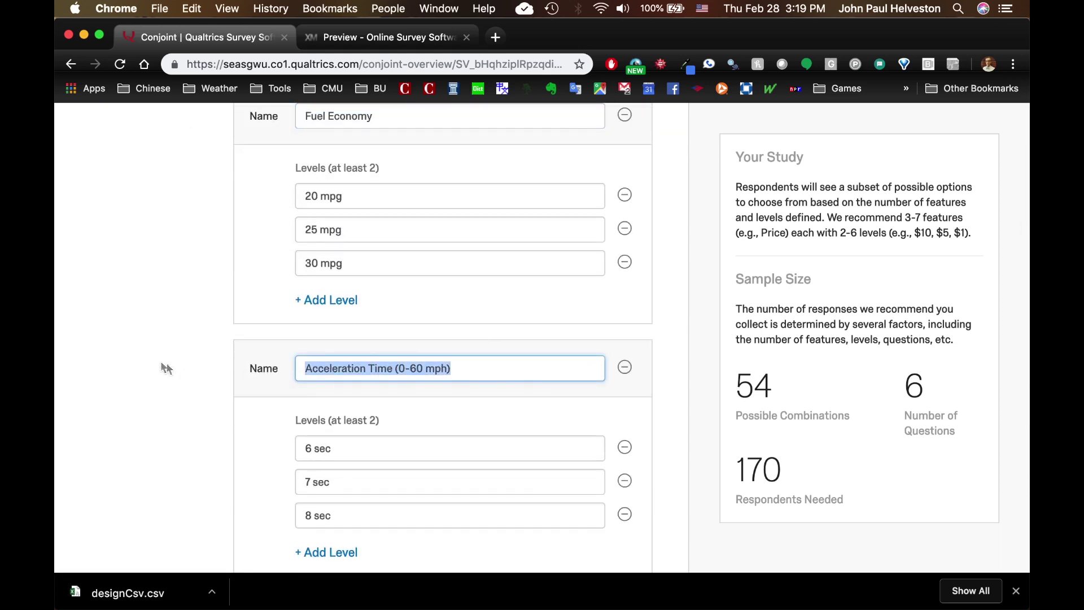
click(166, 368)
Step: Save df's original column names into origParNames
key(super+Tab)
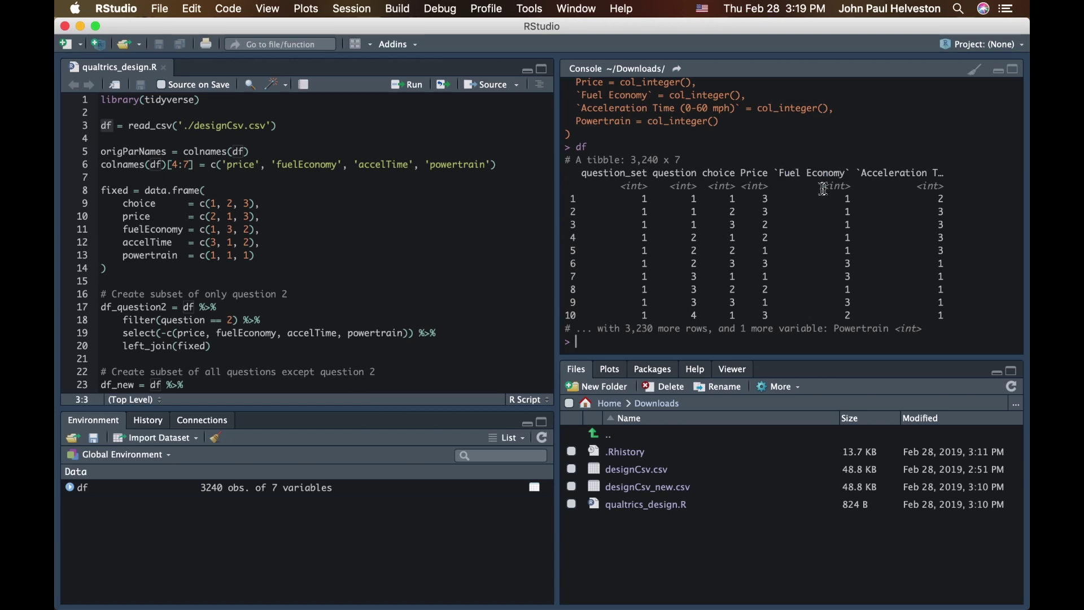
click(278, 151)
double_click(111, 153)
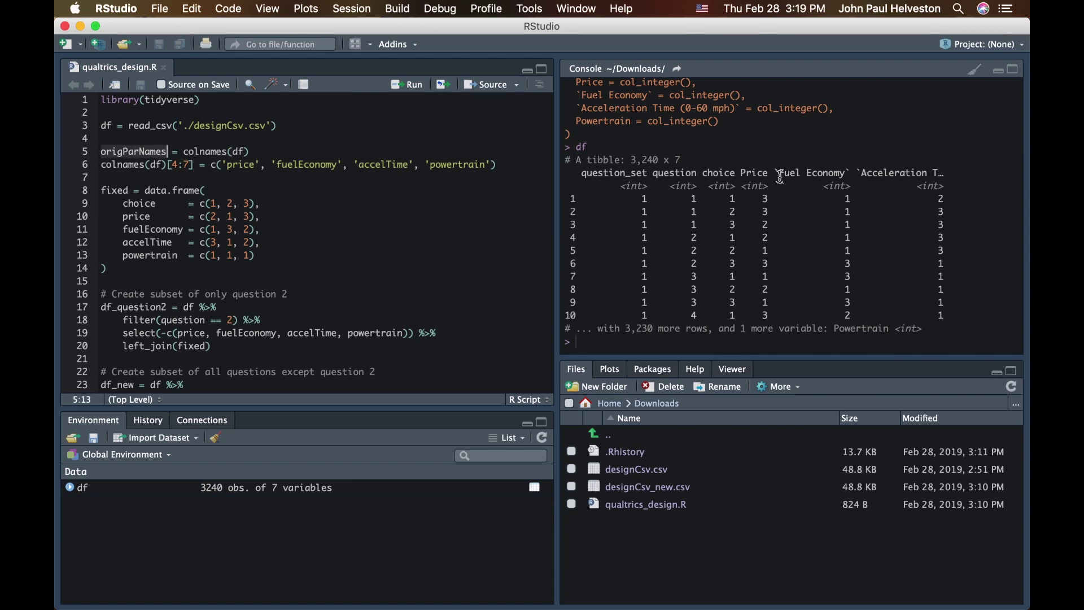
drag(777, 174, 958, 172)
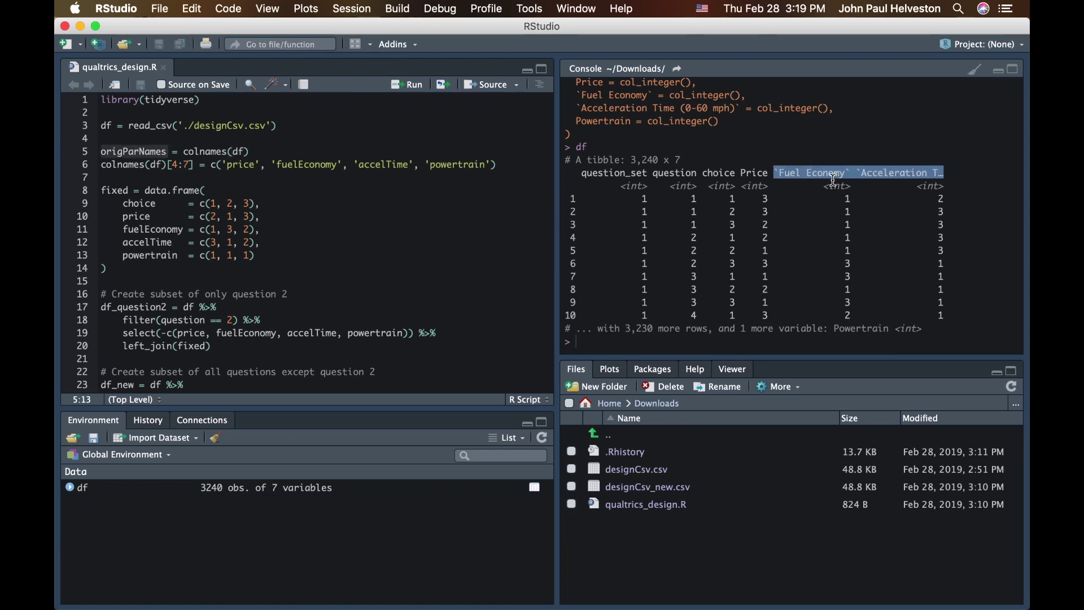
click(775, 175)
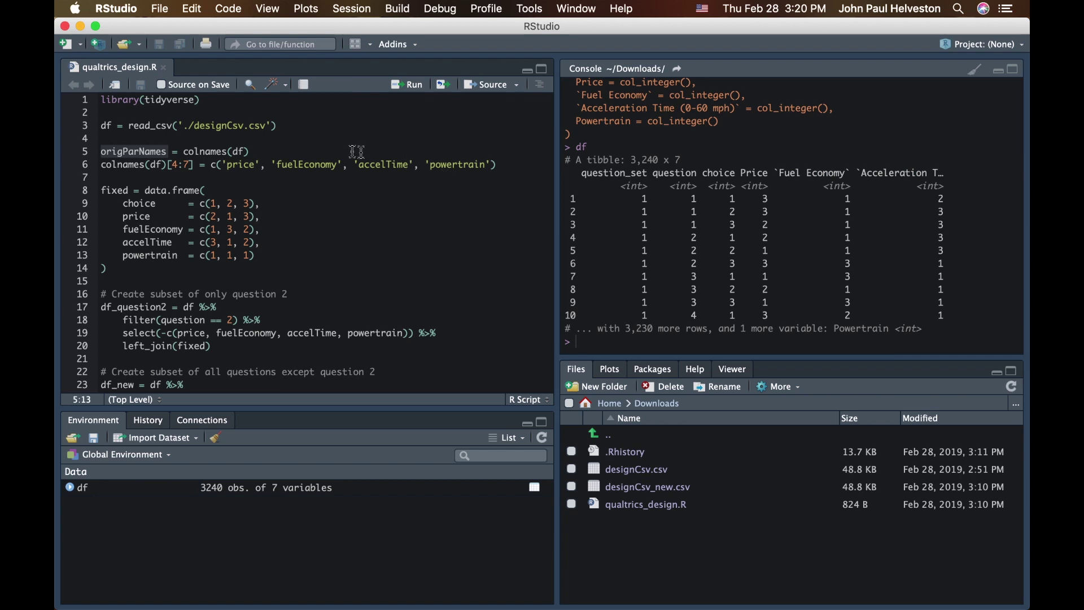
click(295, 149)
key(super+shift+Left)
key(super+Return)
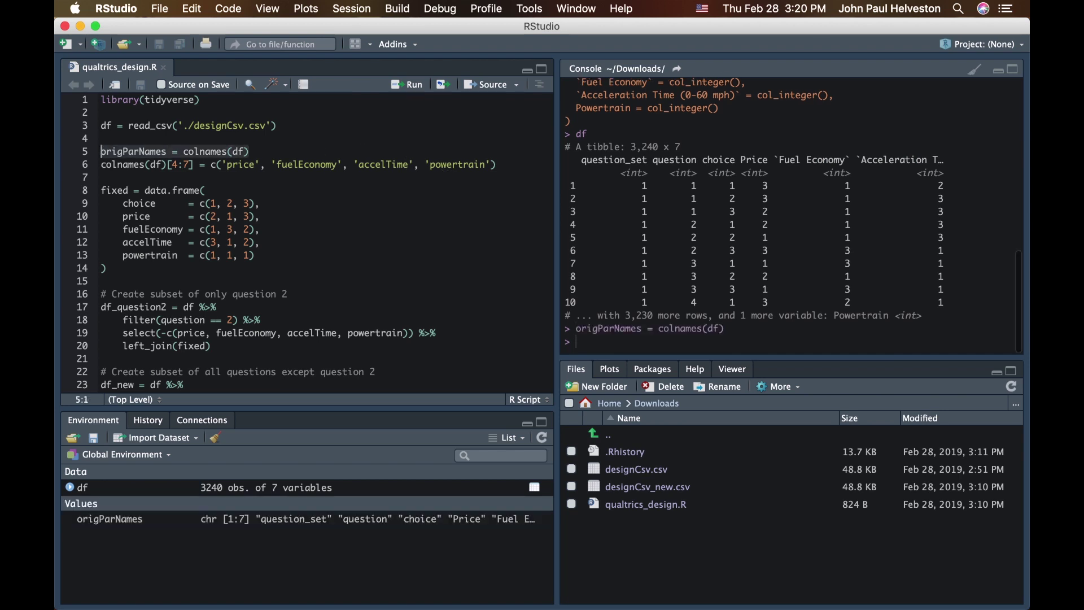
Step: Rename df's columns 4–7 to price, fuelEconomy, accelTime and powertrain, then print df
key(Down)
key(super+Right)
key(super+shift+Left)
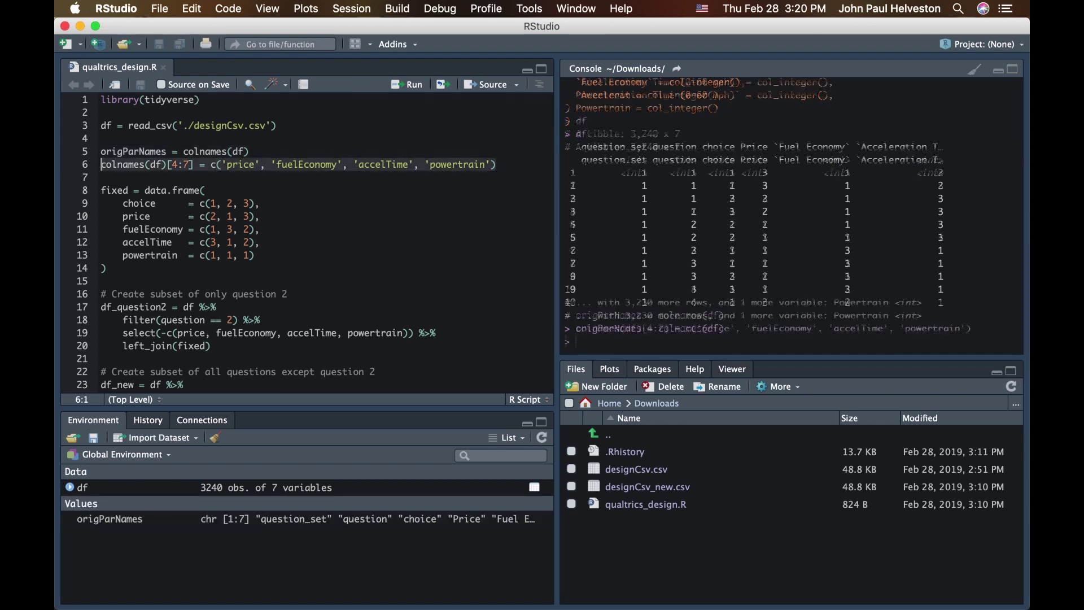
key(super+Return)
key(Return)
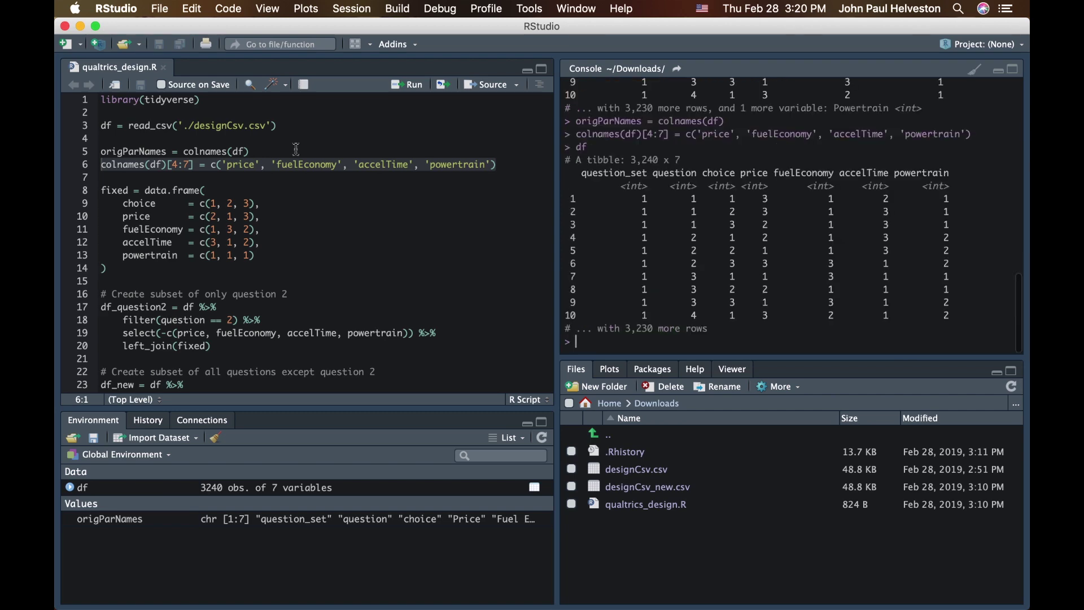
drag(741, 172, 1021, 177)
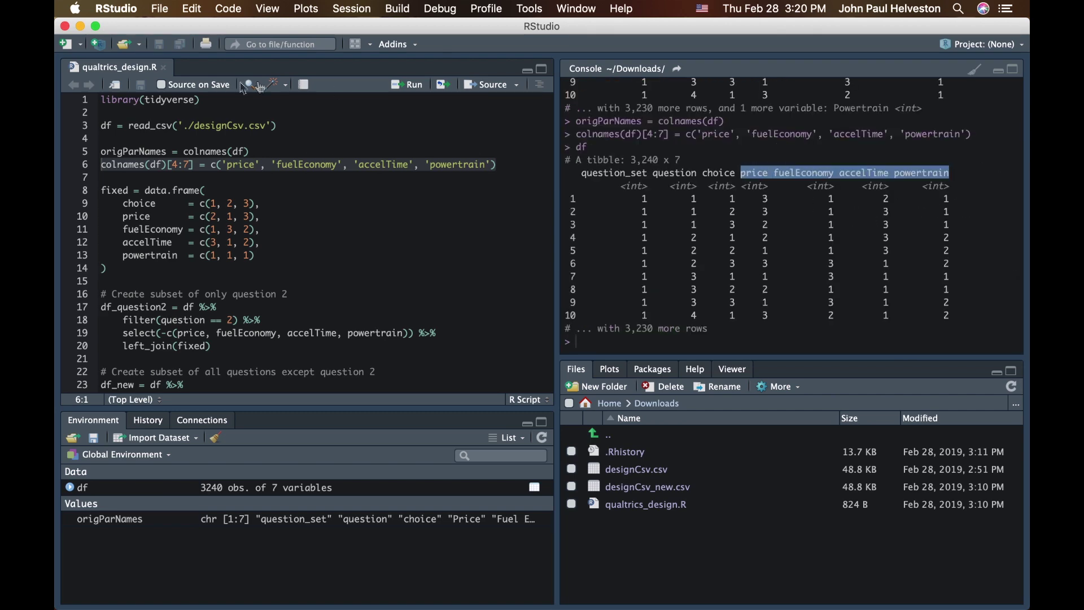
Step: Select the whole fixed data frame definition in the script
click(220, 190)
scroll(221, 187, down, 3)
scroll(220, 182, up, 3)
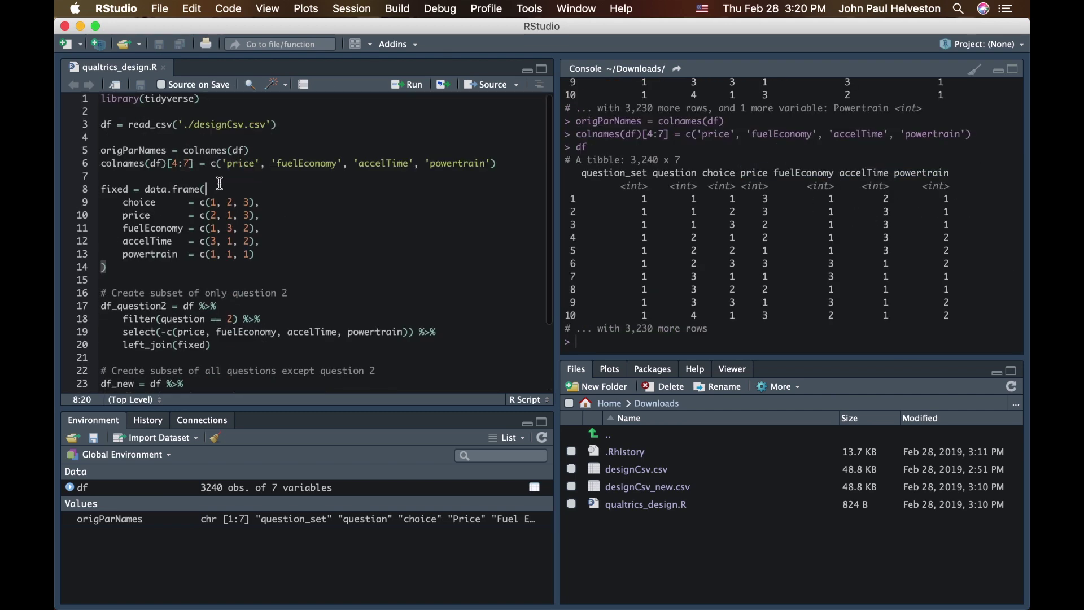
click(108, 190)
click(124, 202)
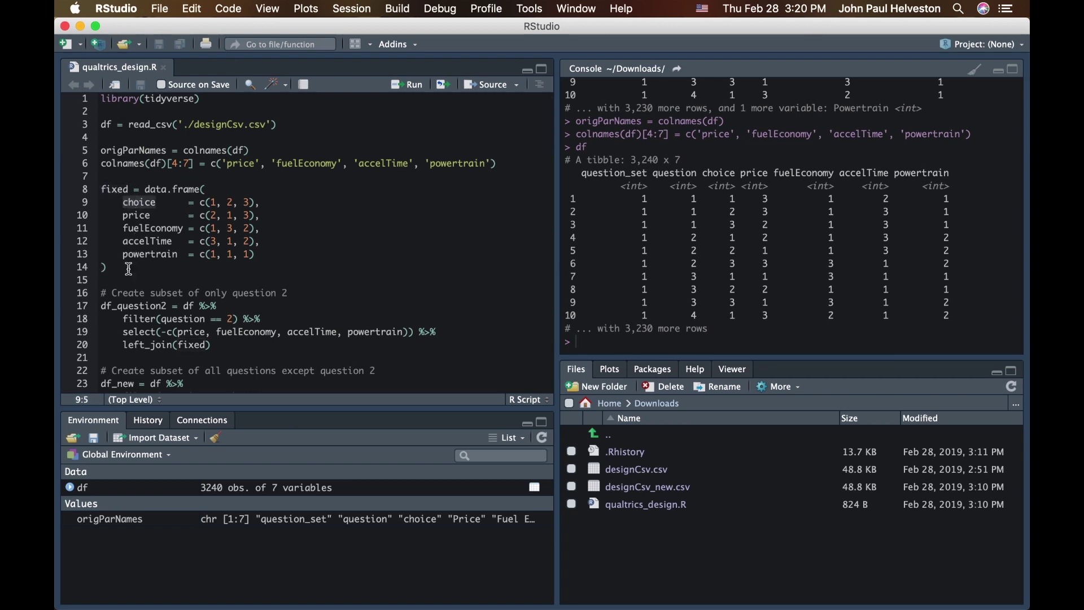
drag(127, 267, 88, 192)
Step: Create the fixed data frame and print its three choice rows
key(super+Return)
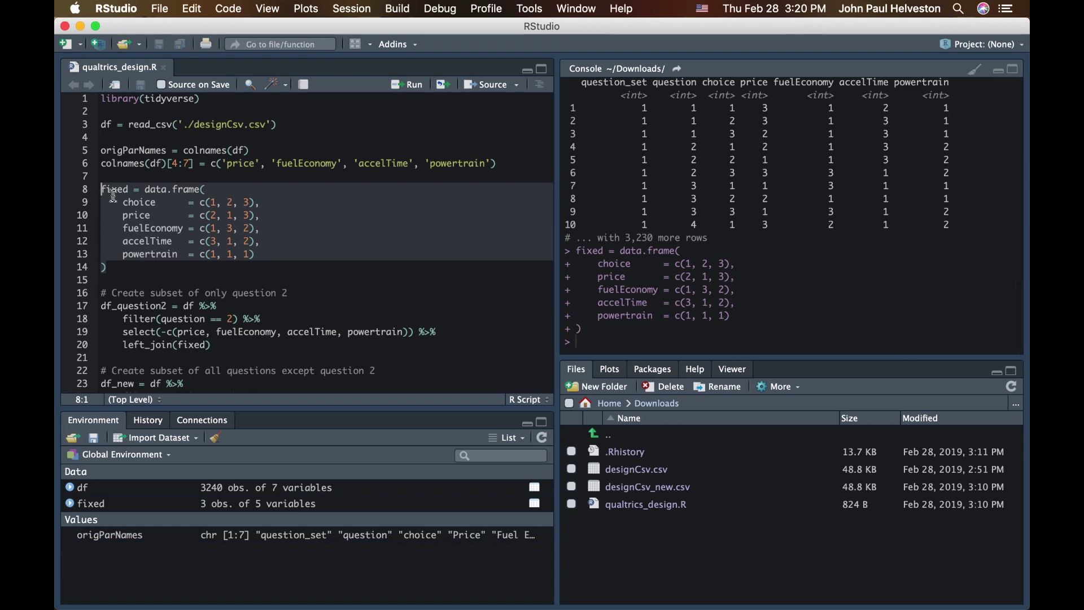
double_click(113, 190)
key(super+Return)
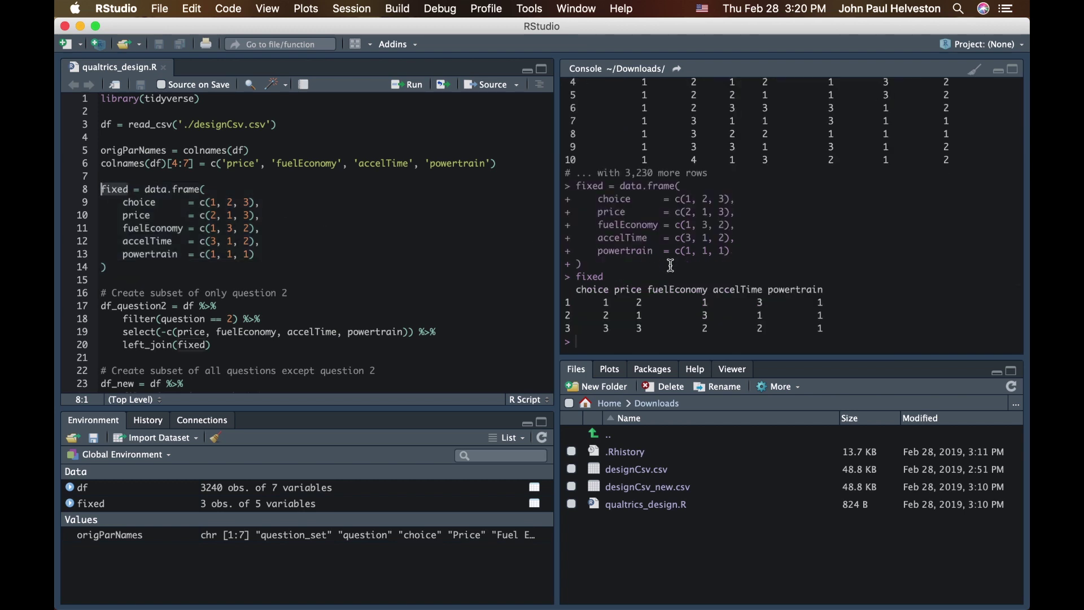
drag(601, 300, 573, 341)
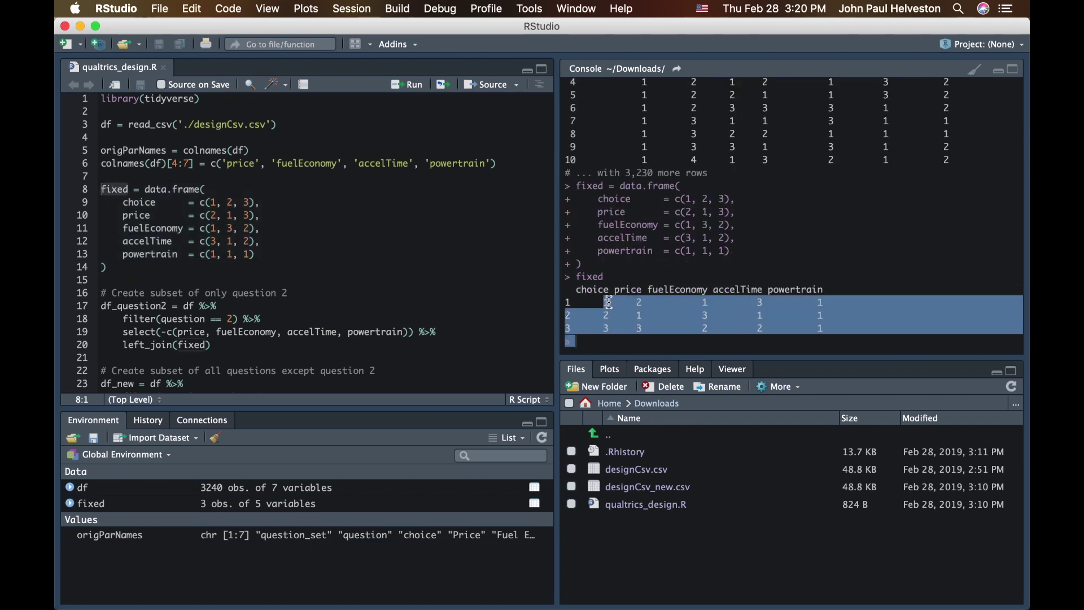
click(635, 295)
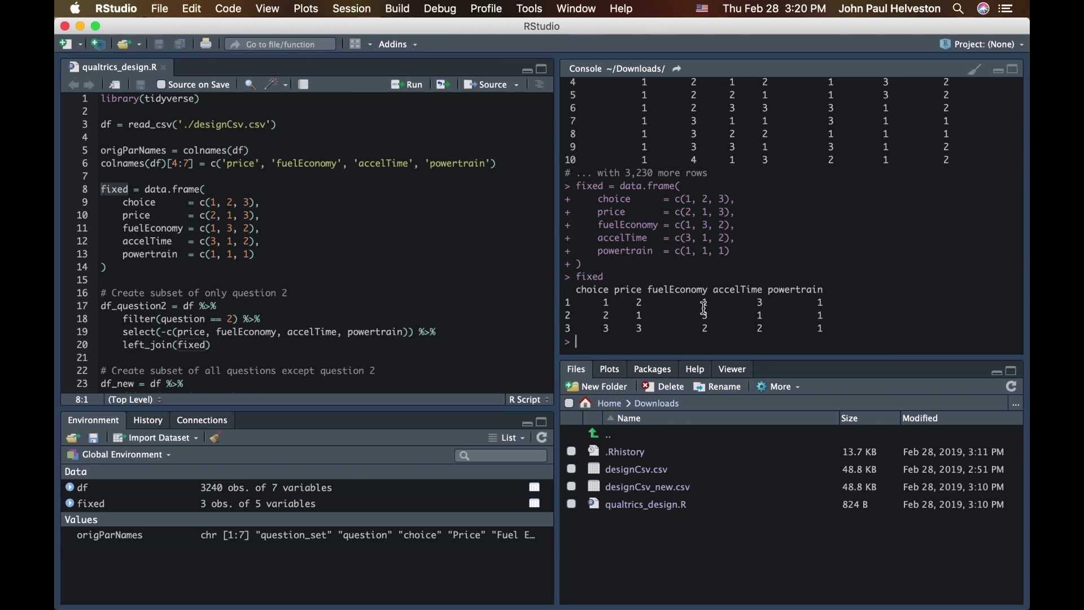
Step: Check the second fixed choice's levels against the Qualtrics conjoint attributes page
key(super+Tab)
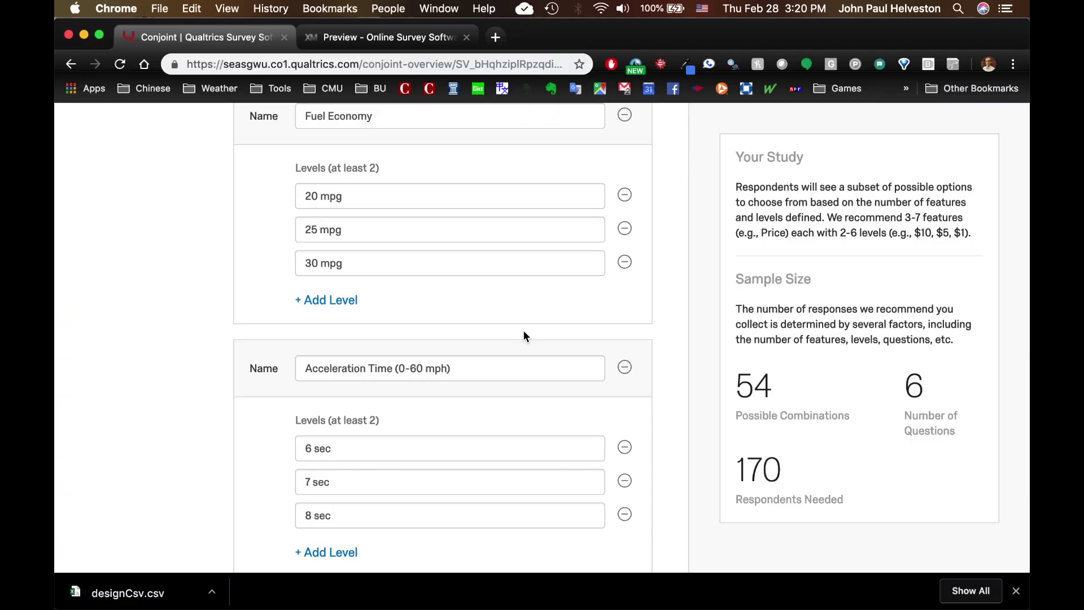
scroll(427, 370, down, 5)
scroll(428, 370, up, 15)
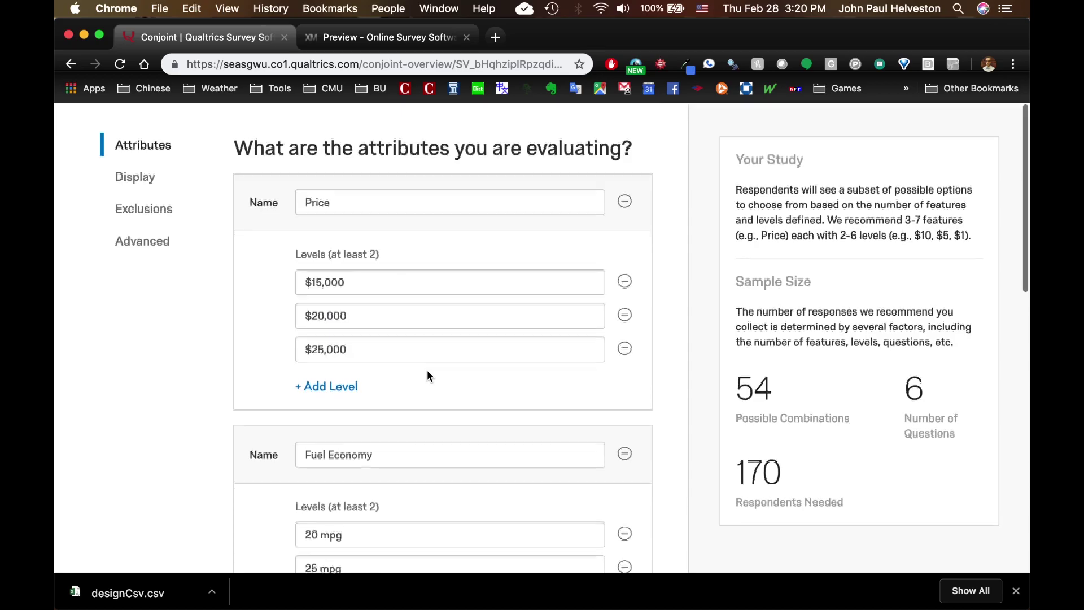
key(super+Tab)
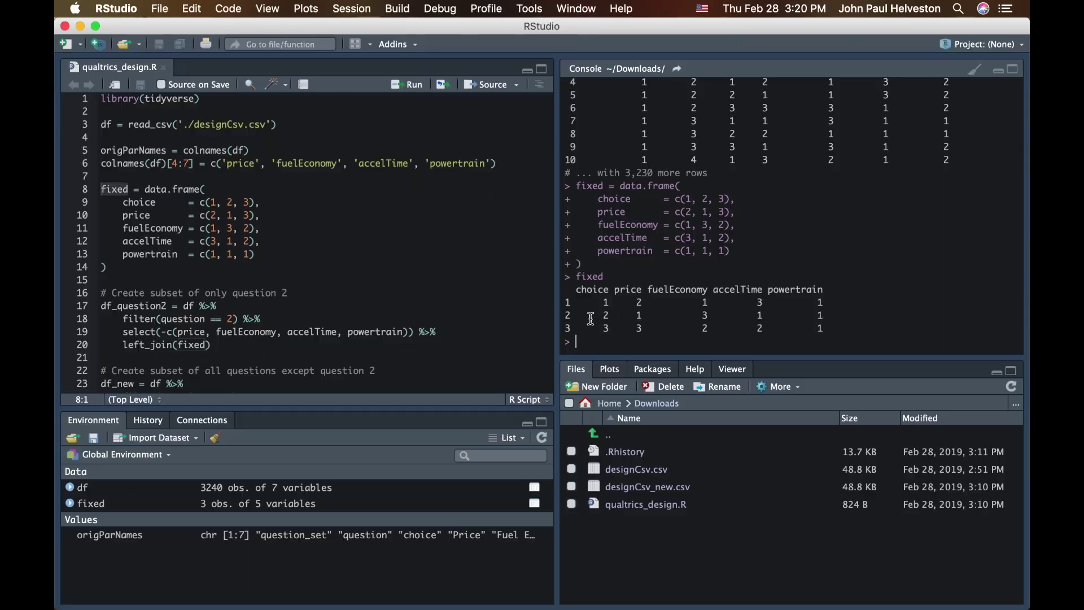
drag(592, 316, 846, 317)
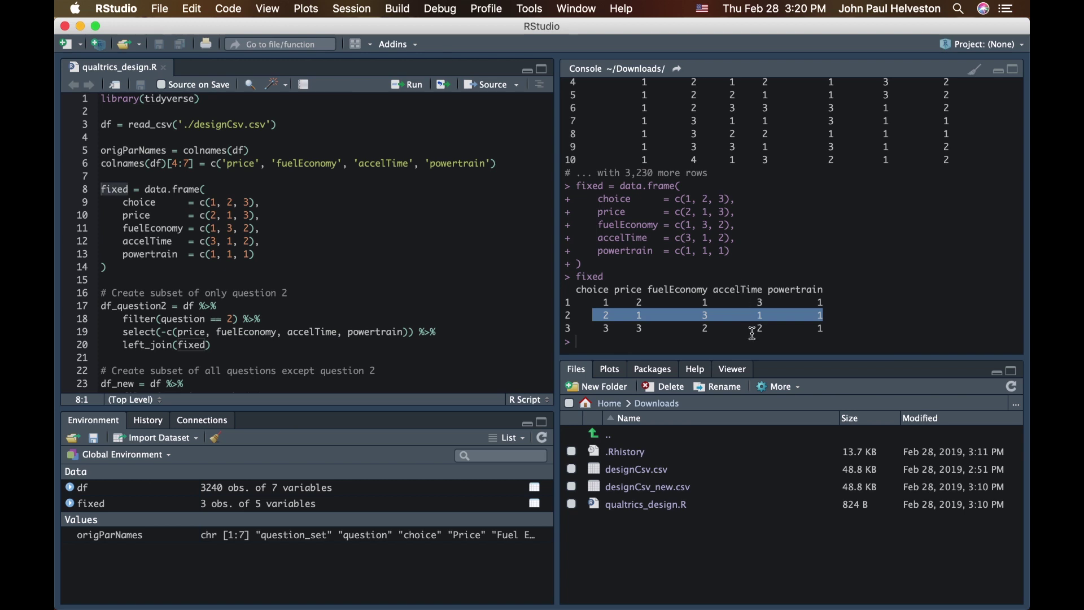
click(823, 315)
Step: Compare the three fixed choice rows with df's question 2 rows in the console
key(Return)
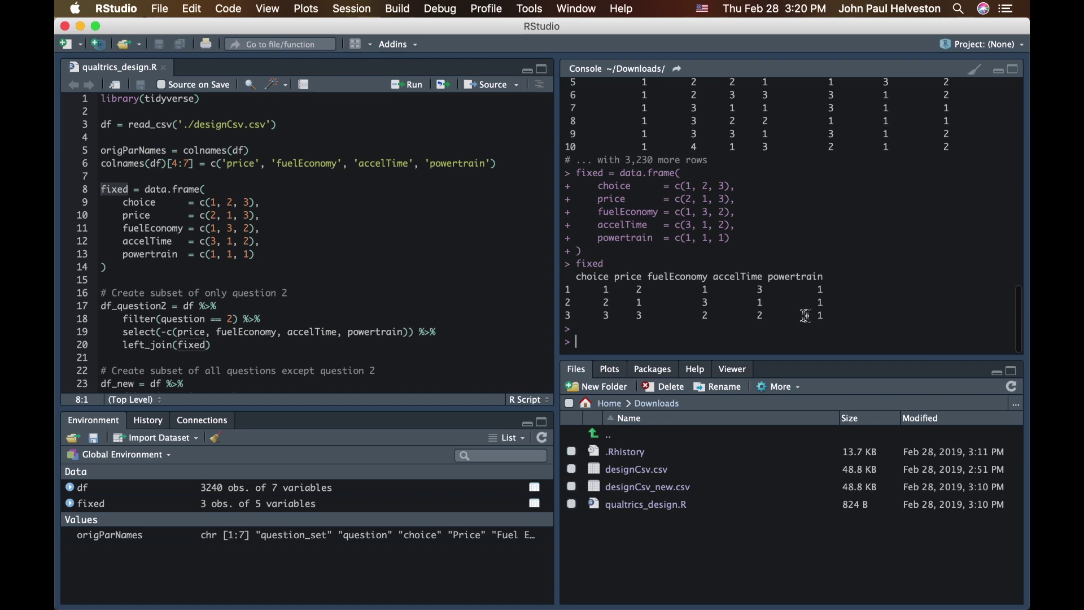
drag(582, 289, 833, 314)
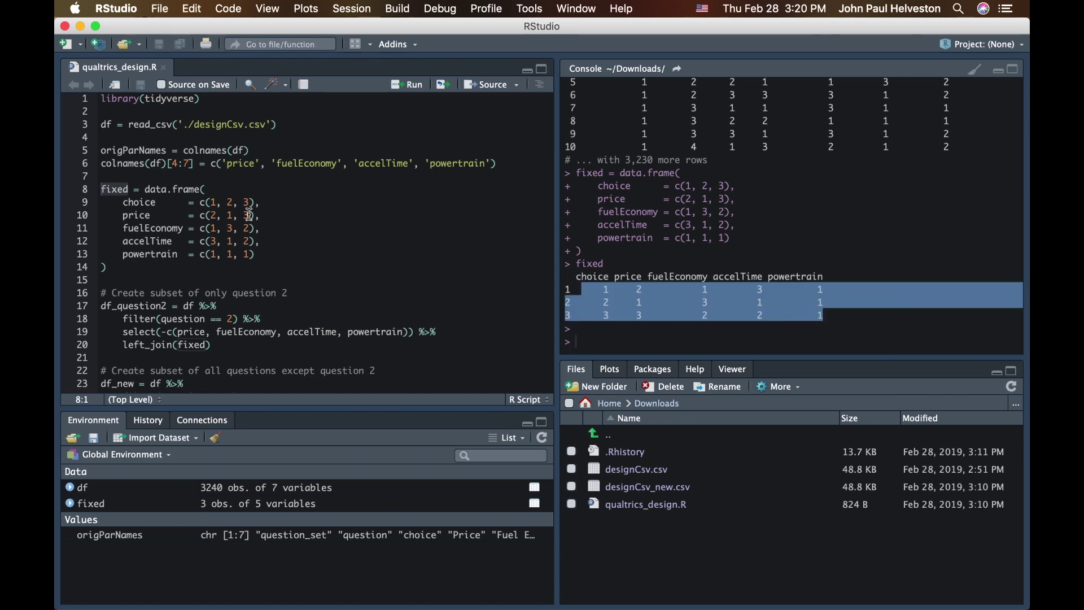
click(686, 236)
scroll(680, 233, up, 5)
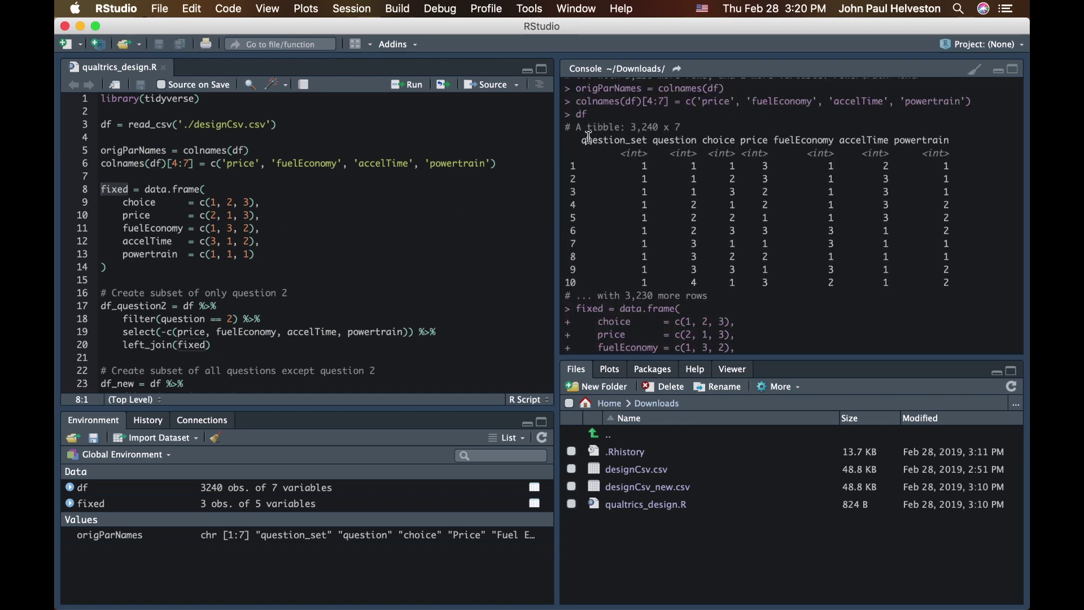
drag(623, 207, 902, 230)
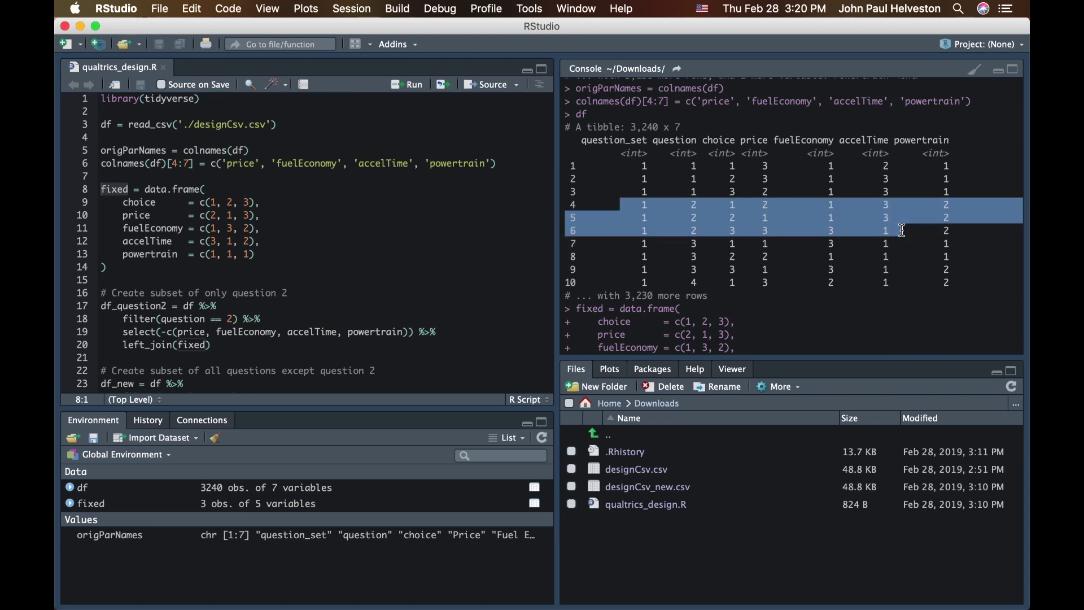
click(796, 235)
key(Return)
key(Return)
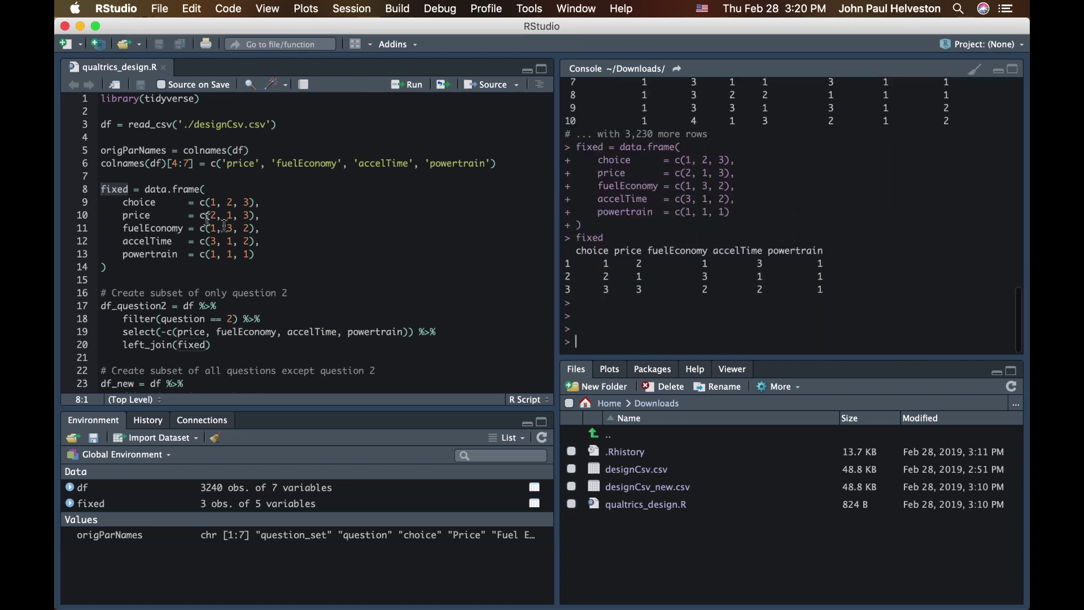
Step: Review the question 2 subset code alongside df's question 2 rows
click(193, 307)
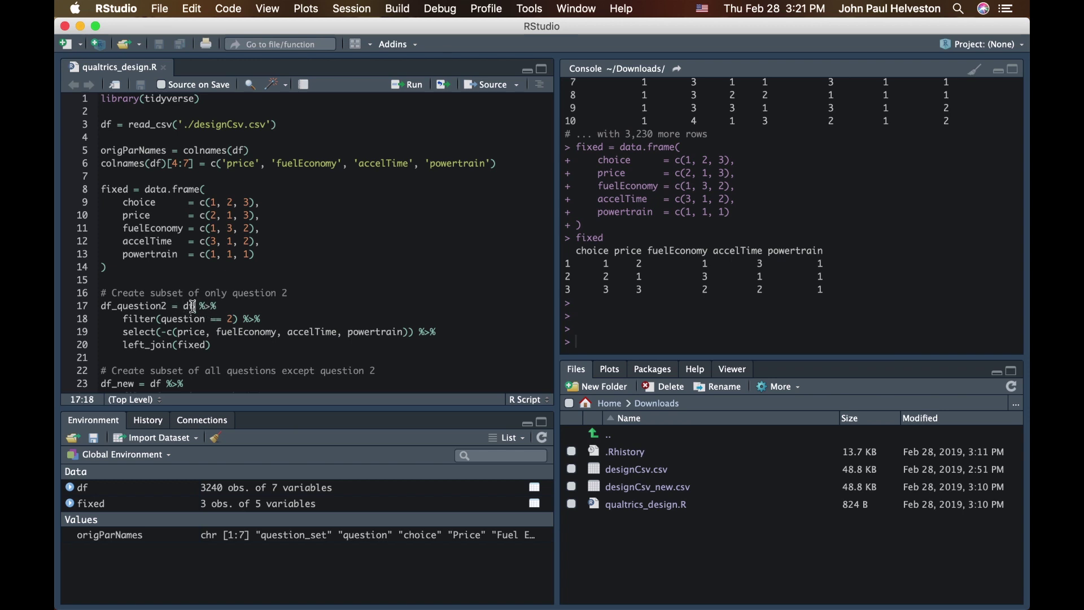
drag(181, 292, 304, 295)
click(293, 304)
scroll(756, 193, up, 3)
scroll(757, 194, up, 1)
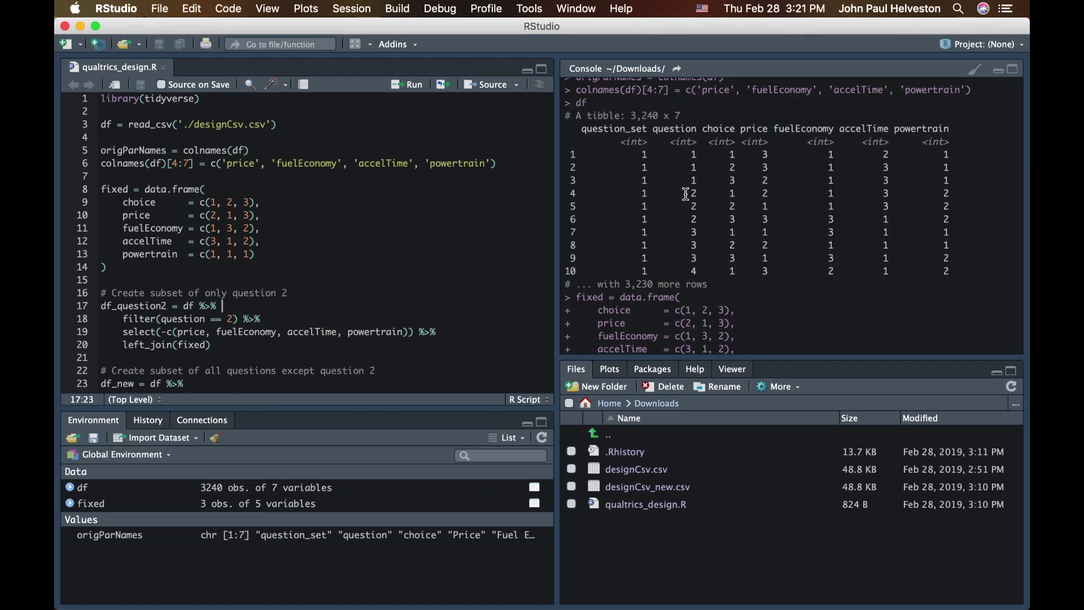
drag(685, 193, 880, 213)
scroll(732, 228, down, 3)
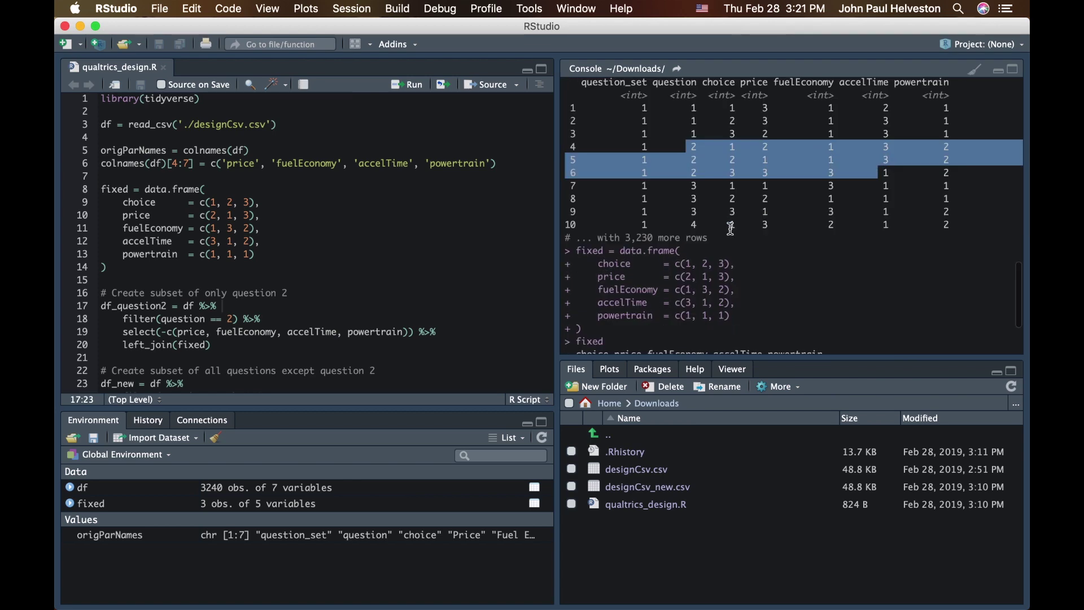
scroll(304, 298, down, 5)
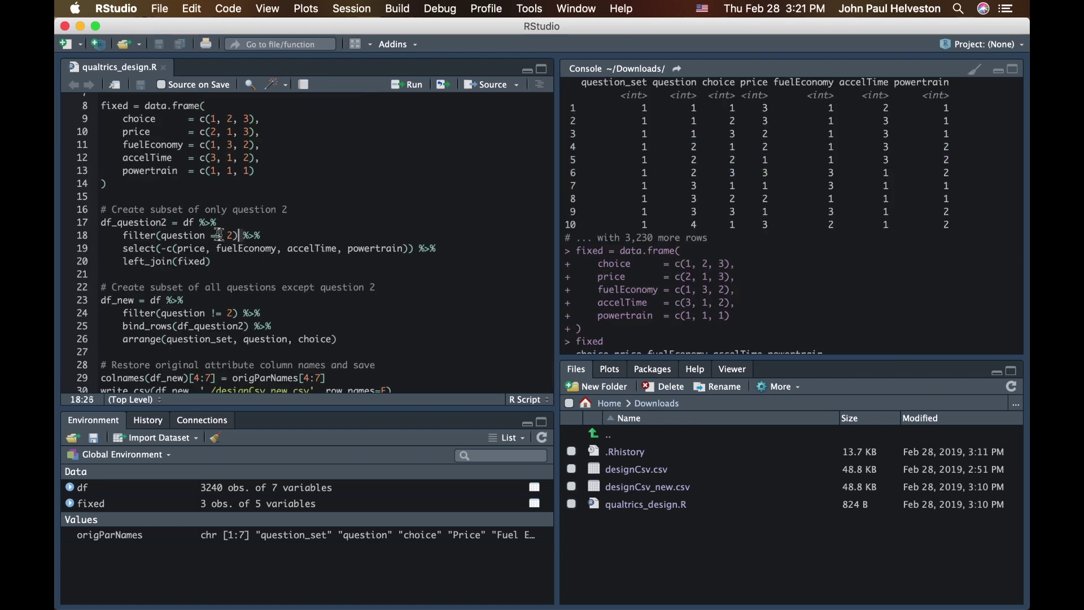
Step: Filter df to question 2 and drop the four attribute columns
click(185, 222)
key(super+Return)
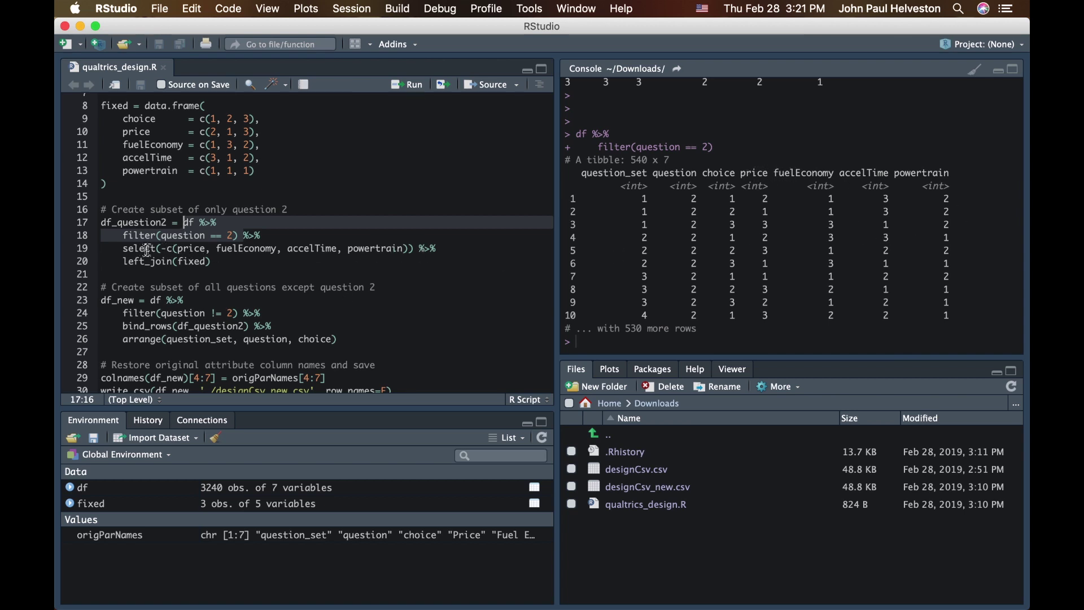
click(166, 250)
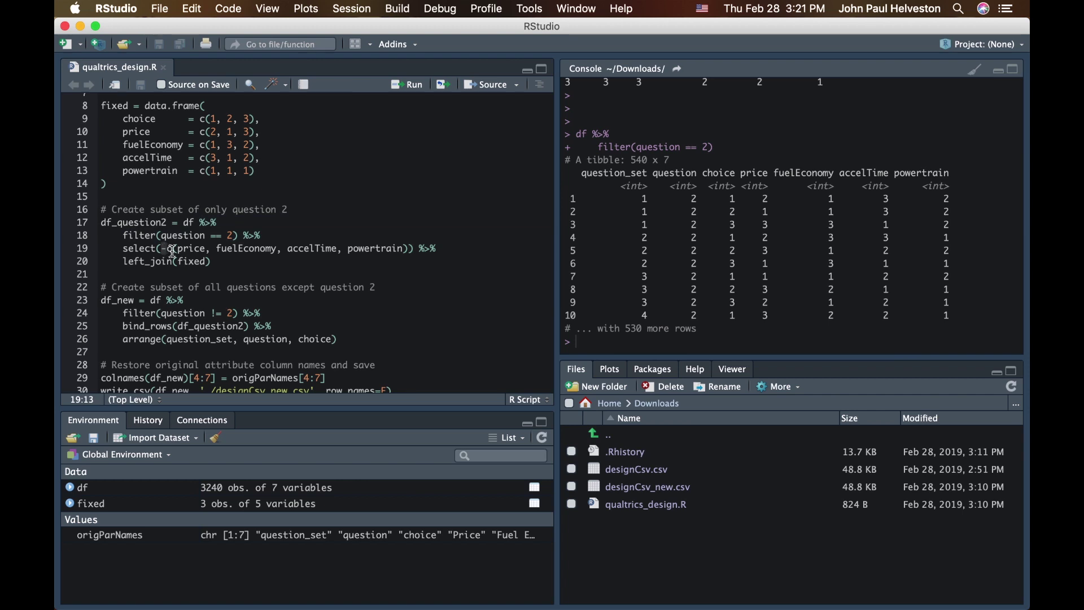
drag(174, 250, 186, 225)
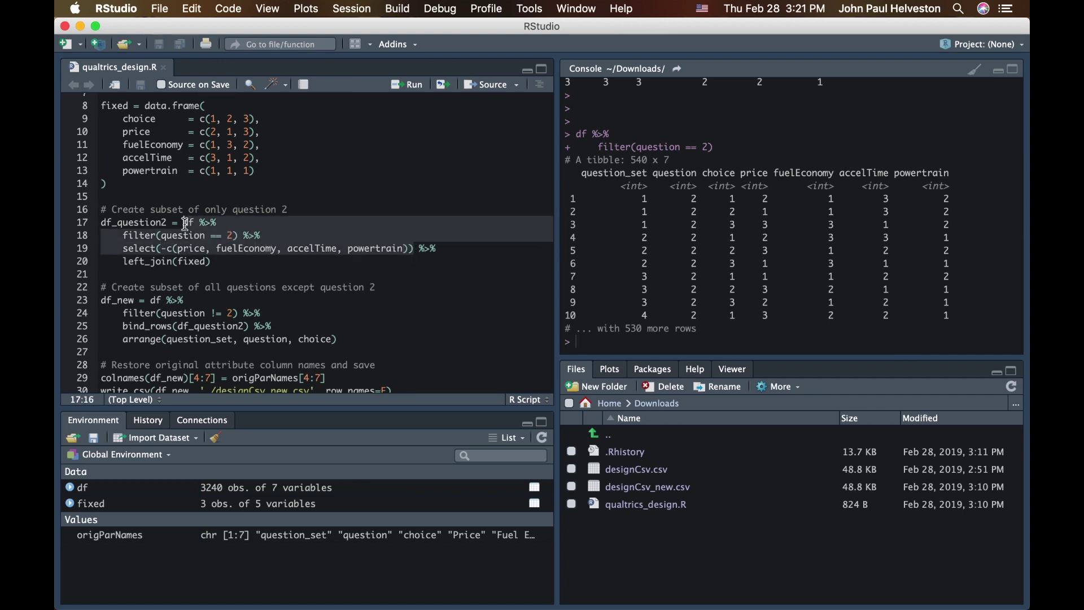
key(super+Return)
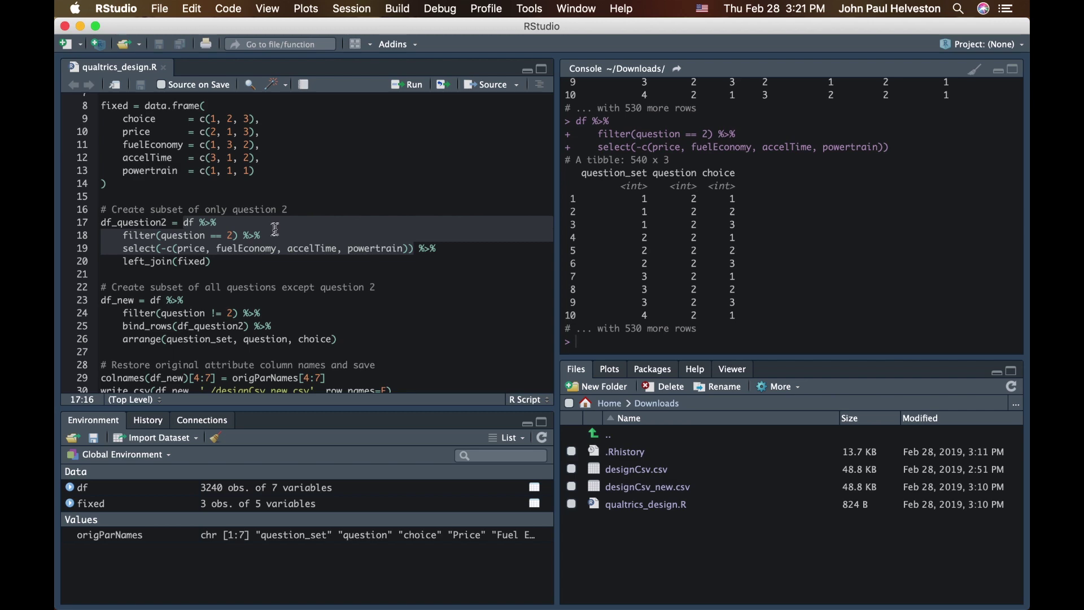
Step: Select the fixed set and question 2 join code
click(226, 261)
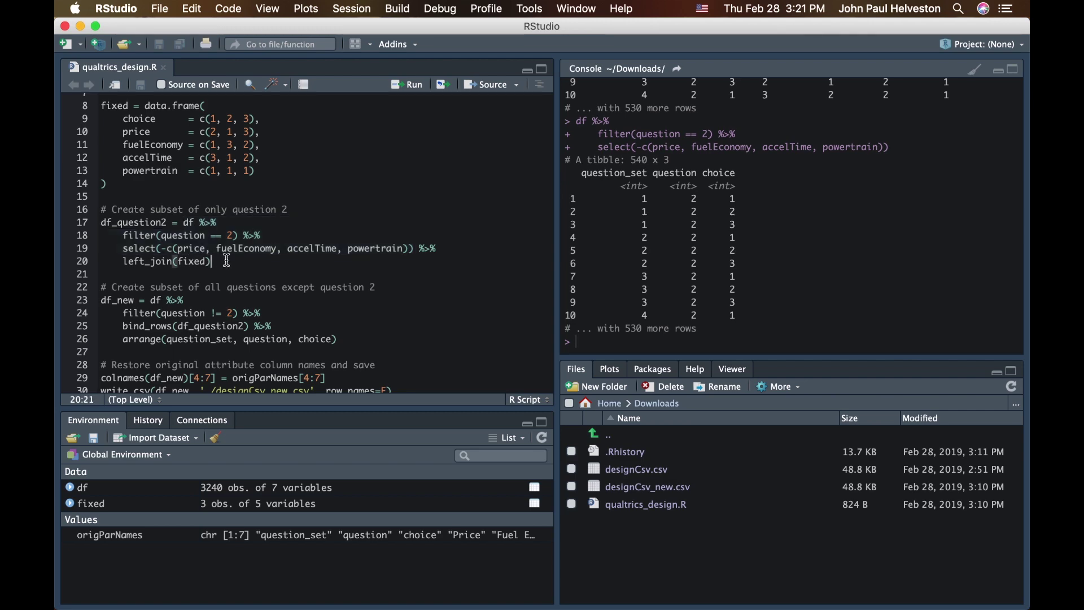
scroll(226, 260, up, 2)
key(Left)
key(Left)
key(Left)
key(Left)
key(Left)
key(Left)
key(Left)
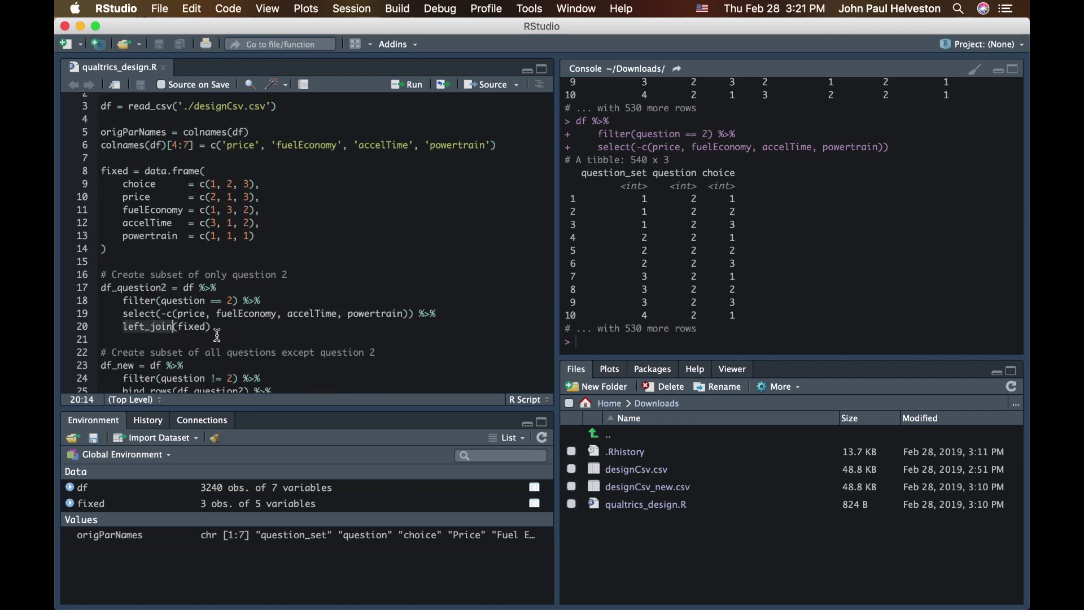
click(122, 184)
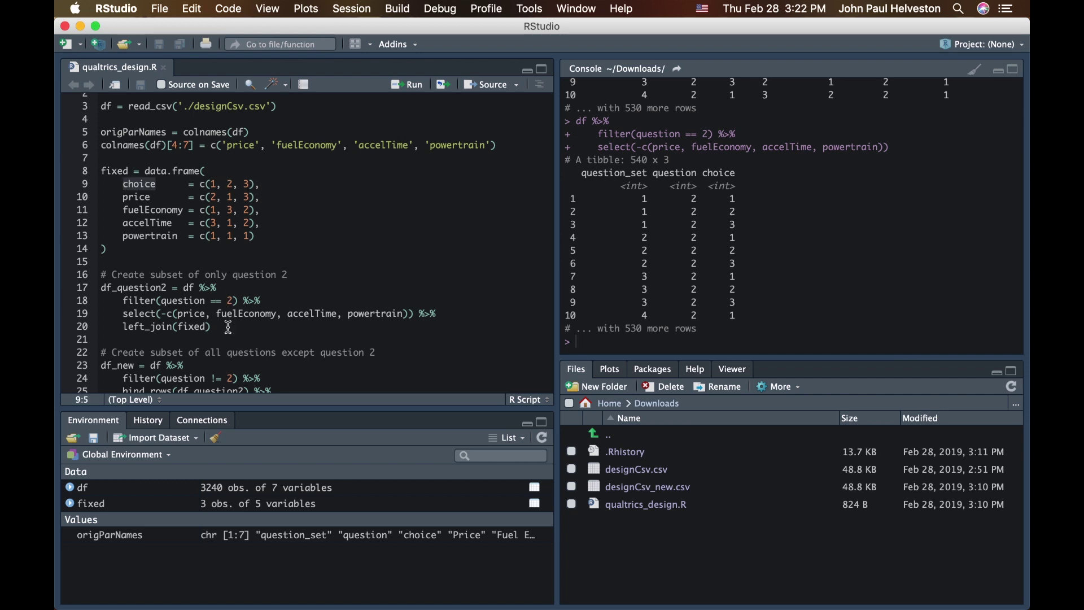
drag(226, 327, 77, 171)
Step: Run the fixed-set join and print df_question2, showing identical fixed alternatives in every question set
key(super+Return)
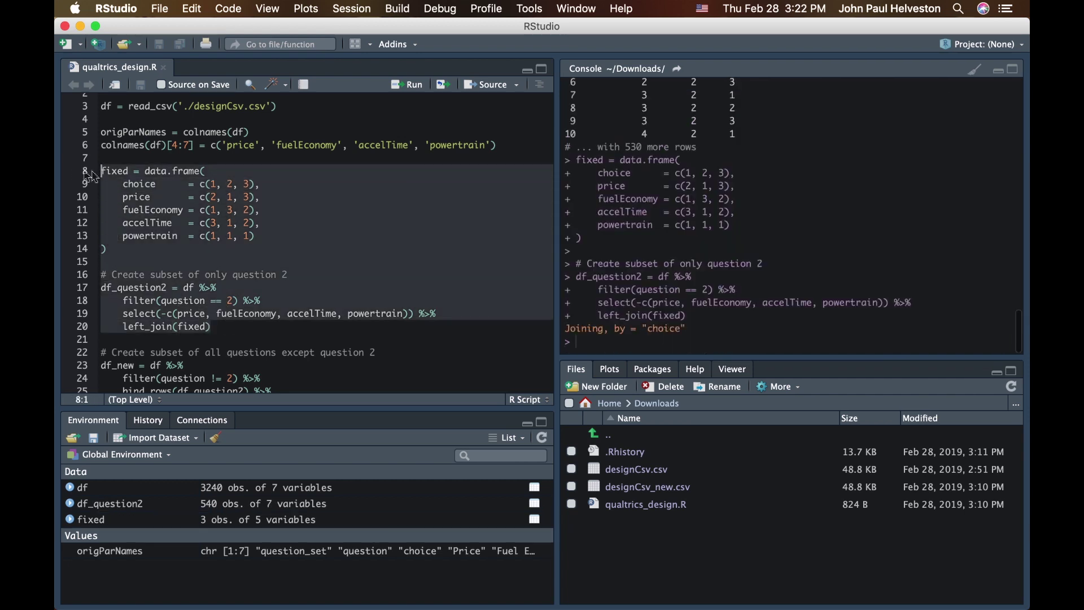
double_click(126, 293)
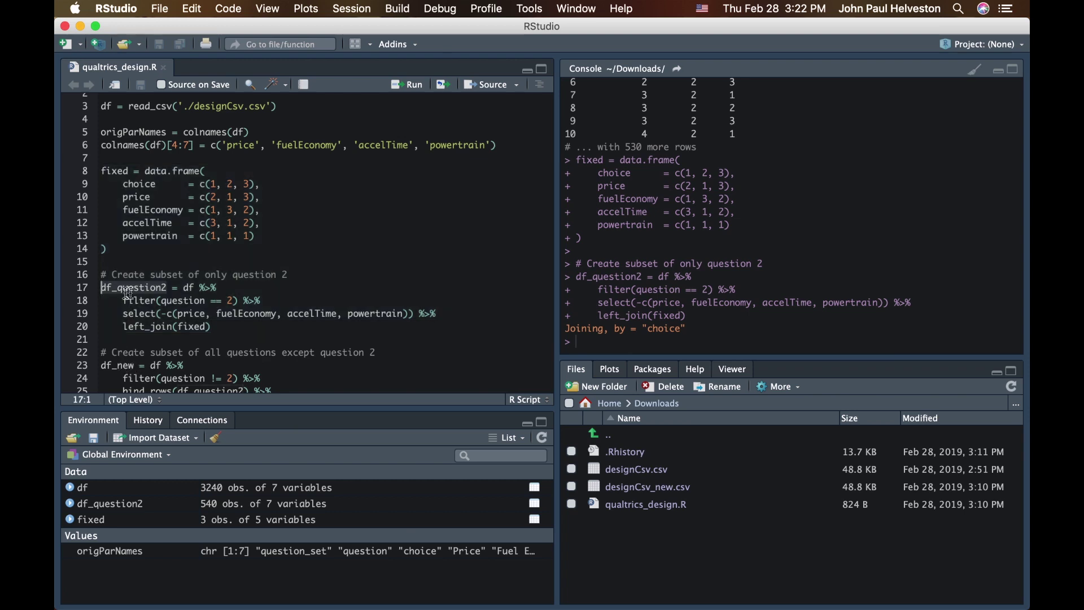
key(super+Return)
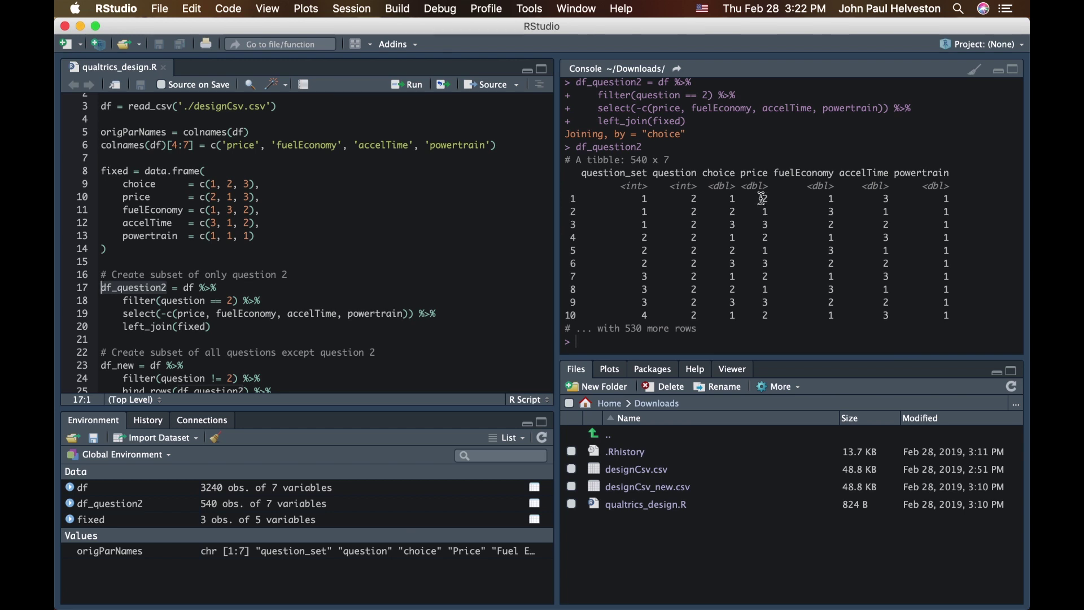
drag(762, 199, 971, 219)
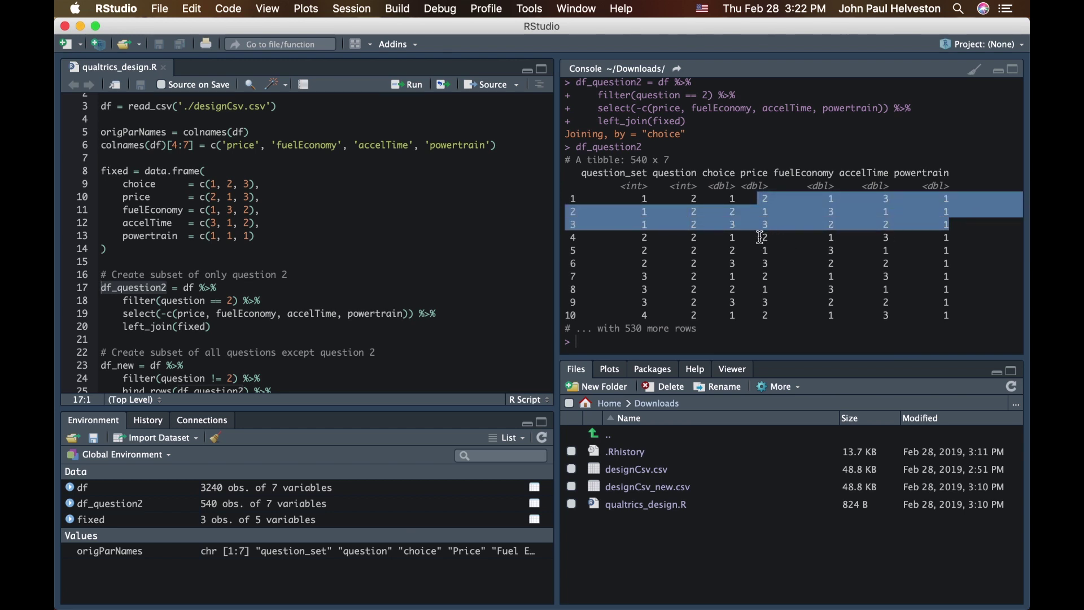
drag(762, 236, 963, 263)
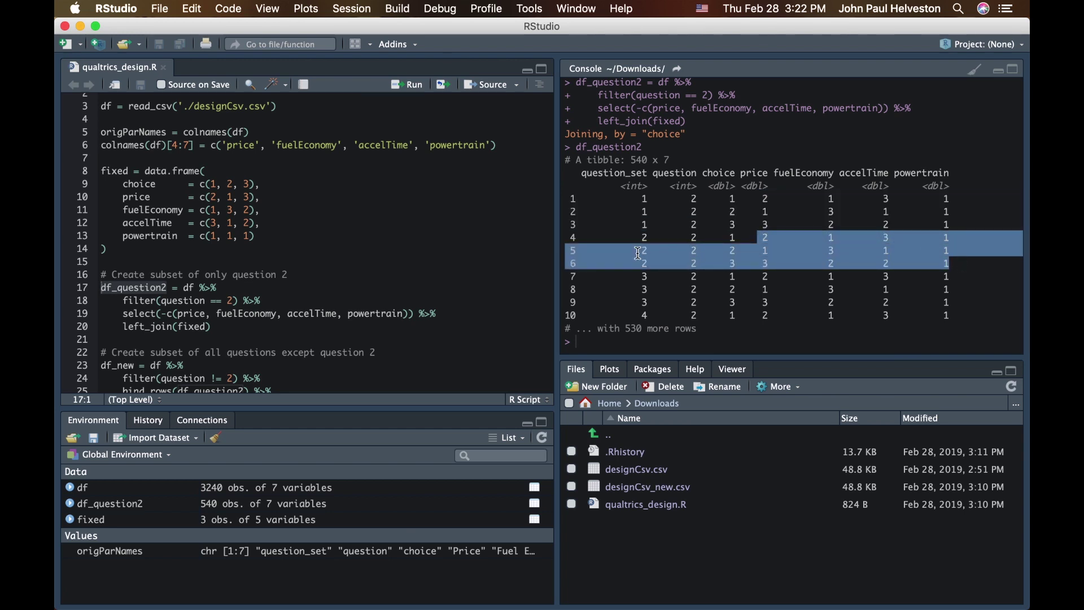
click(305, 238)
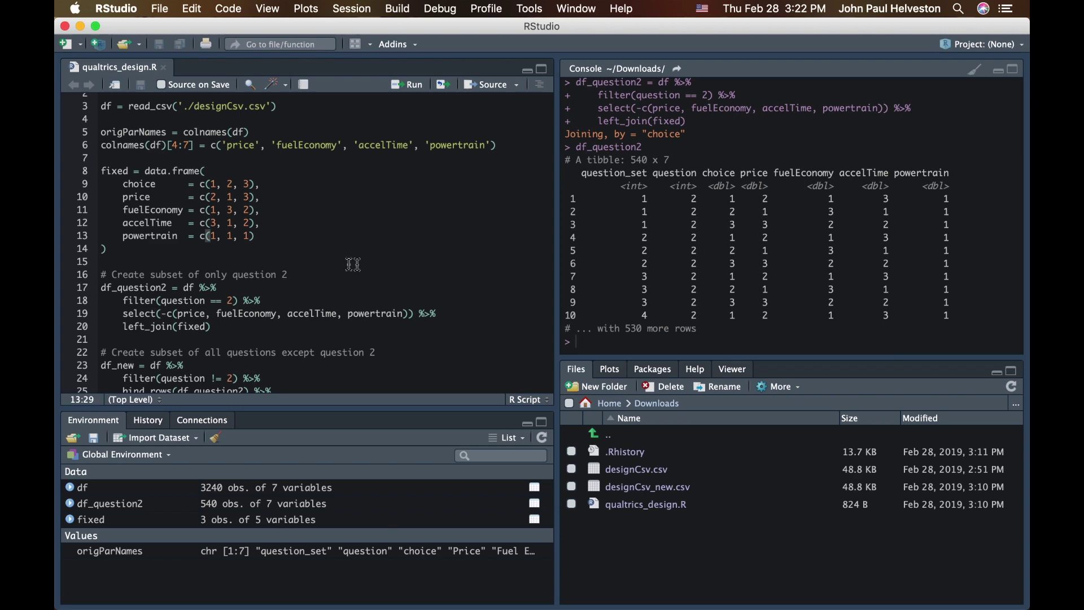
scroll(238, 211, down, 5)
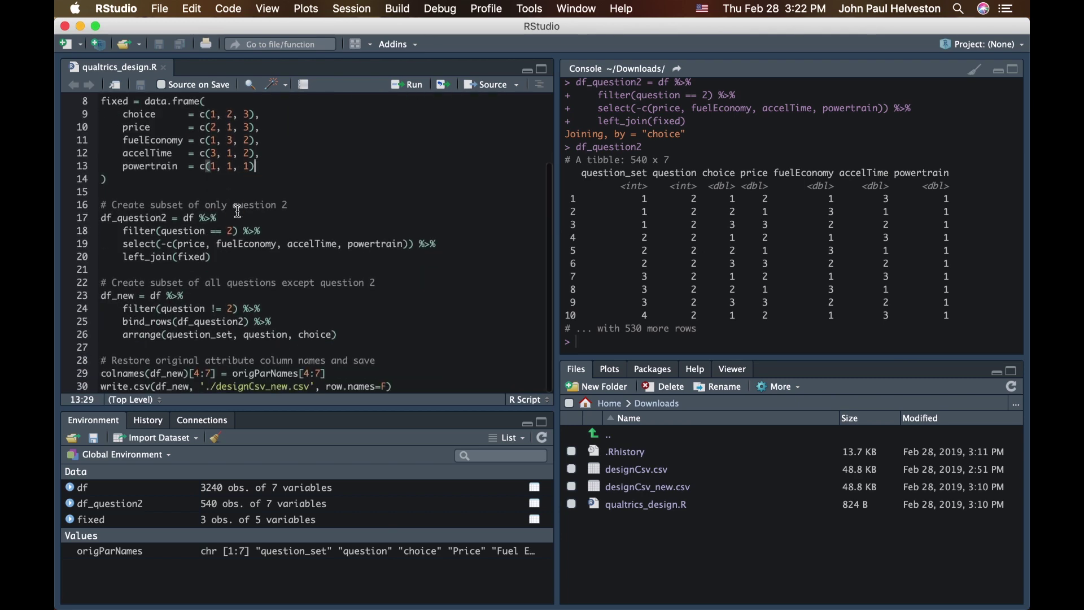
double_click(123, 296)
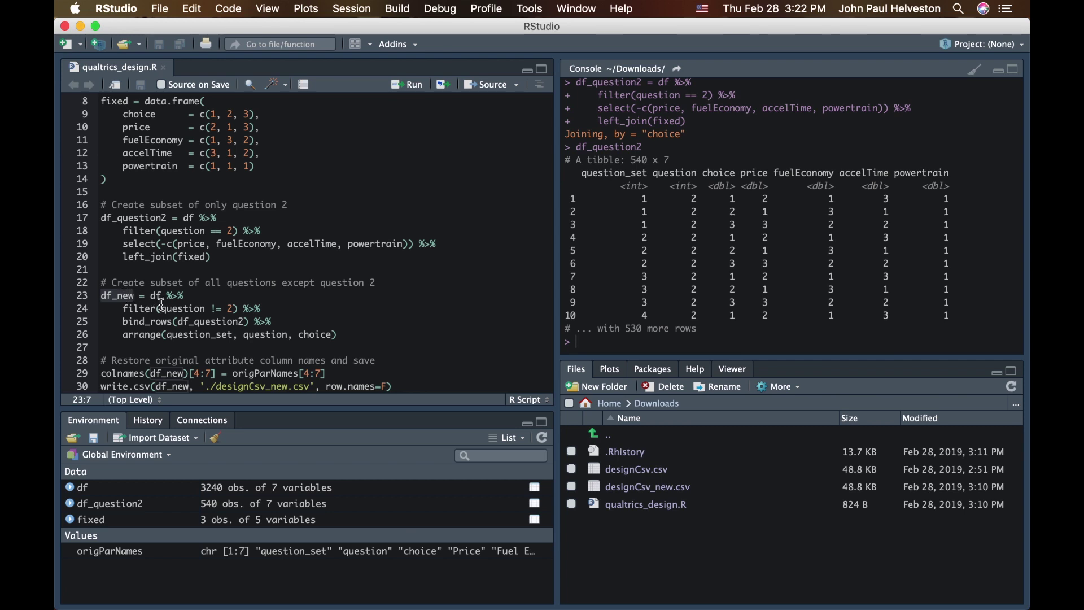
click(218, 306)
click(213, 308)
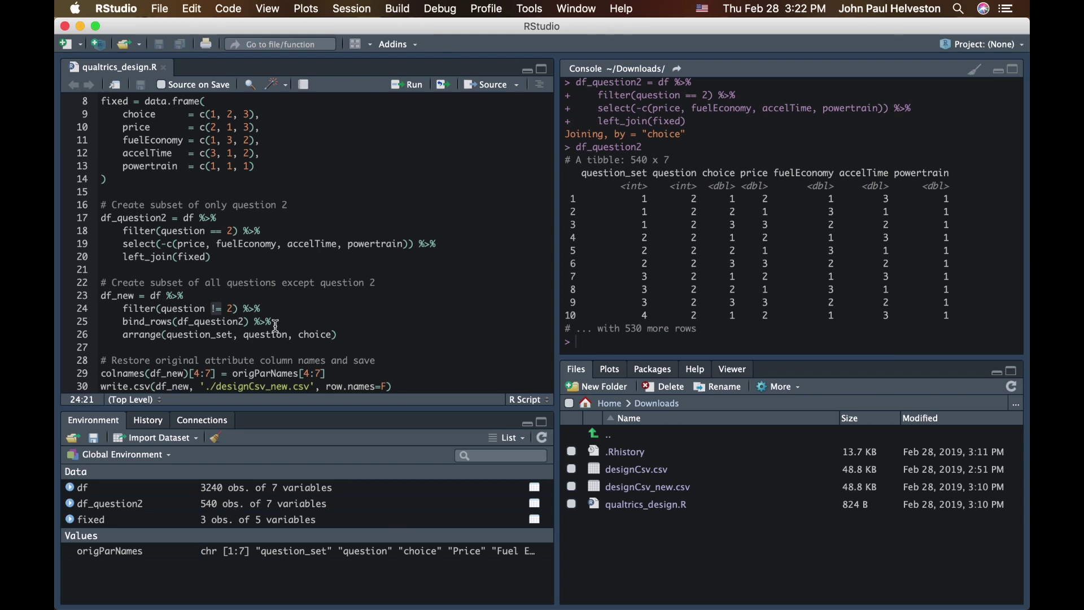
click(178, 322)
double_click(135, 218)
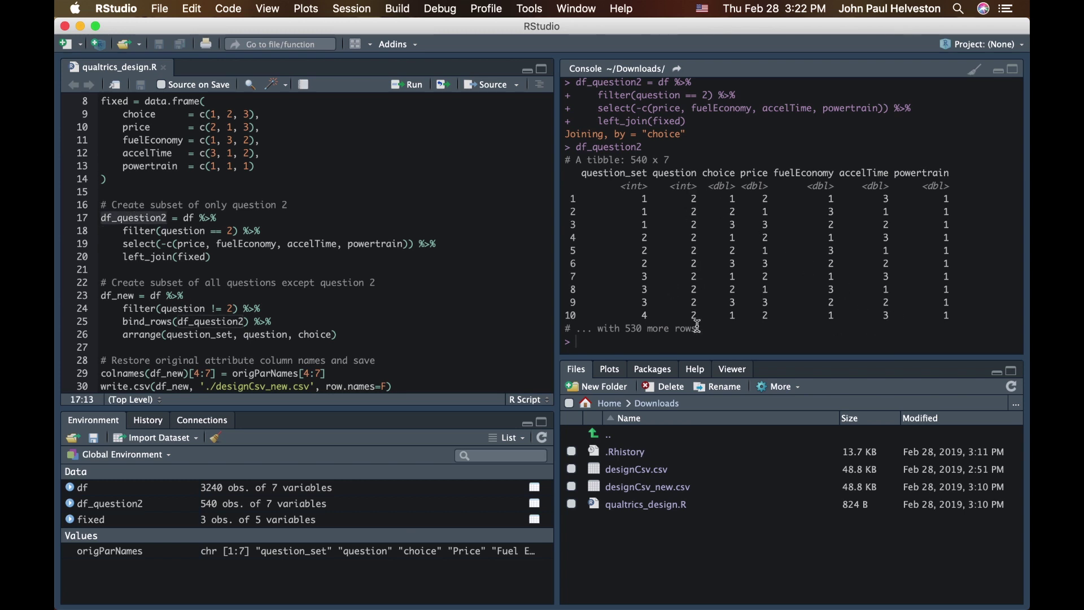
double_click(161, 320)
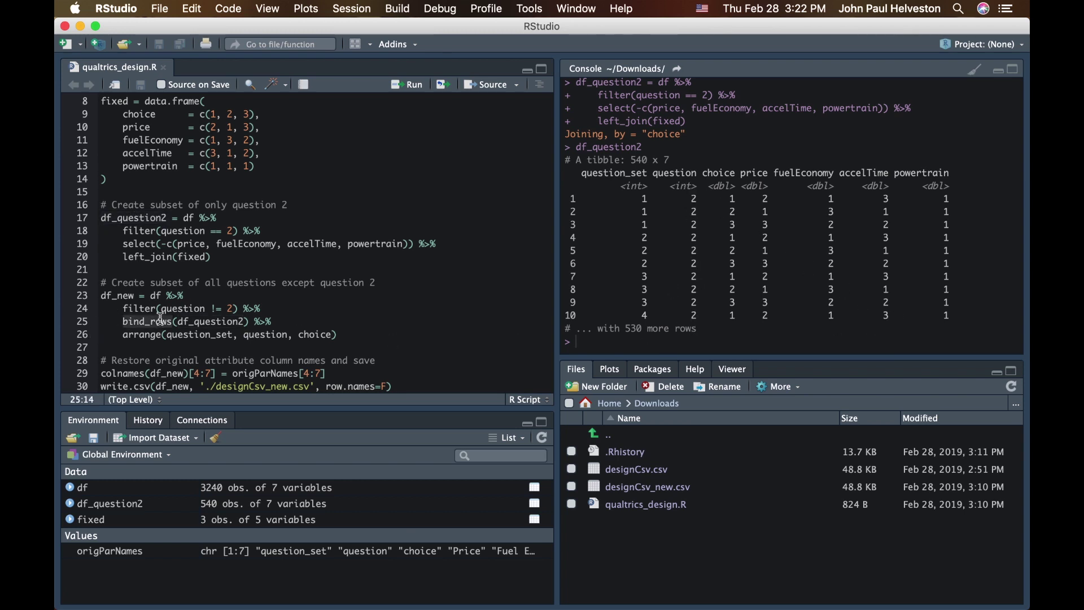
double_click(227, 320)
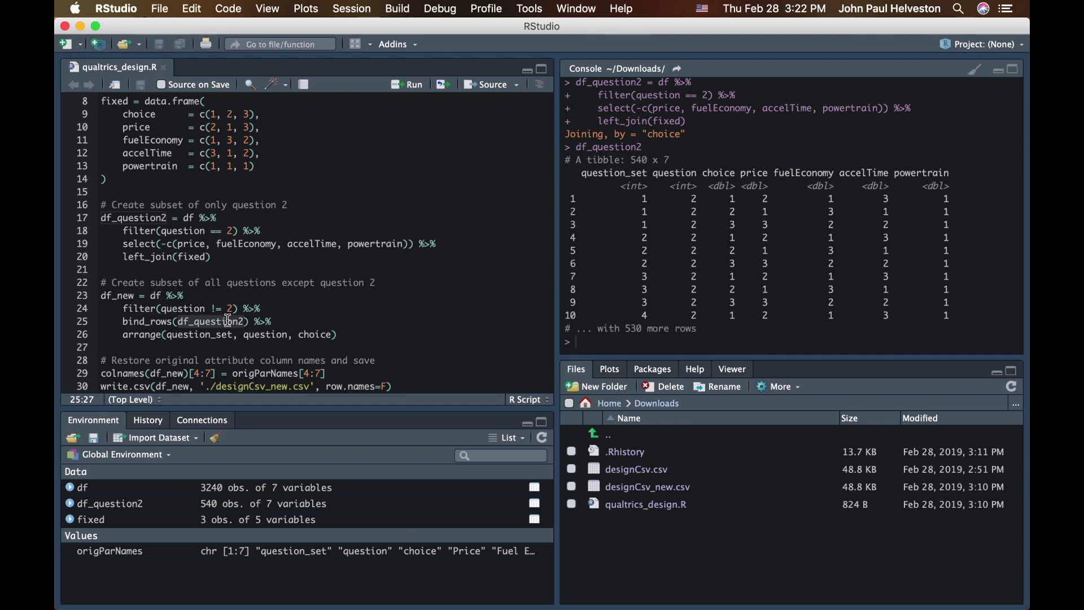
double_click(152, 335)
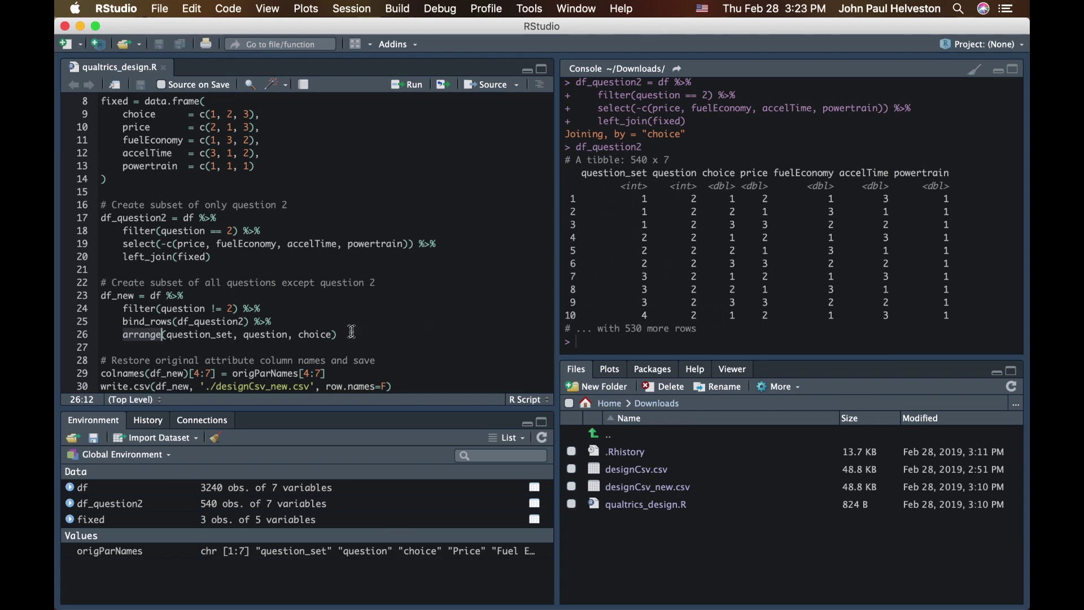
drag(338, 334, 305, 335)
Step: Build df_new from lines 23–26 and print it, showing question 2's fixed rows
drag(146, 314, 77, 294)
key(super+Return)
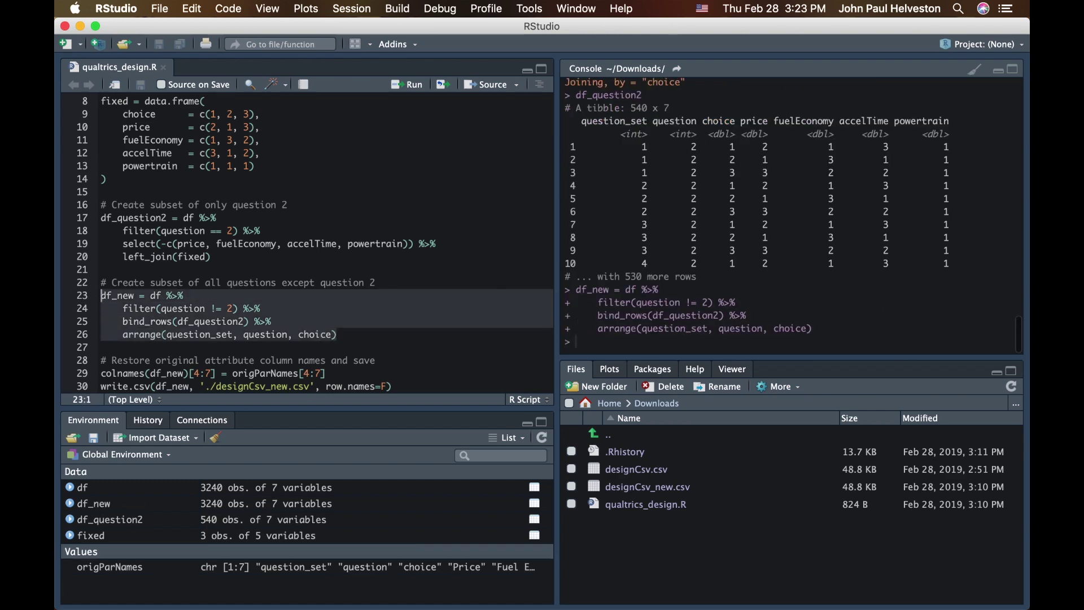
double_click(117, 295)
key(super+Return)
drag(621, 238, 976, 260)
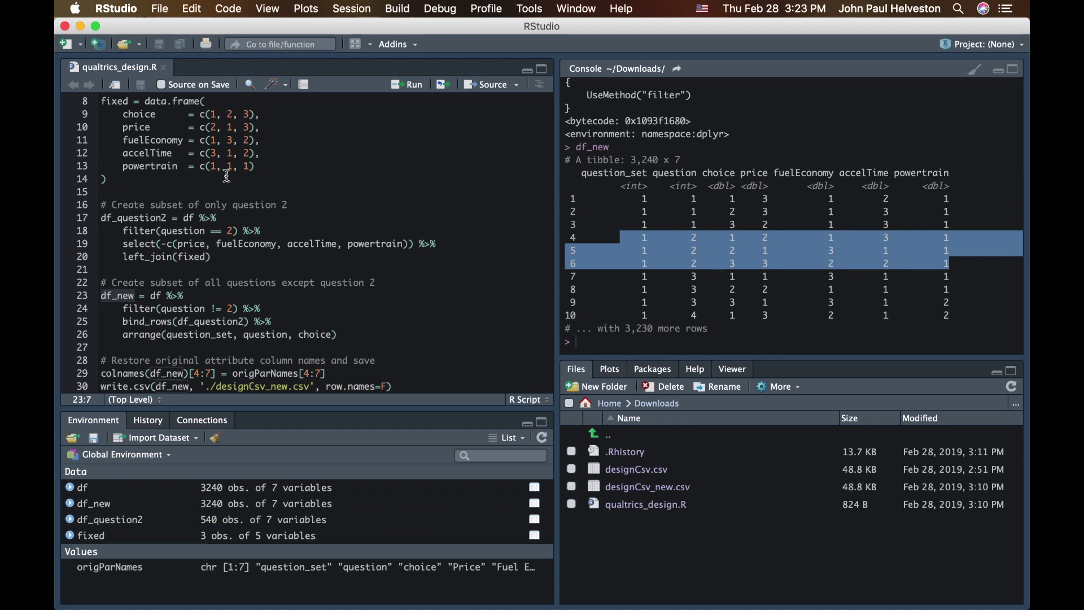
click(720, 253)
key(Return)
key(Return)
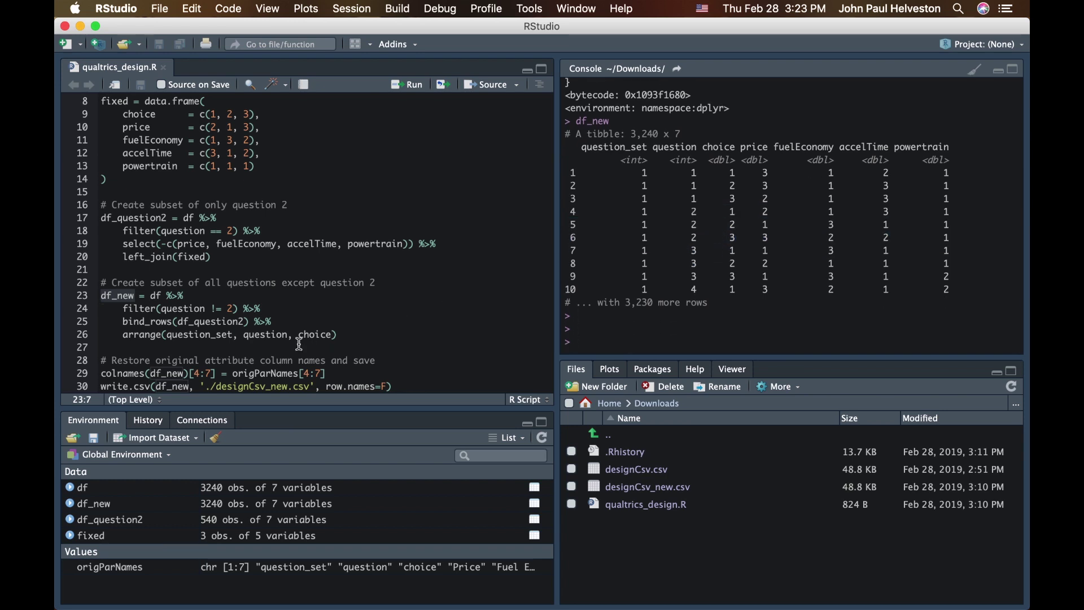
click(194, 338)
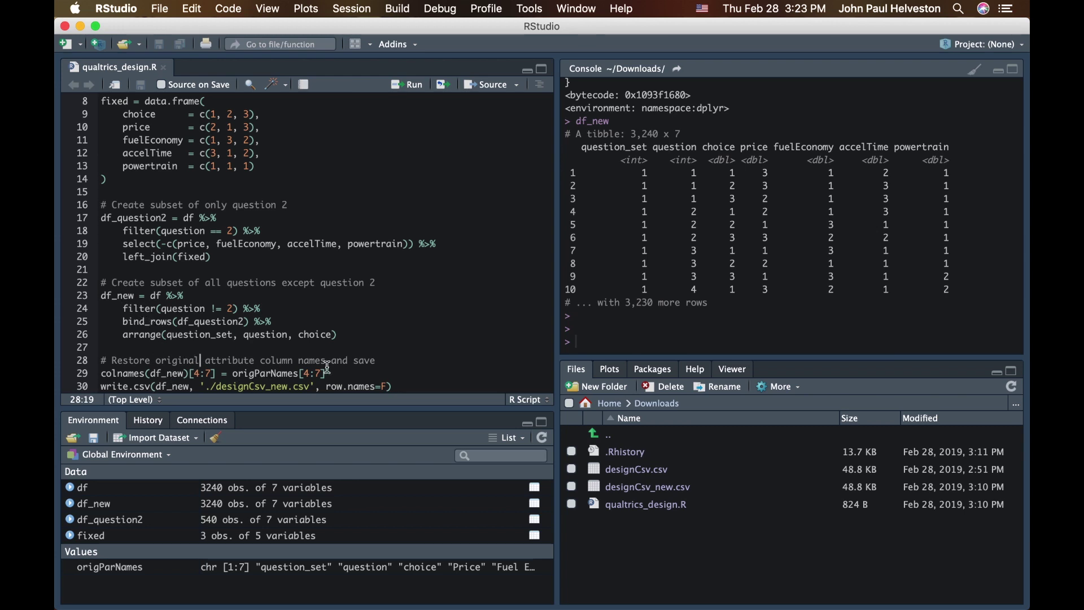
Step: Restore df_new's original column names like Fuel Economy and print df_new to confirm
click(194, 373)
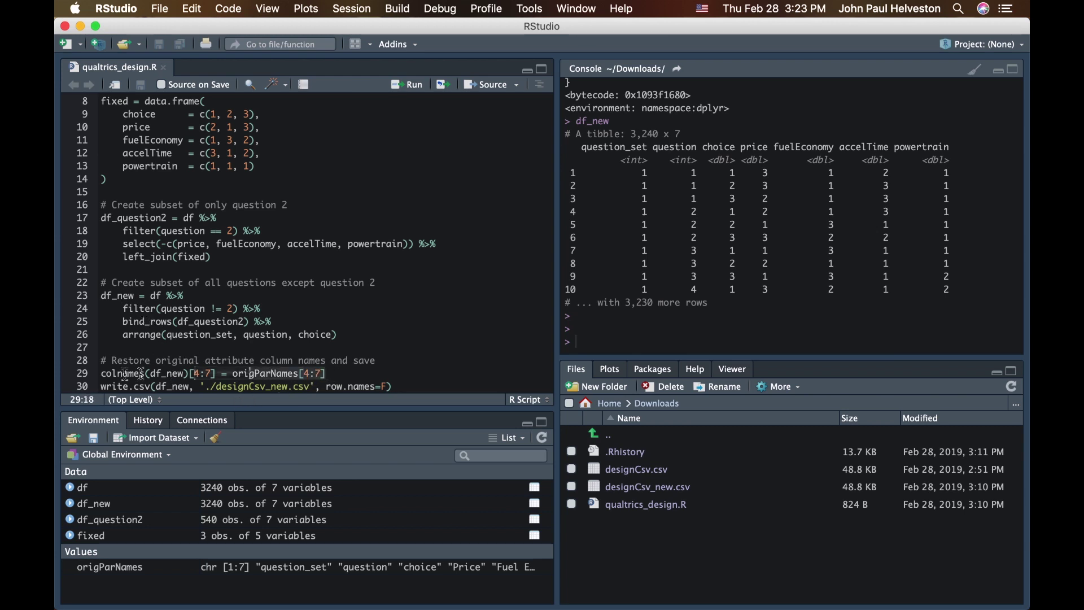
key(Home)
key(super+Return)
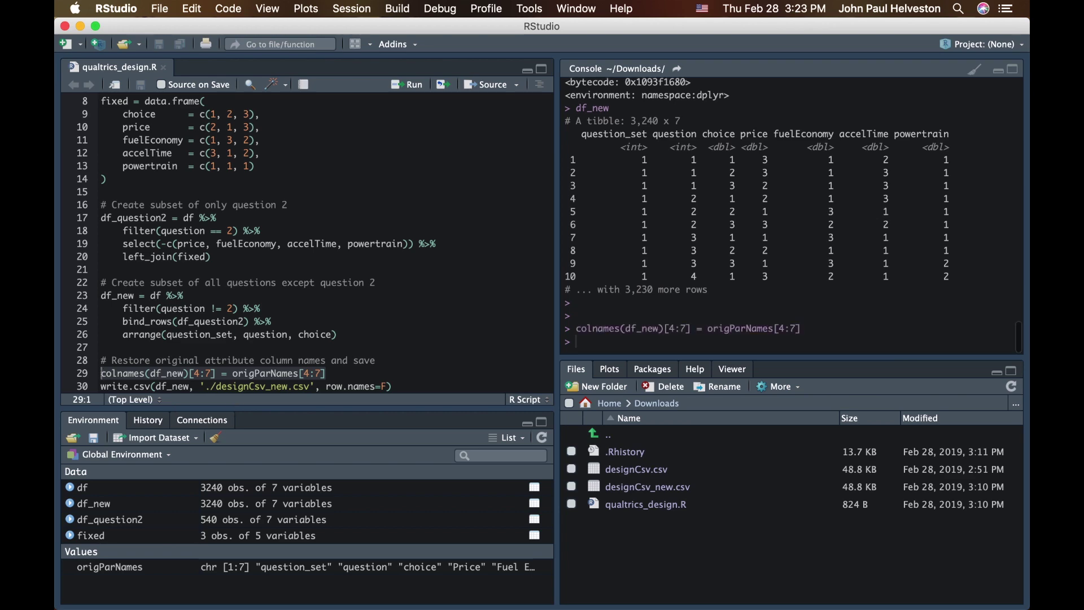
key(Return)
key(Return)
text(df_)
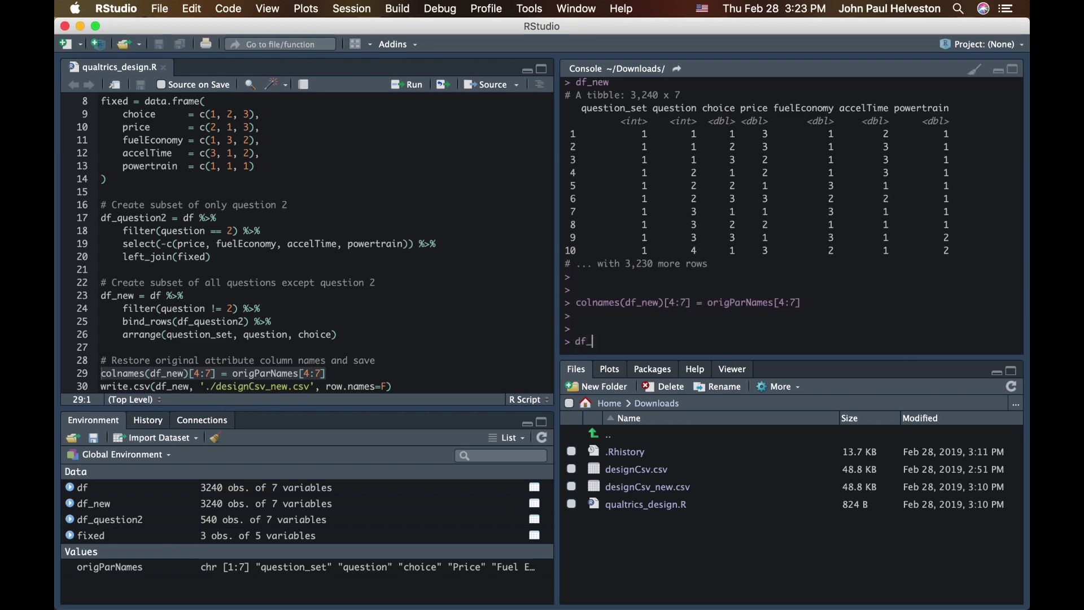
text(new)
key(Return)
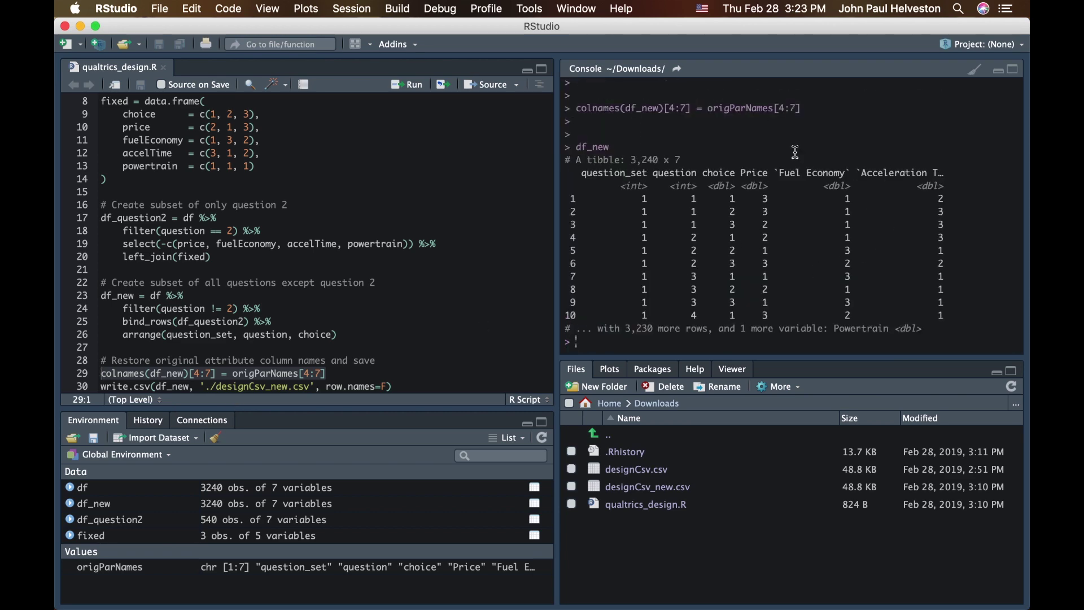
drag(780, 173, 958, 175)
click(907, 197)
key(Down)
Step: Write designCsv_new.csv, then leave Qualtrics' Advanced settings unchanged for the survey editor
key(ctrl+Return)
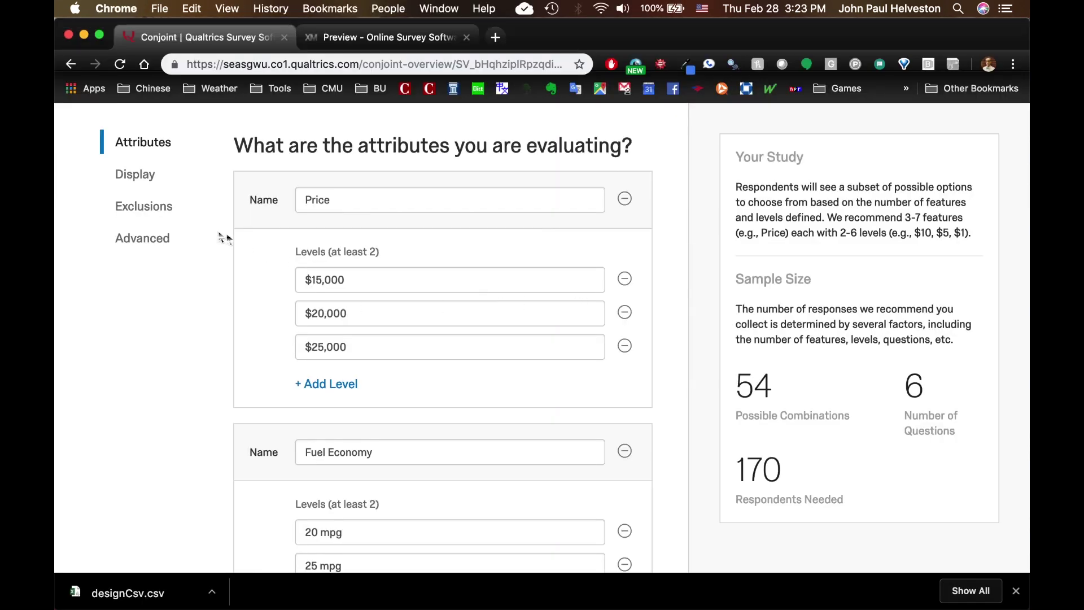
click(156, 245)
click(287, 361)
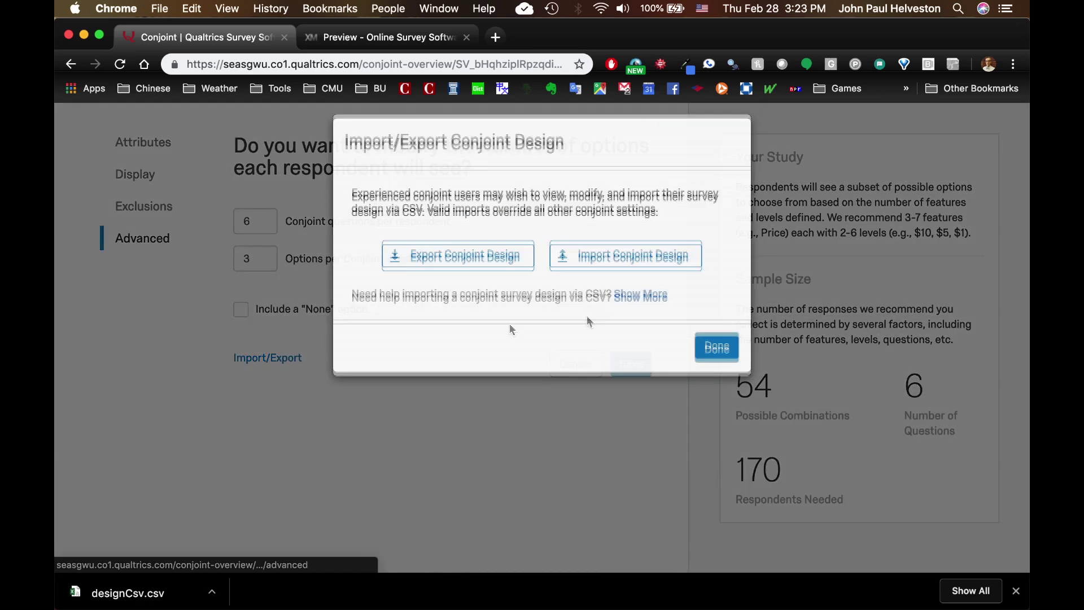
click(316, 265)
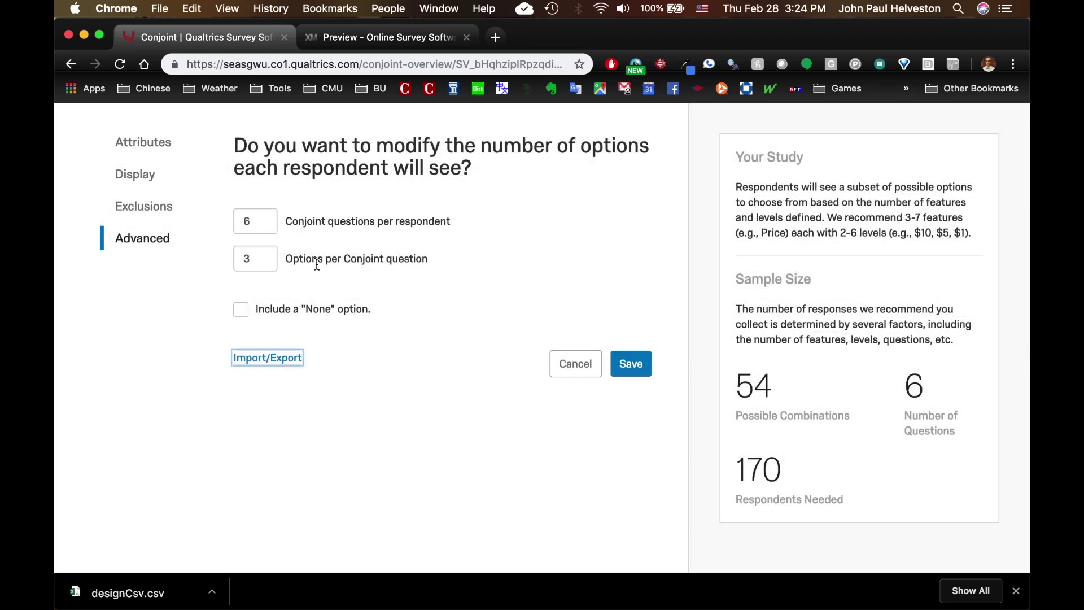
click(574, 362)
click(157, 175)
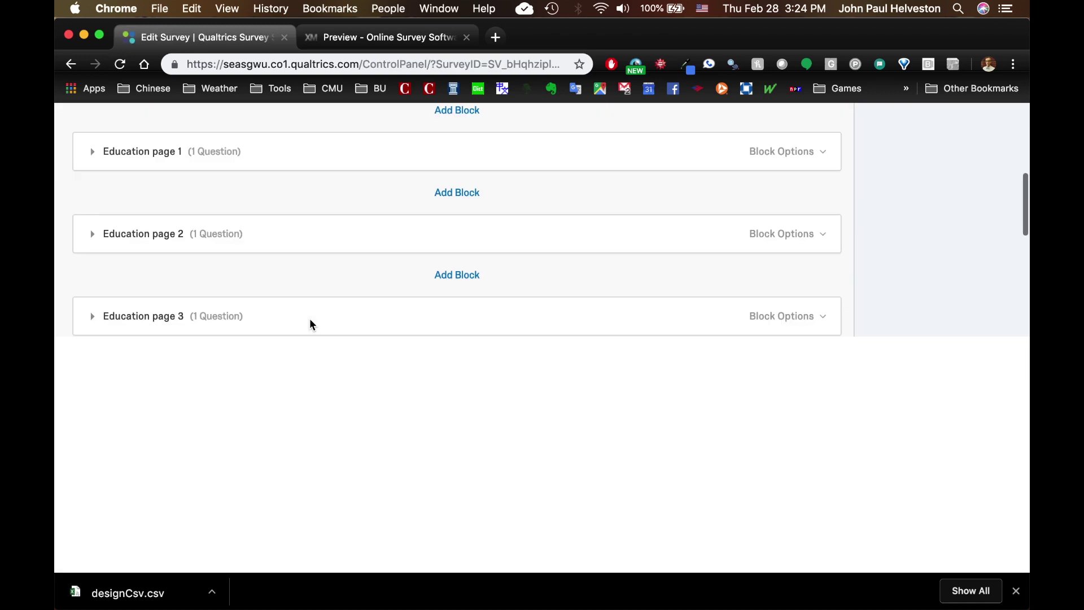
Step: Review the ConjointBlock's questions placeholder message and scroll up through the survey
drag(274, 249, 747, 281)
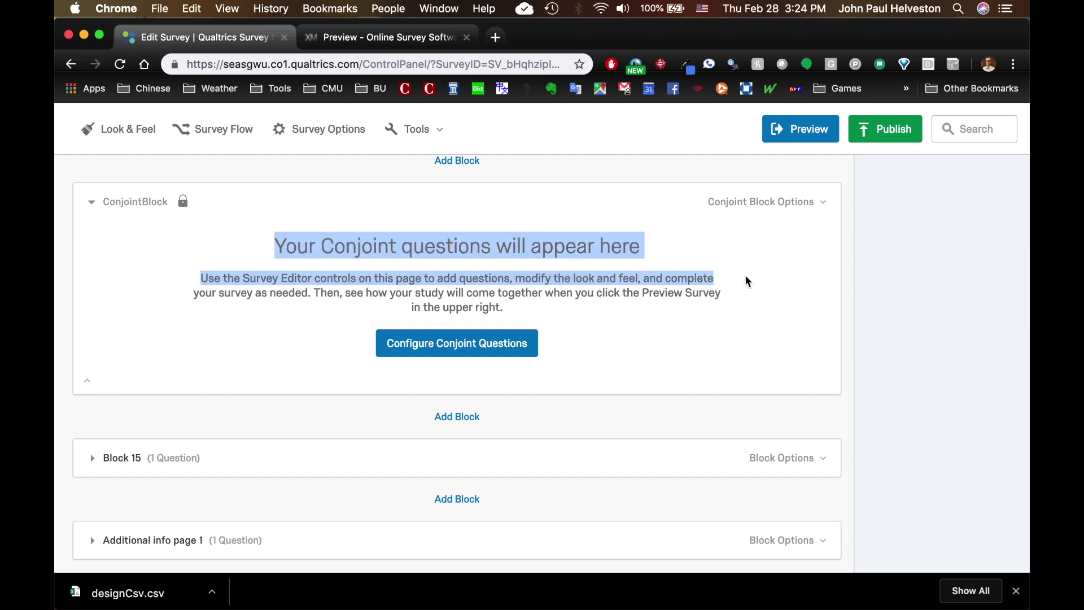
click(746, 278)
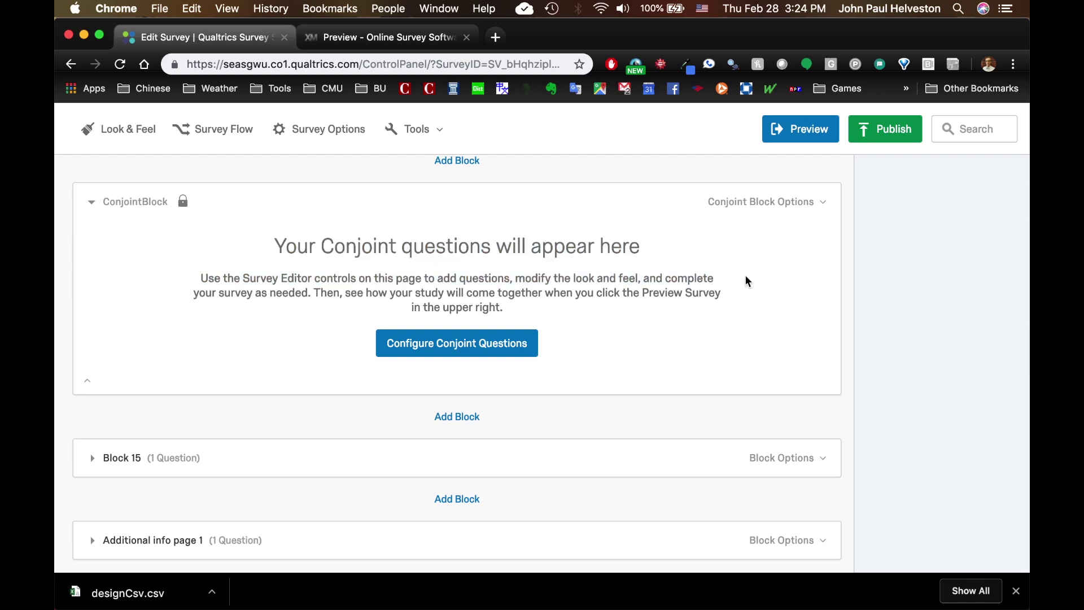
scroll(746, 280, up, 2)
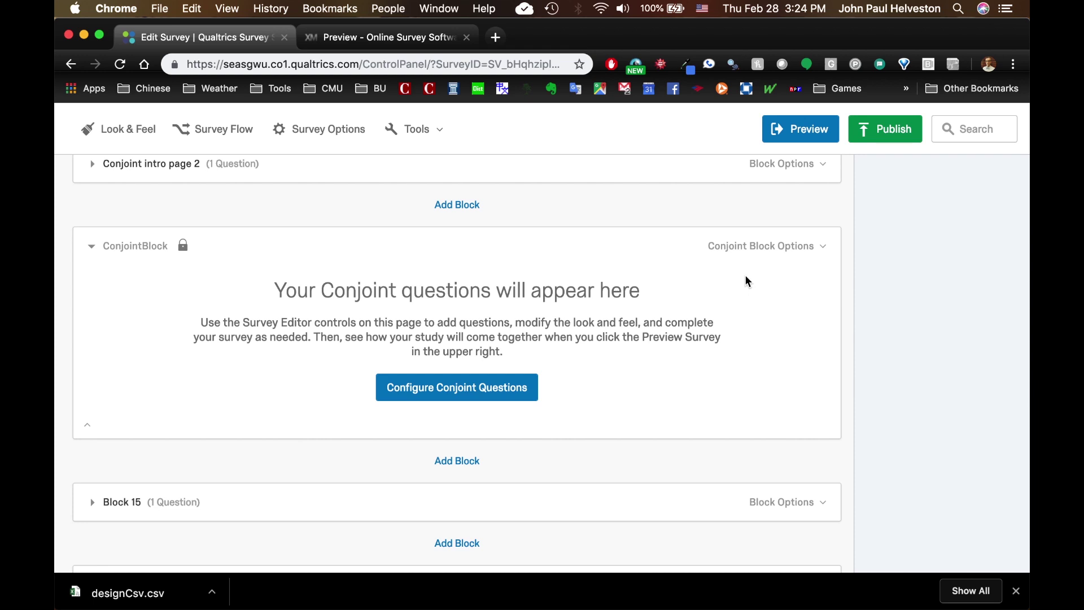
scroll(305, 486, up, 1)
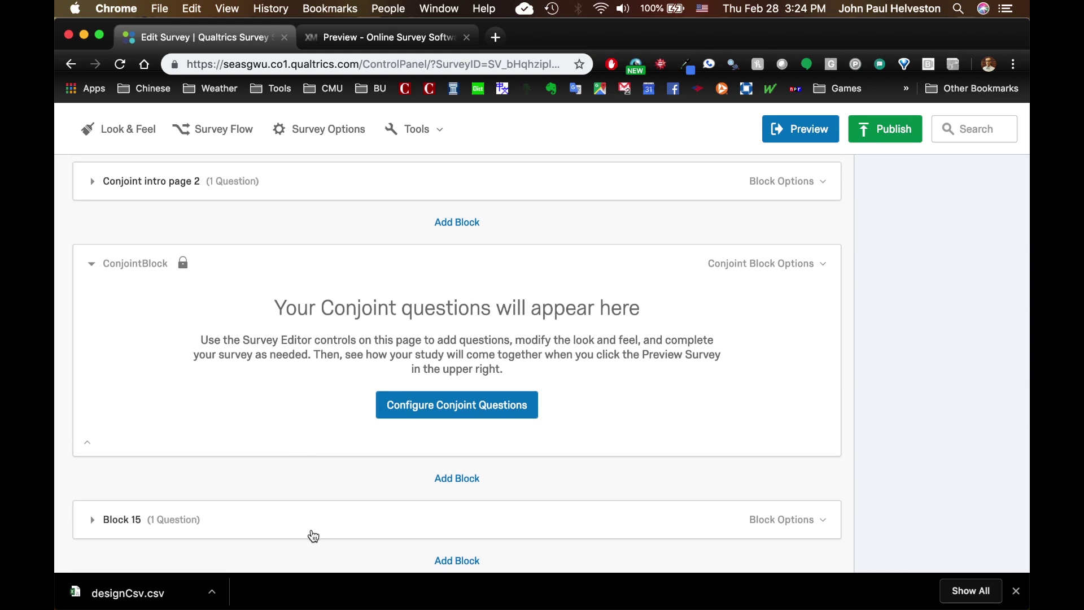